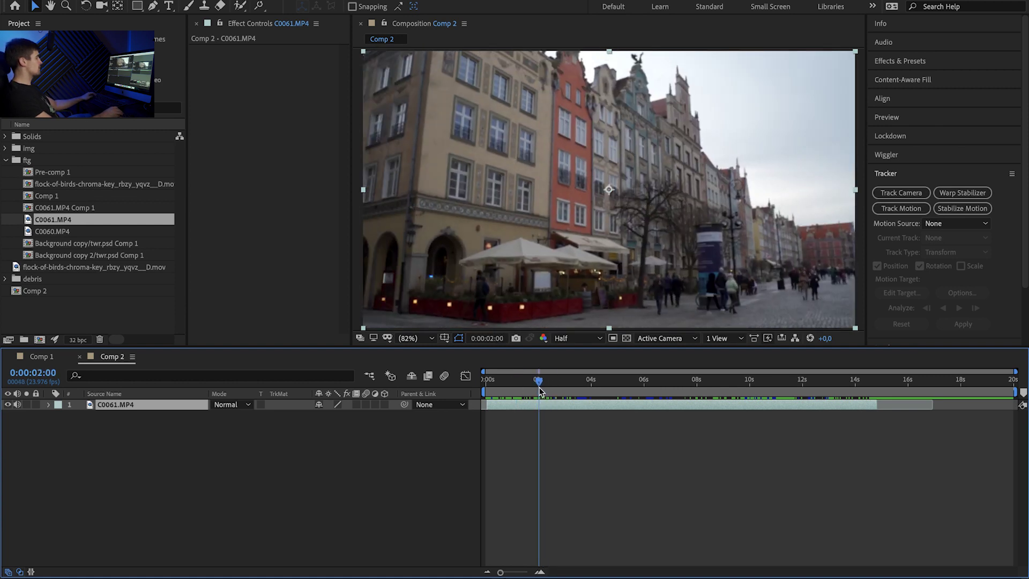
- Precompose the street clip as 'footage' and park the playhead at 0:00:09:03
key("ctrl+shift+c")
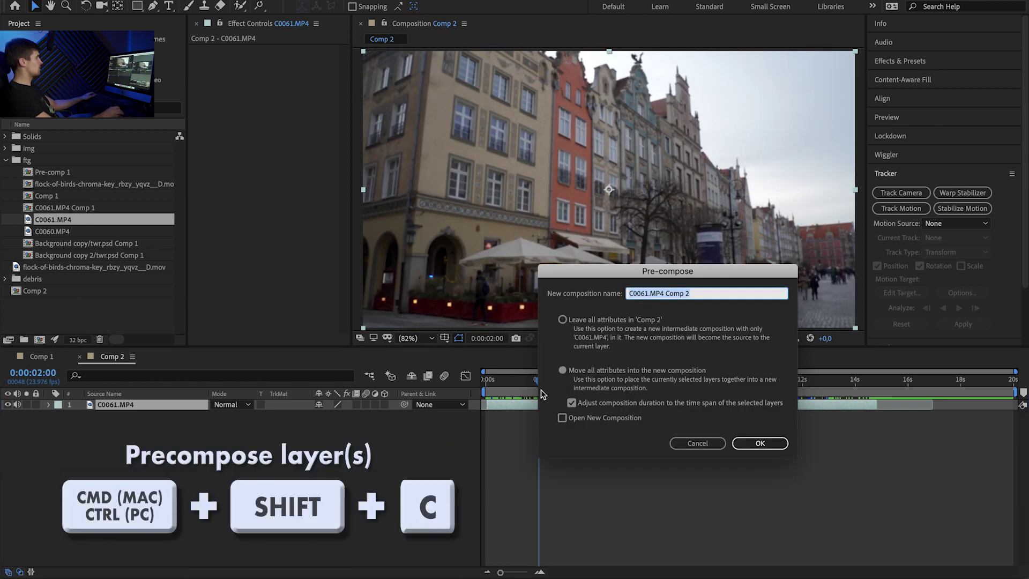
left_click(761, 441)
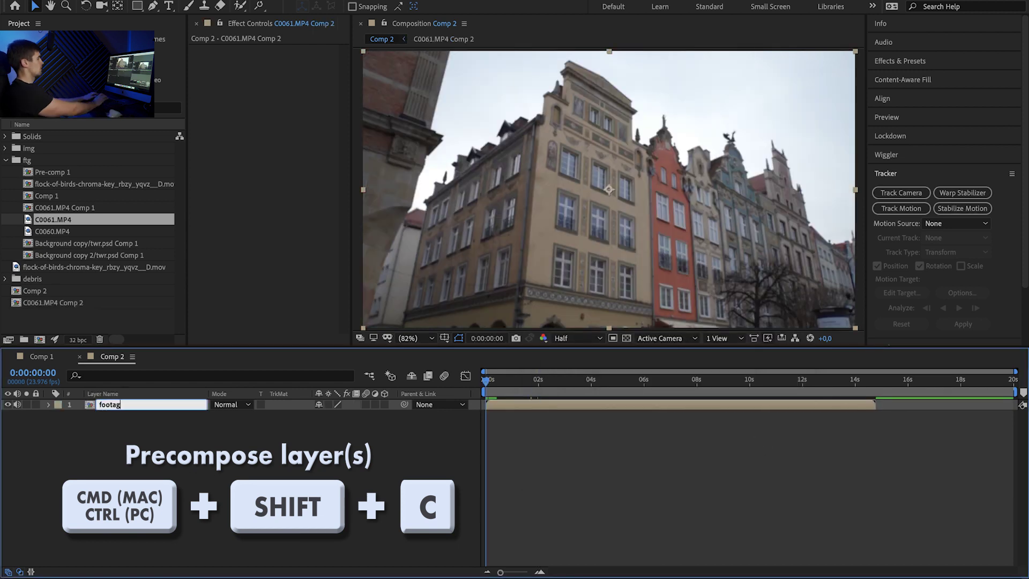
left_click_drag(509, 393, 646, 405)
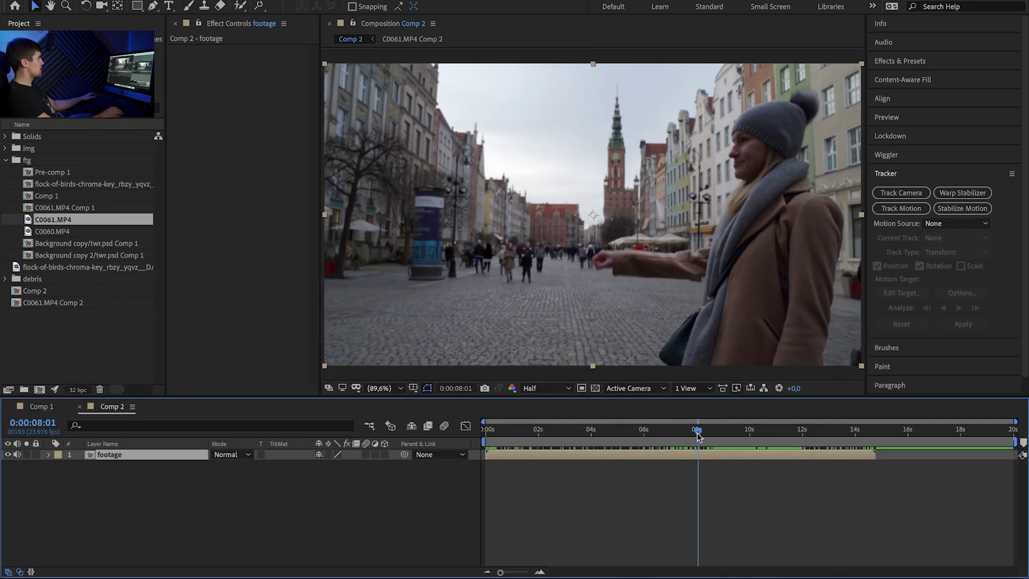
left_click_drag(696, 434, 727, 436)
scroll(623, 212, "up", 3)
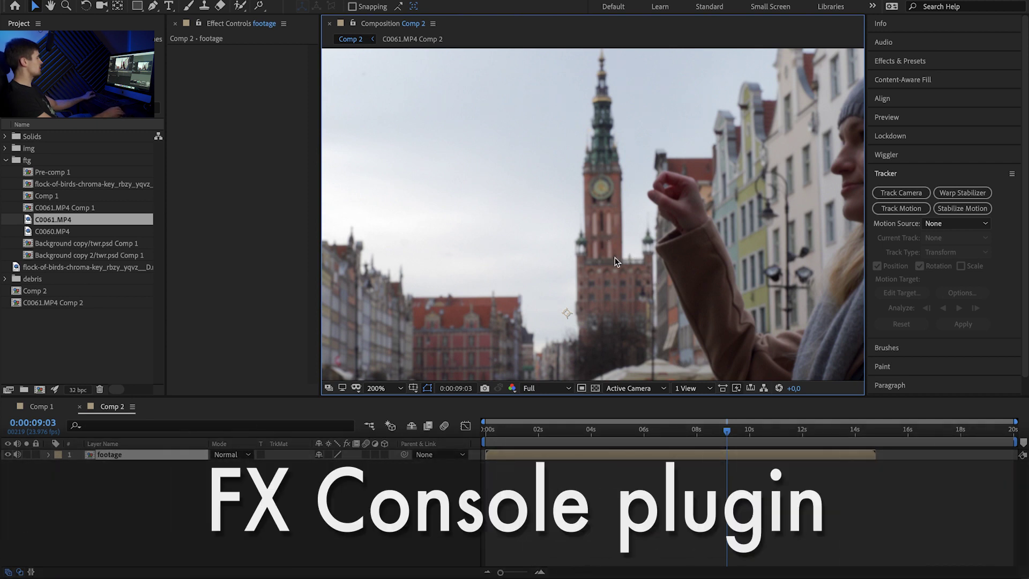
- Export the frame at 0:00:09:03 as a PNG with FX Console's Save to PNG
key("ctrl+space")
left_click(670, 244)
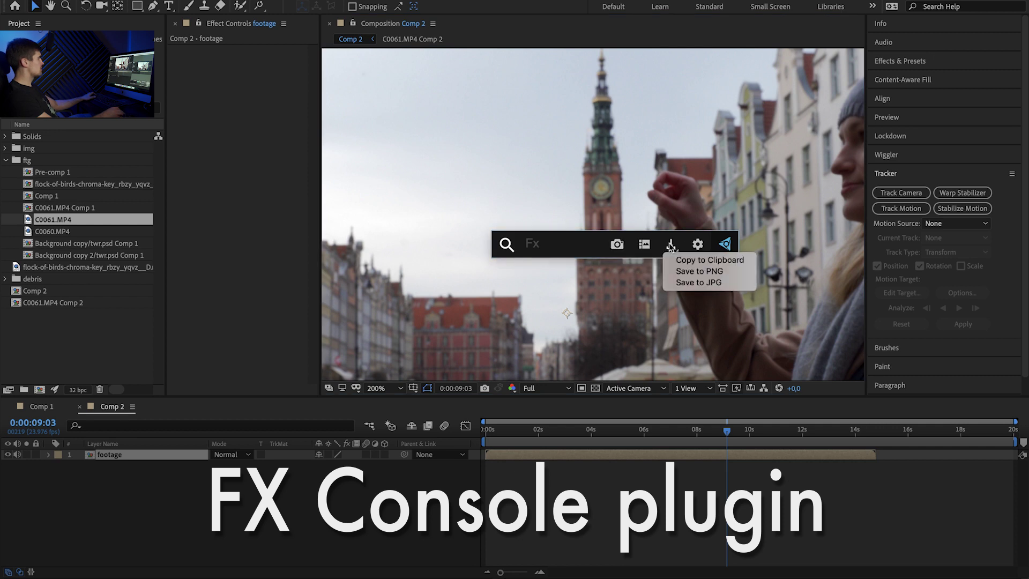
left_click(704, 276)
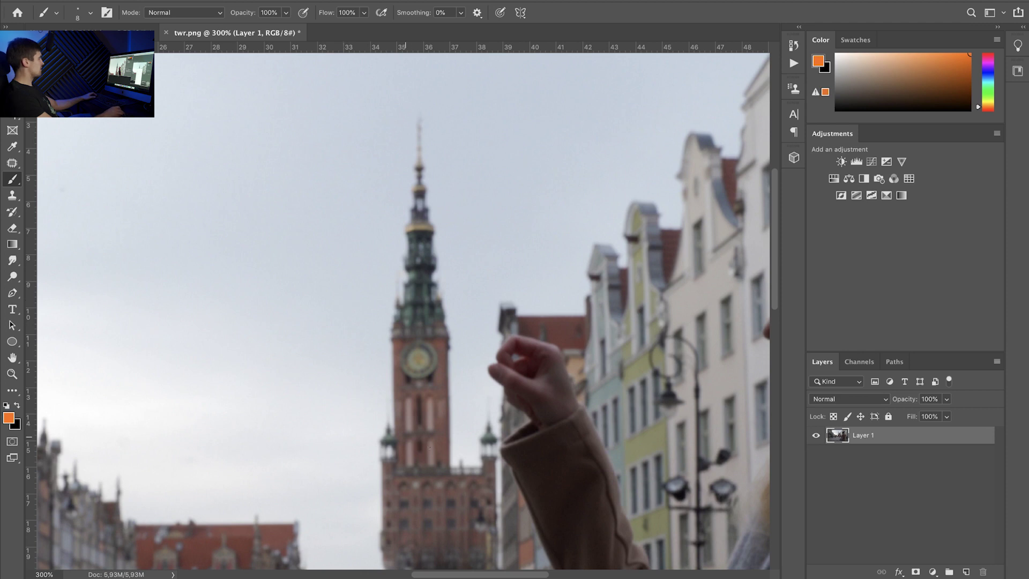
- Duplicate the photo layer, remove the tower with Clone Stamp and Content-Aware Fill, and name it 'clean plate'
left_click_drag(893, 437, 972, 572)
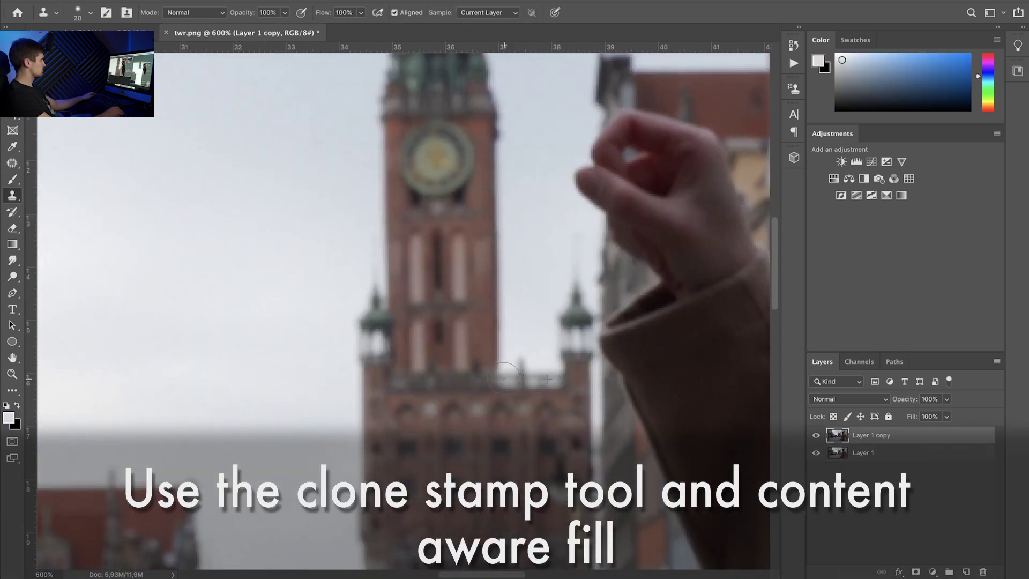
mouse_move(517, 376)
left_mouse_down()
mouse_move(400, 376)
mouse_move(376, 225)
left_mouse_up()
key("bracketleft")
key("bracketleft")
key("bracketleft")
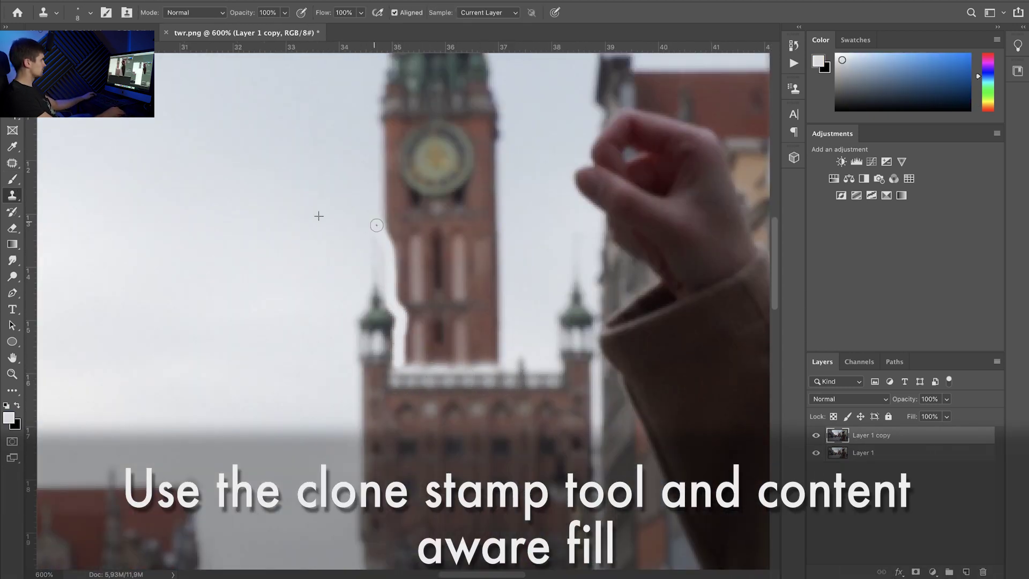
left_click_drag(490, 362, 428, 364)
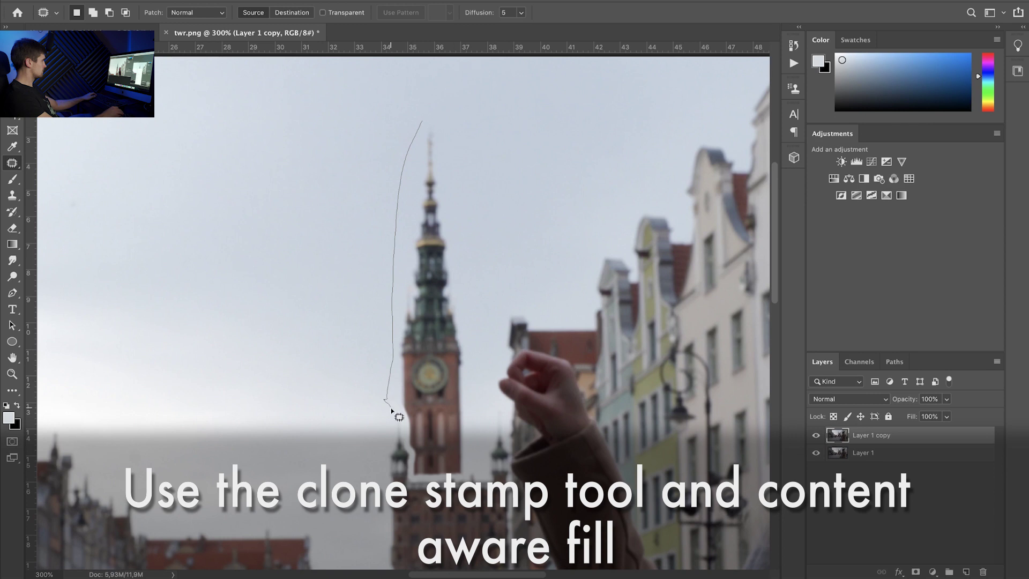
left_click_drag(395, 413, 413, 140)
key("shift+BackSpace")
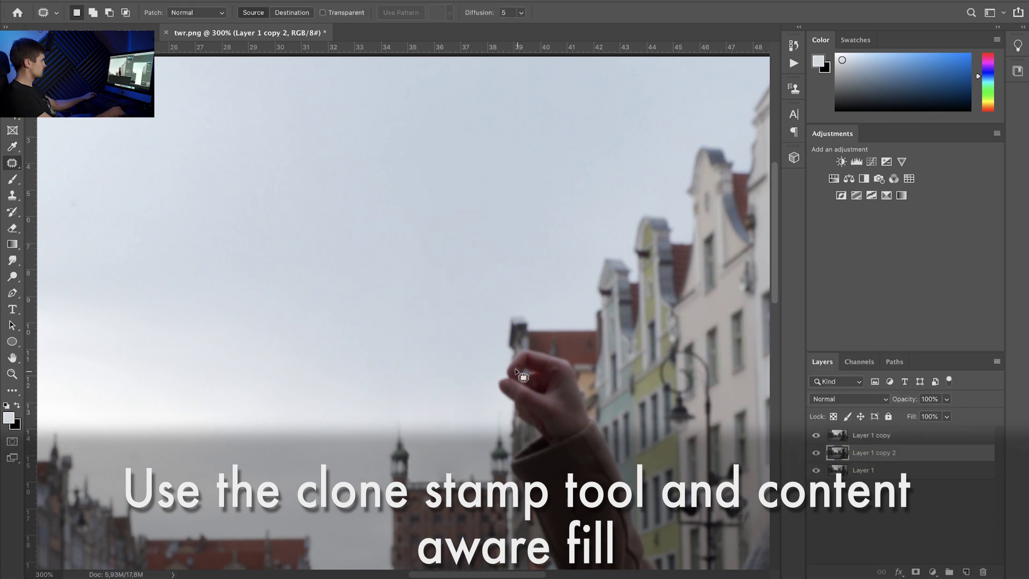
left_click_drag(886, 439, 879, 462)
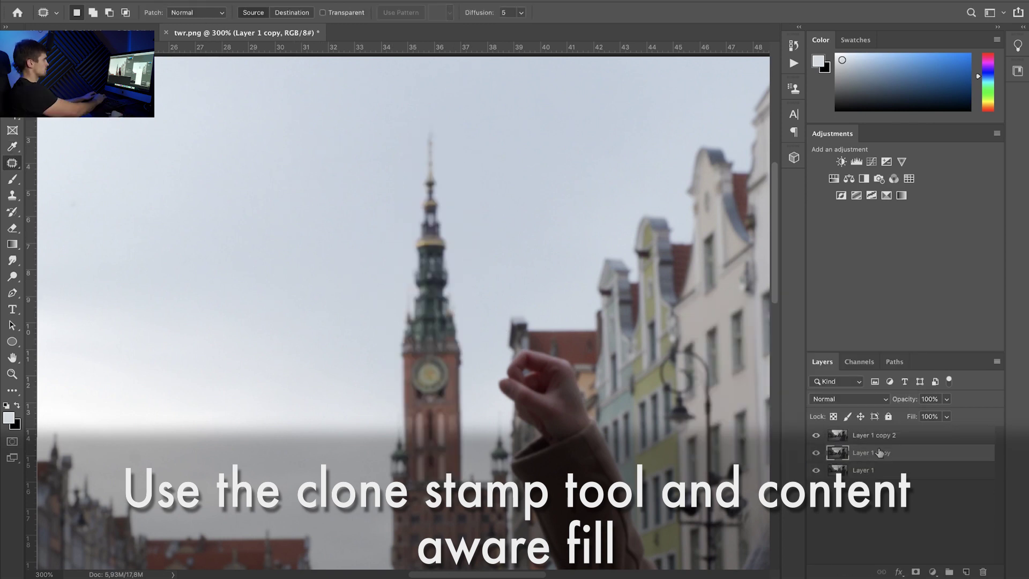
double_click(871, 453)
type("clean plate")
key("Return")
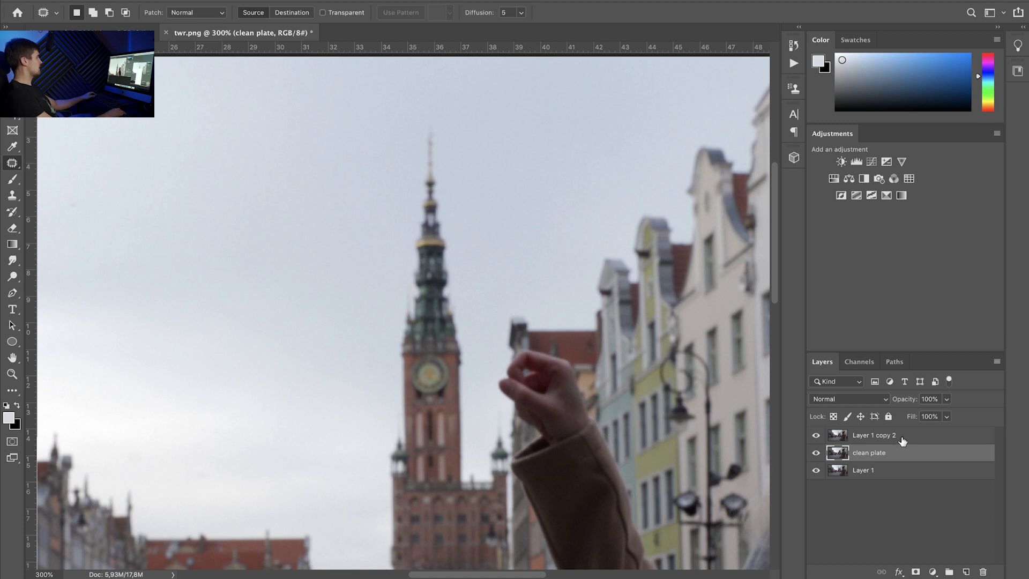
- Lasso around the tower on the top copy and apply the mask to isolate it
left_click(902, 440)
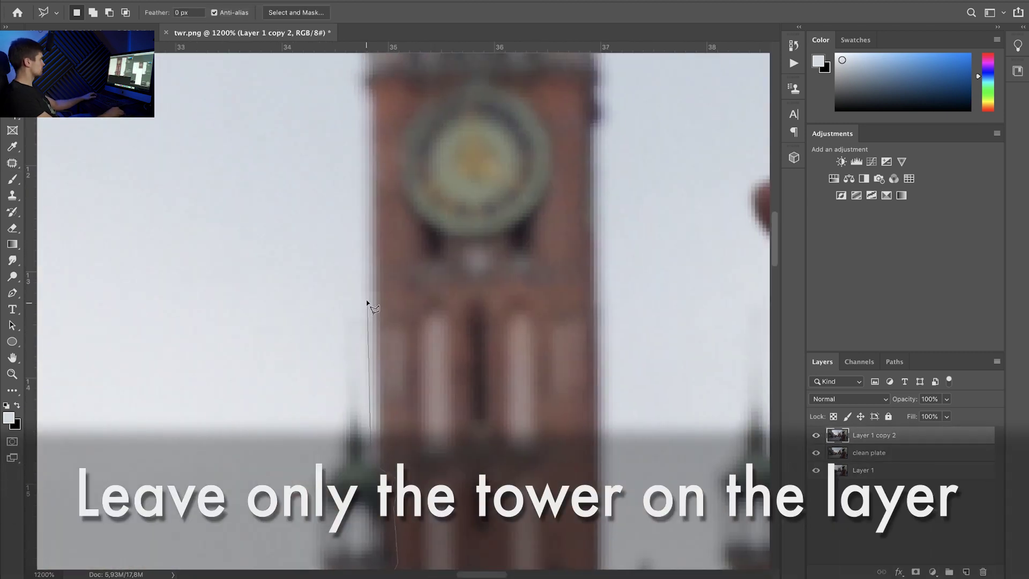
left_click_drag(368, 299, 403, 316)
left_click(403, 315)
scroll(423, 160, "up", 10)
scroll(429, 214, "up", 5)
left_click(473, 112)
scroll(514, 369, "down", 5)
left_click(533, 370)
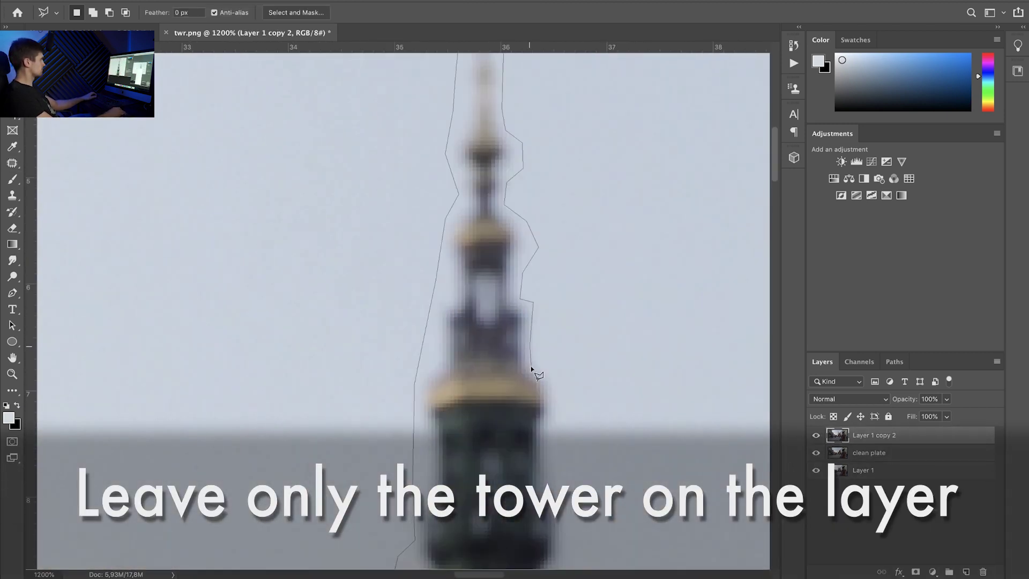
scroll(530, 349, "down", 10)
left_click(535, 265)
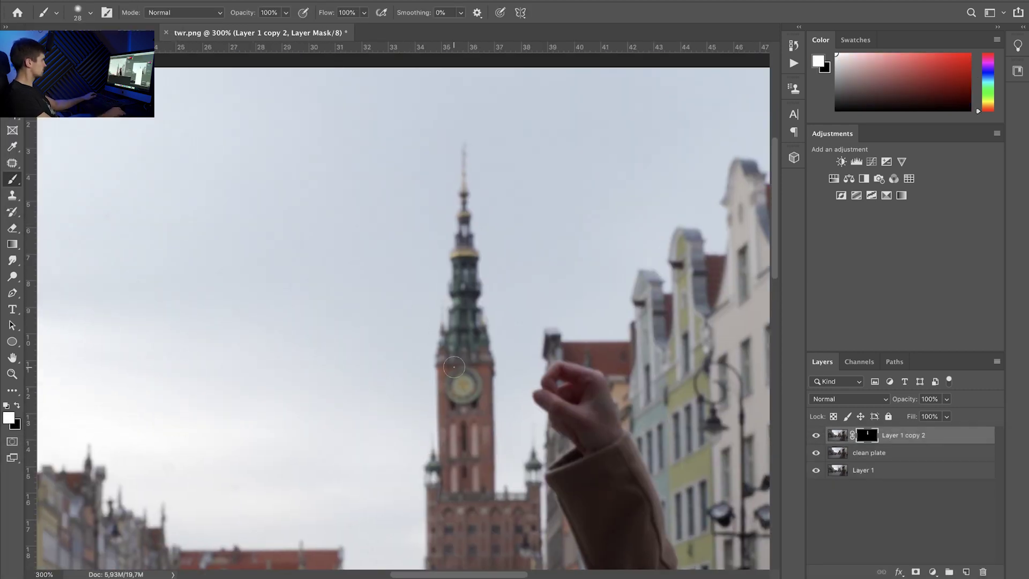
right_click(867, 434)
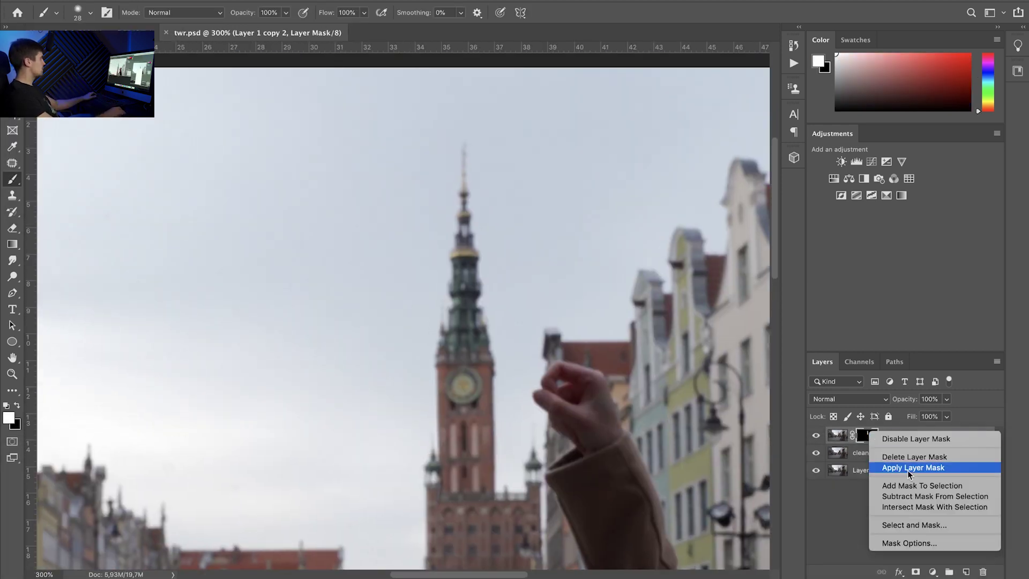
left_click(909, 468)
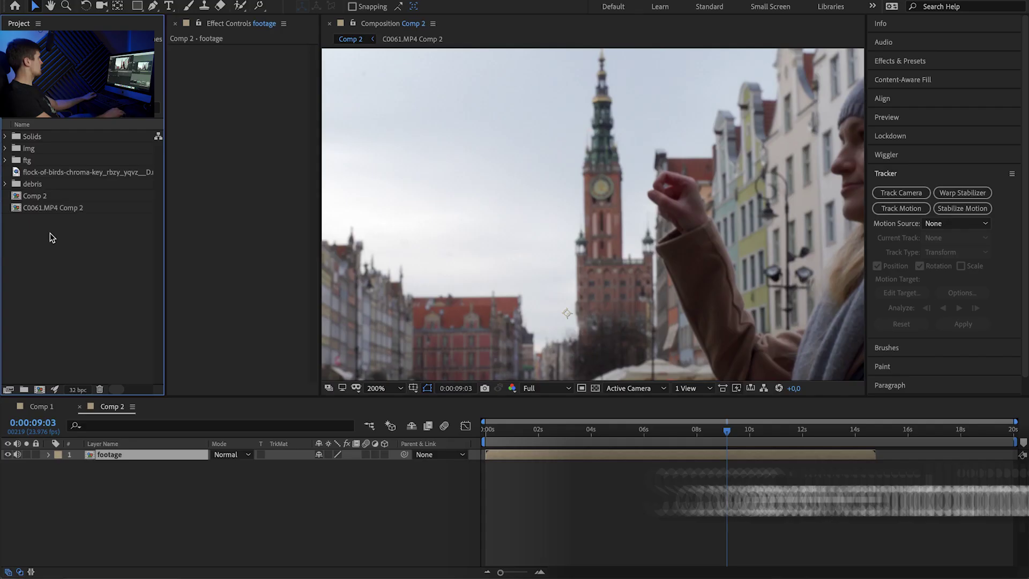
- Import twr.psd as a composition with editable layer styles
double_click(49, 233)
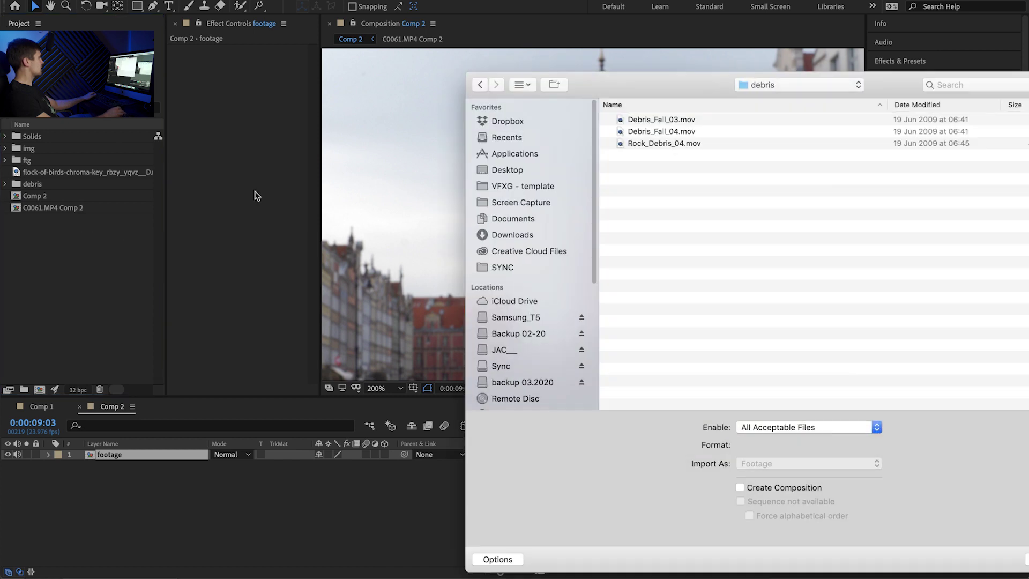
left_click(643, 132)
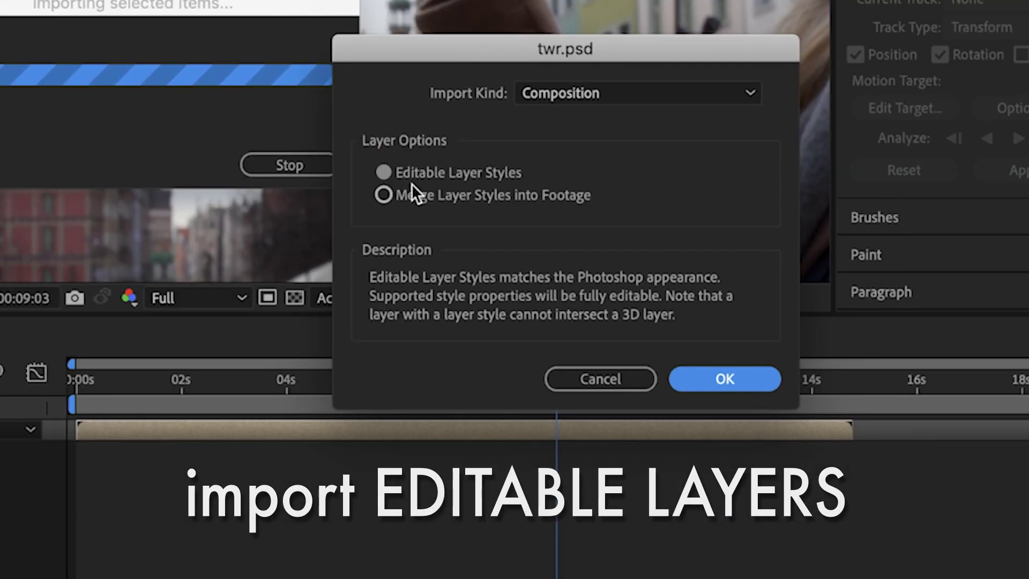
left_click(696, 376)
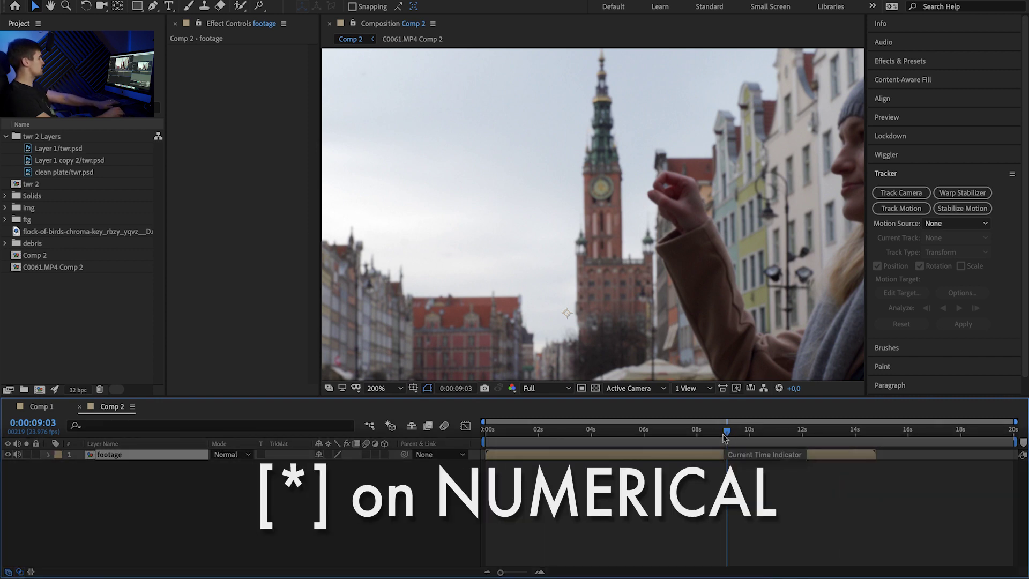
- Mark the flick at 0:00:09:03 with a layer marker and an aligned comp marker
key("KP_Multiply")
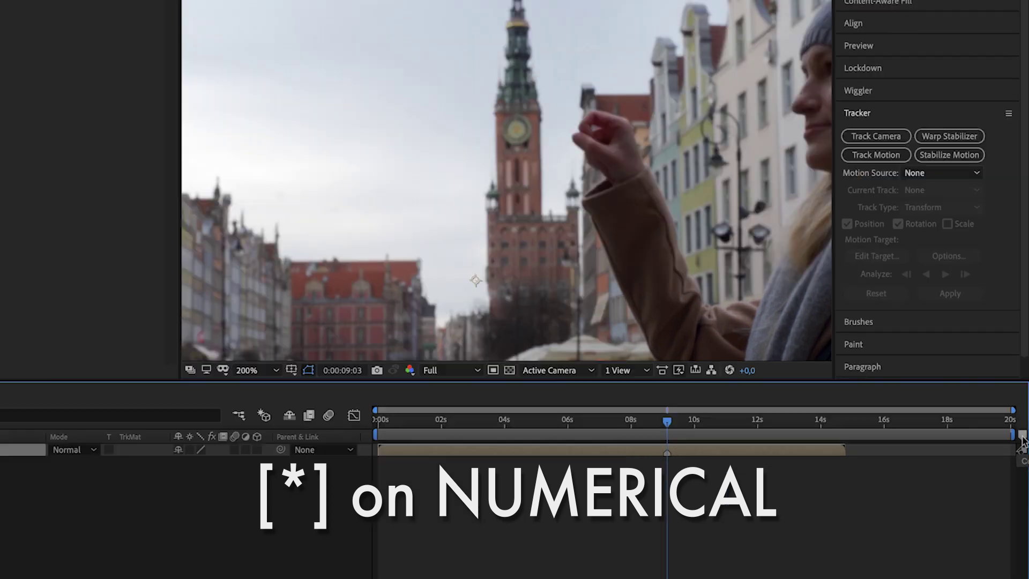
left_click_drag(1022, 441, 727, 451)
left_click_drag(426, 416, 429, 416)
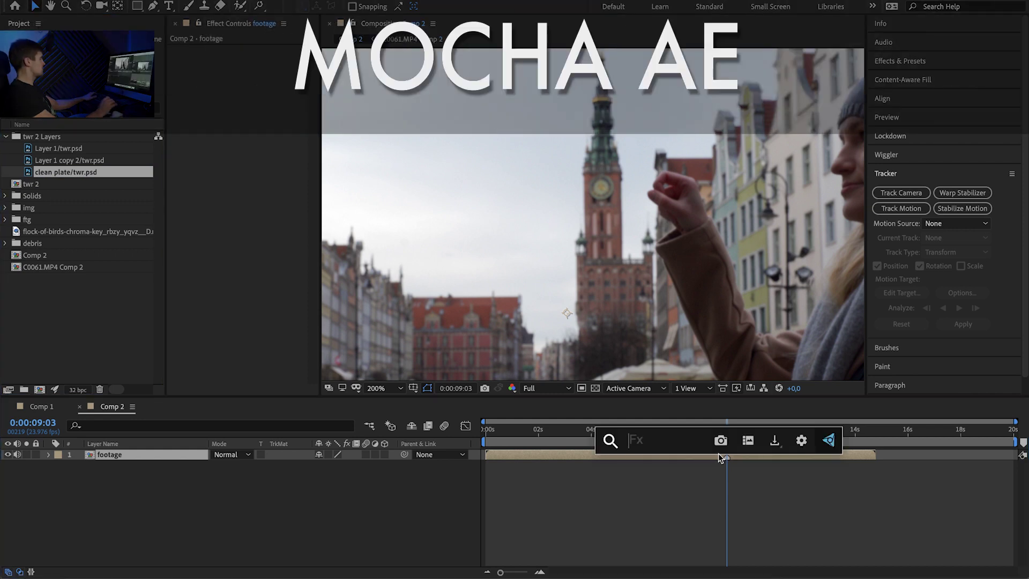
- Apply Mocha AE to the footage and draw a spline shape around the tower
type("mocha")
key("Return")
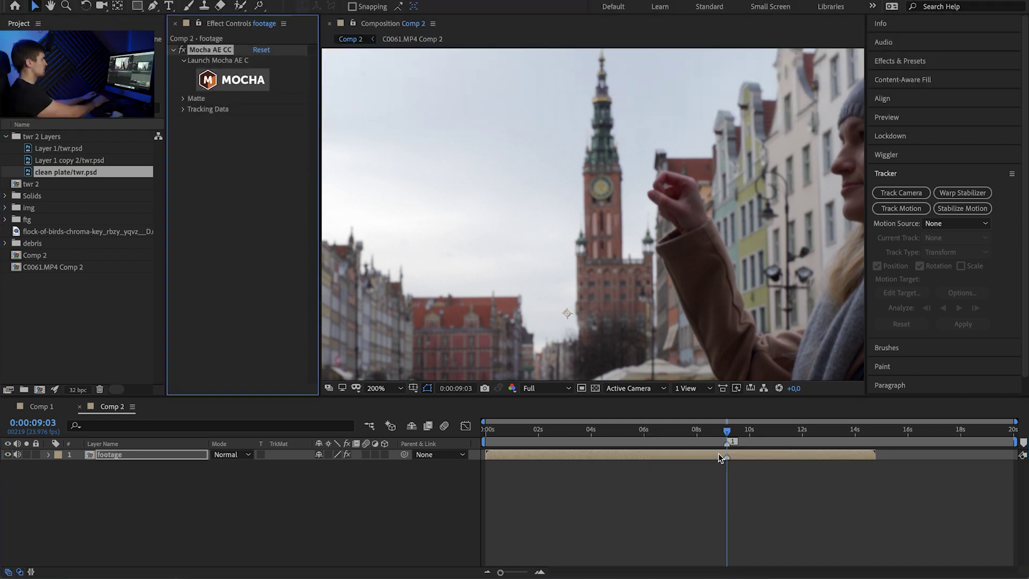
left_click(233, 81)
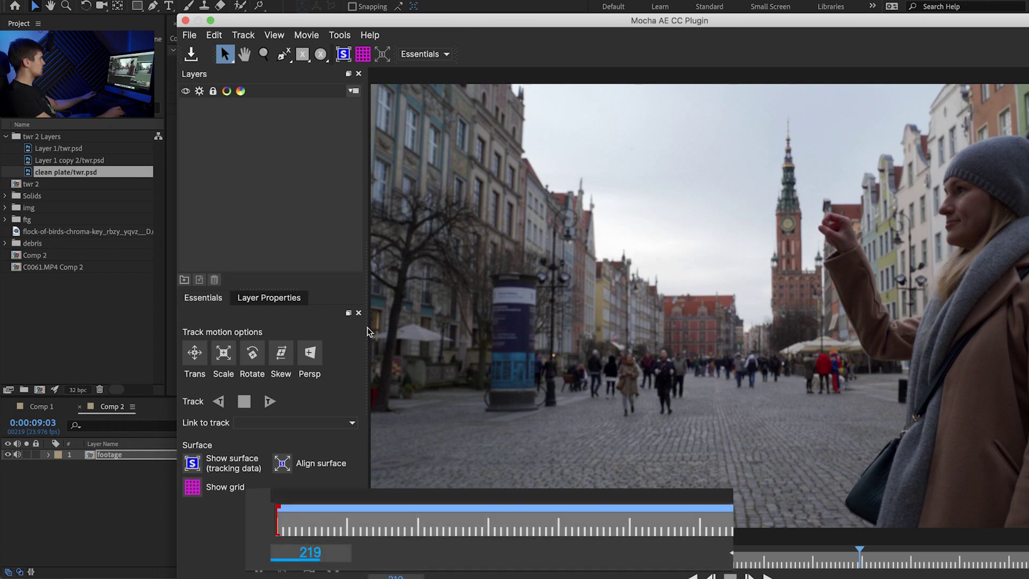
left_click(283, 54)
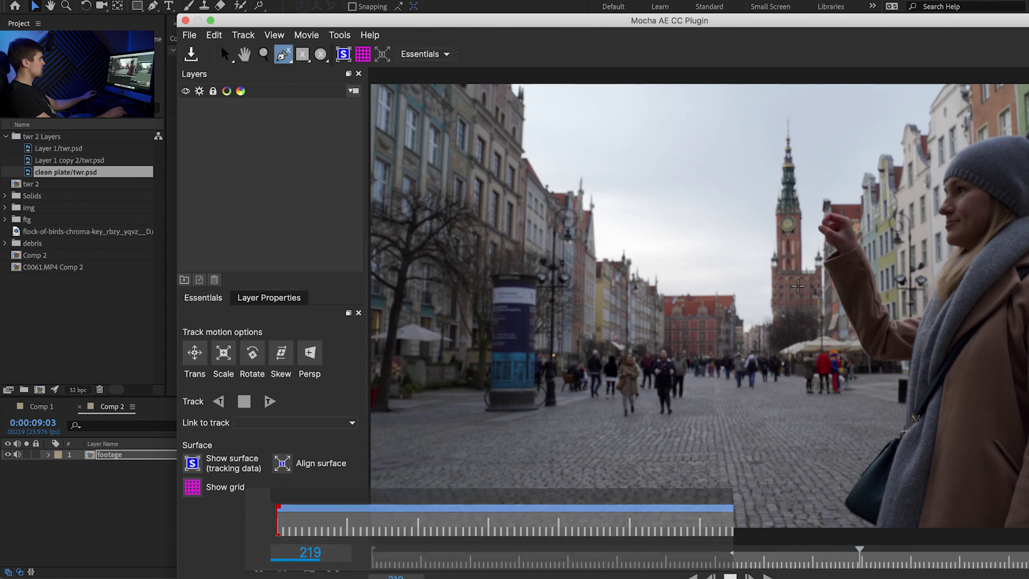
left_click(750, 304)
left_click(822, 305)
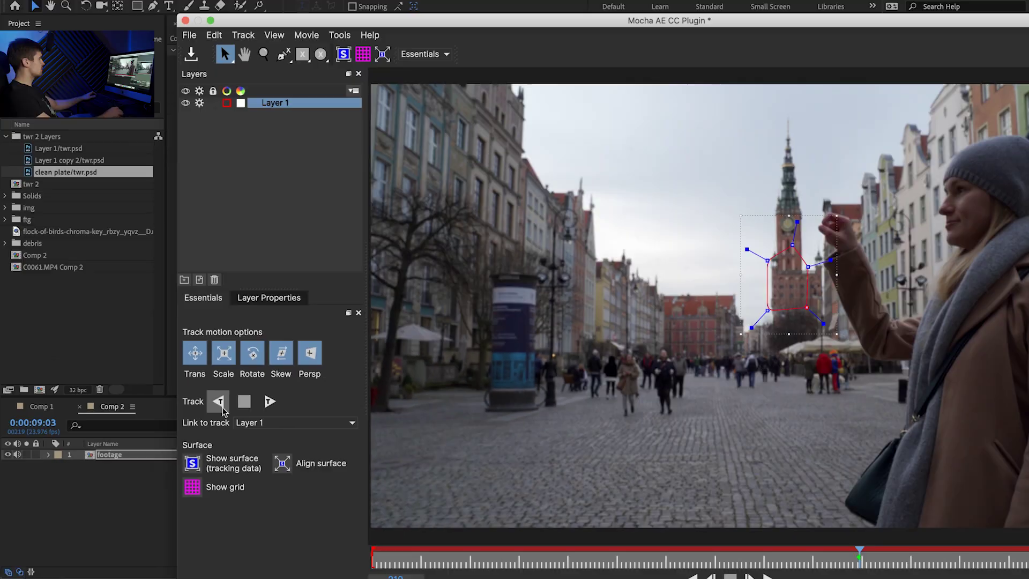
- Track the tower shape backward and forward through the clip
left_click(222, 409)
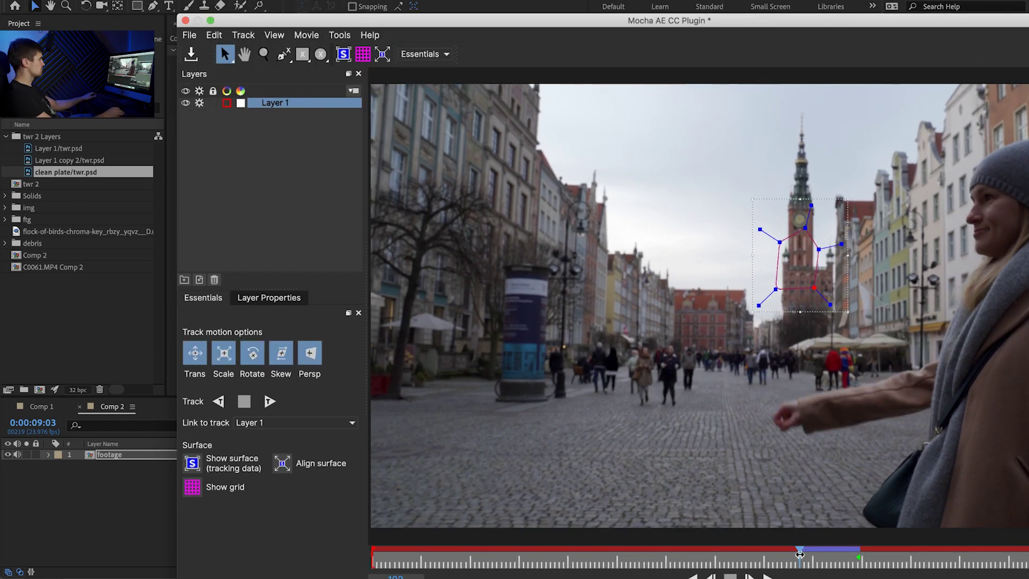
left_click_drag(799, 552, 859, 552)
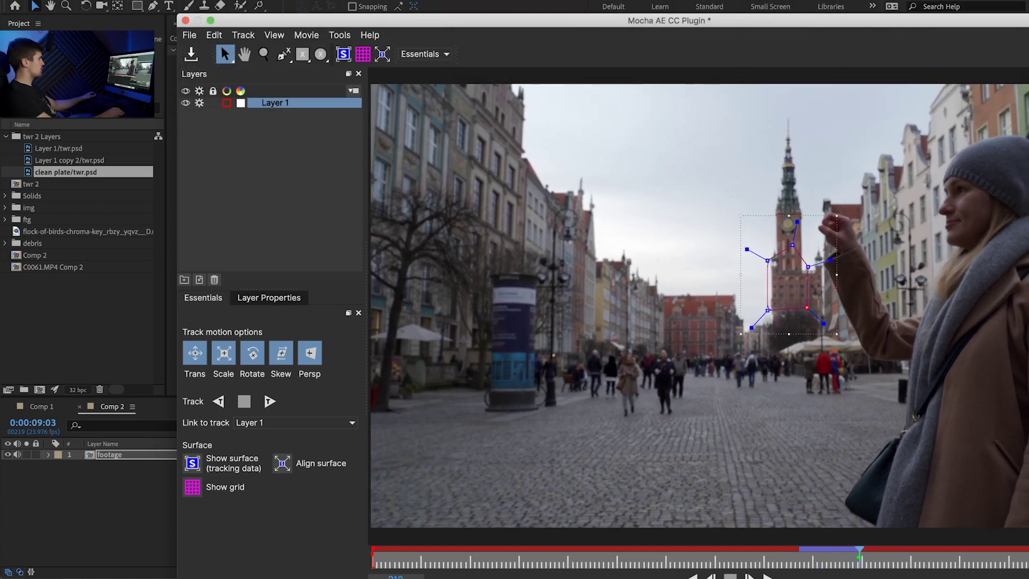
left_click(269, 403)
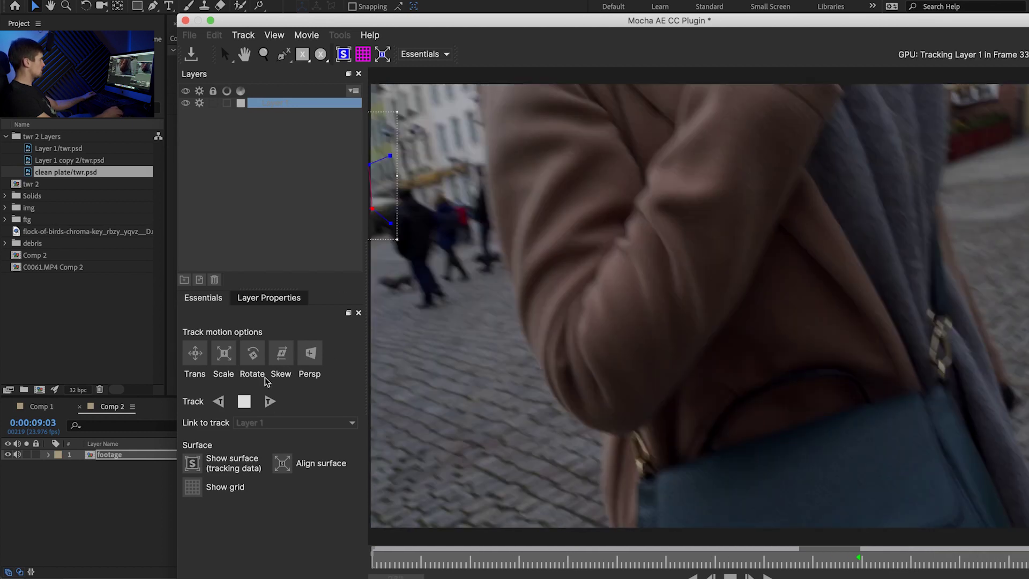
left_click(244, 403)
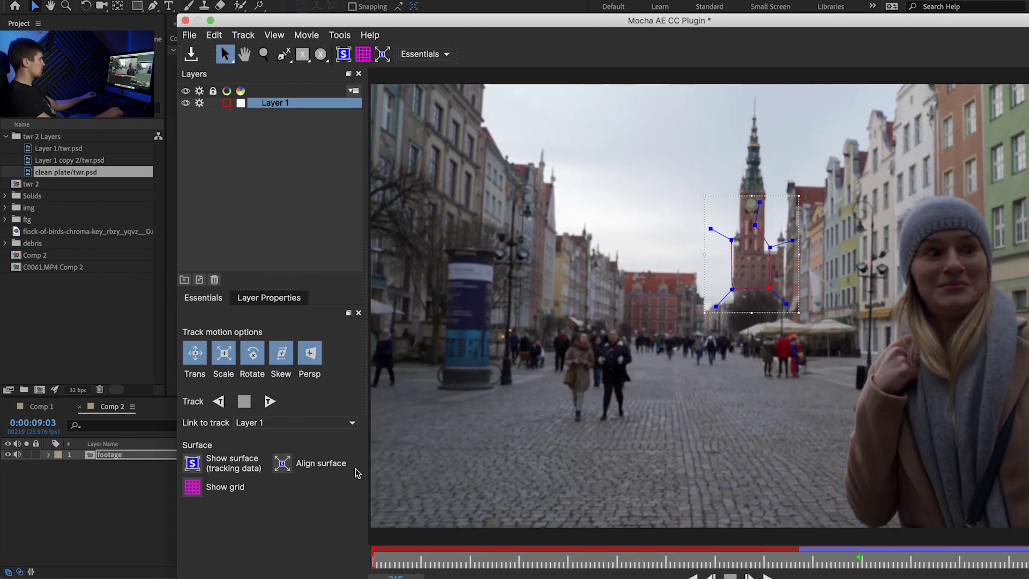
- Rename the tracking layer 'twr' and align its surface to the tower
double_click(270, 102)
type("tw")
type("r")
key("Return")
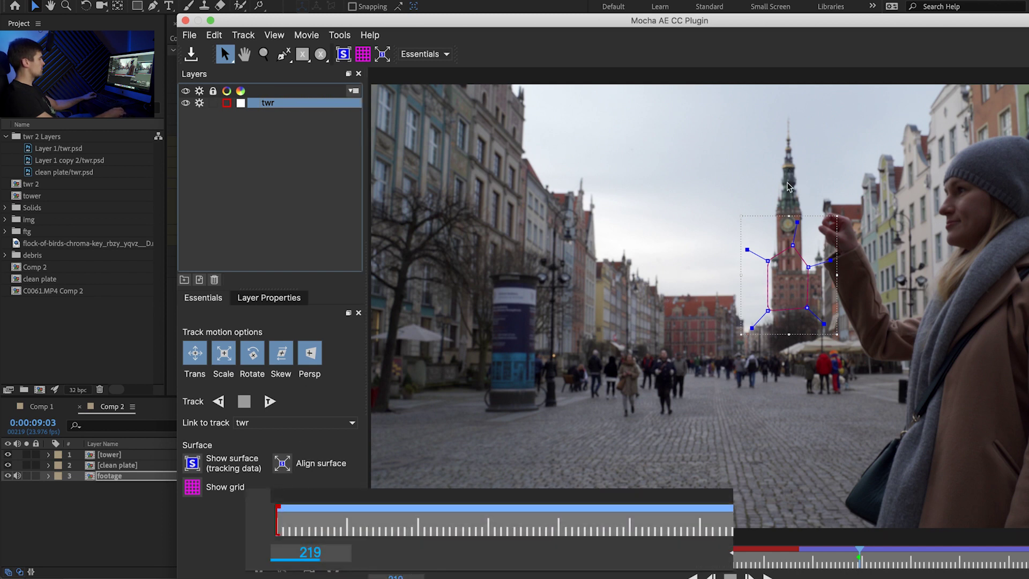
key("Return")
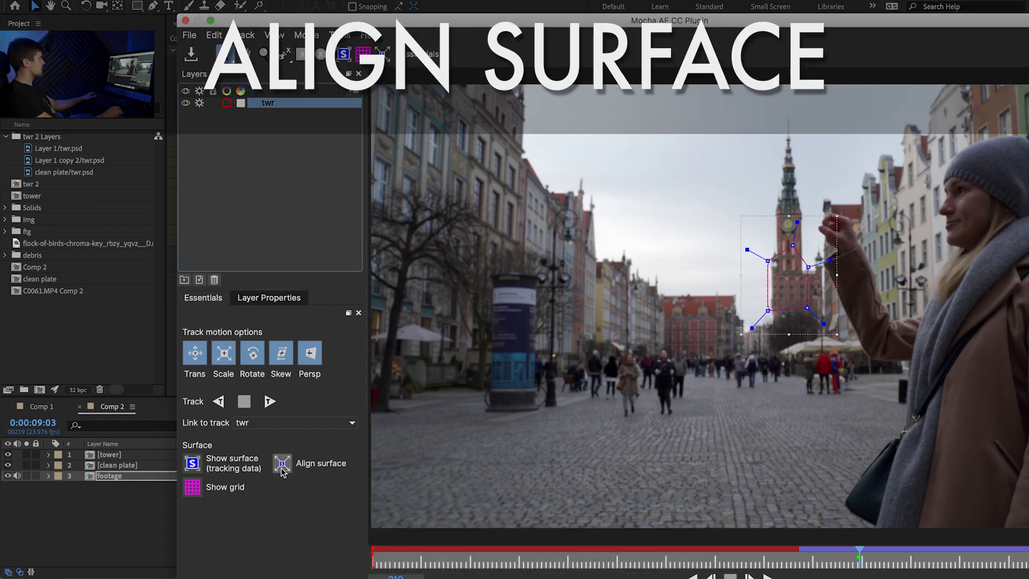
left_click(194, 464)
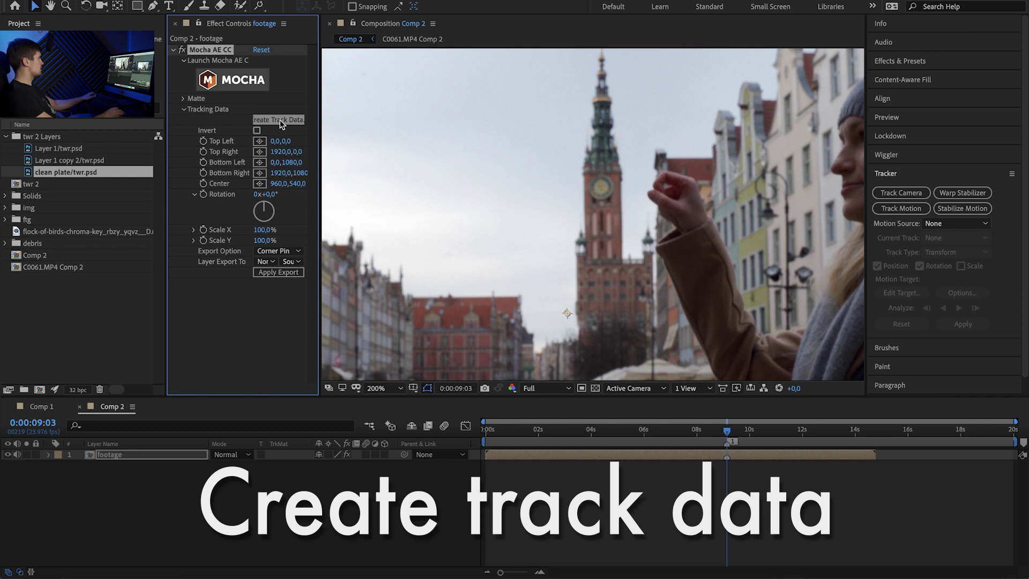
- Create track data from the Mocha track and add the clean plate image as a layer
left_click(280, 120)
key("Return")
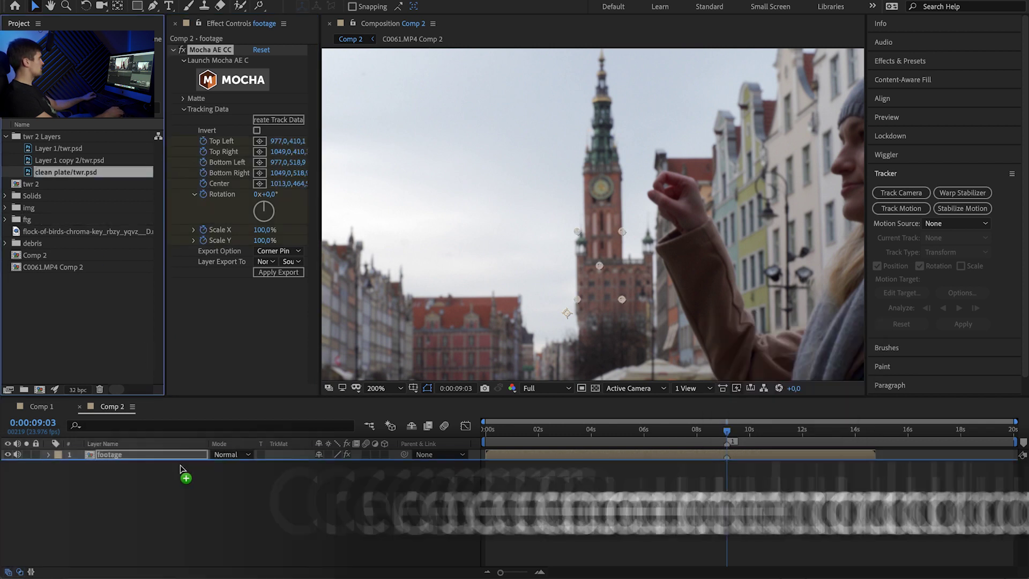
left_click_drag(171, 456, 171, 456)
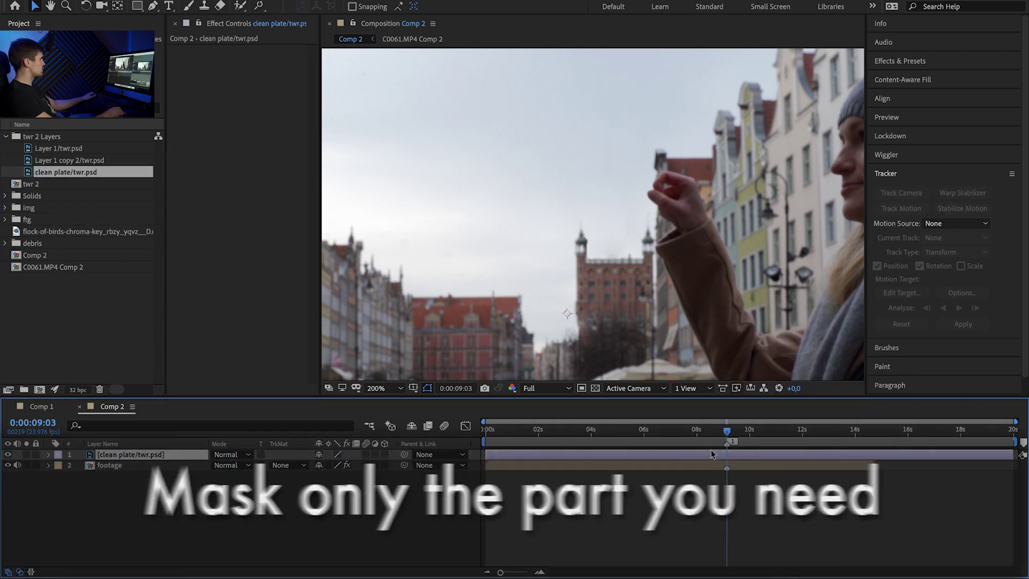
- Start a Pen mask beside the tower, lowering the clean plate's opacity to see the footage
left_click(149, 10)
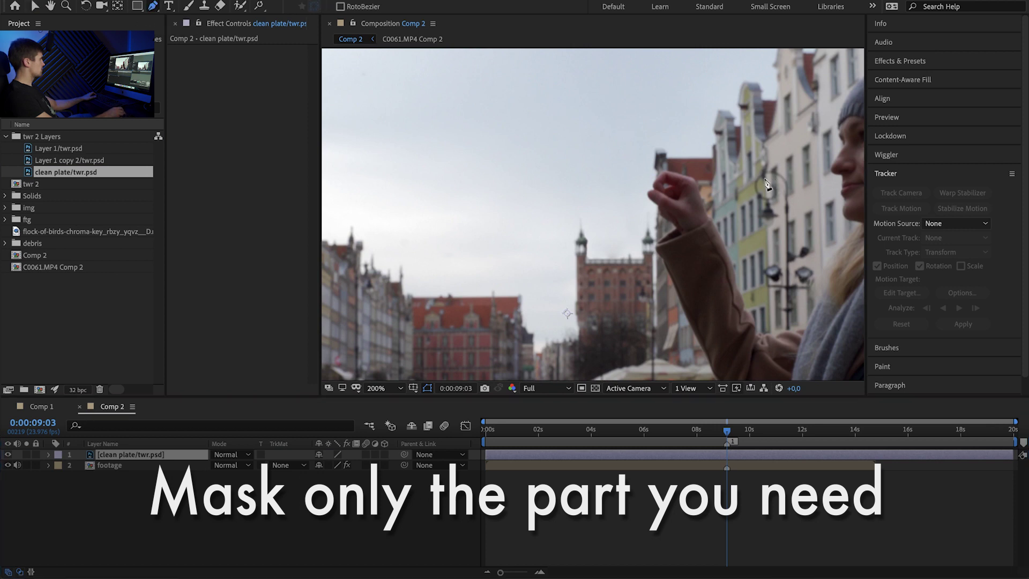
key("period")
left_click(579, 311)
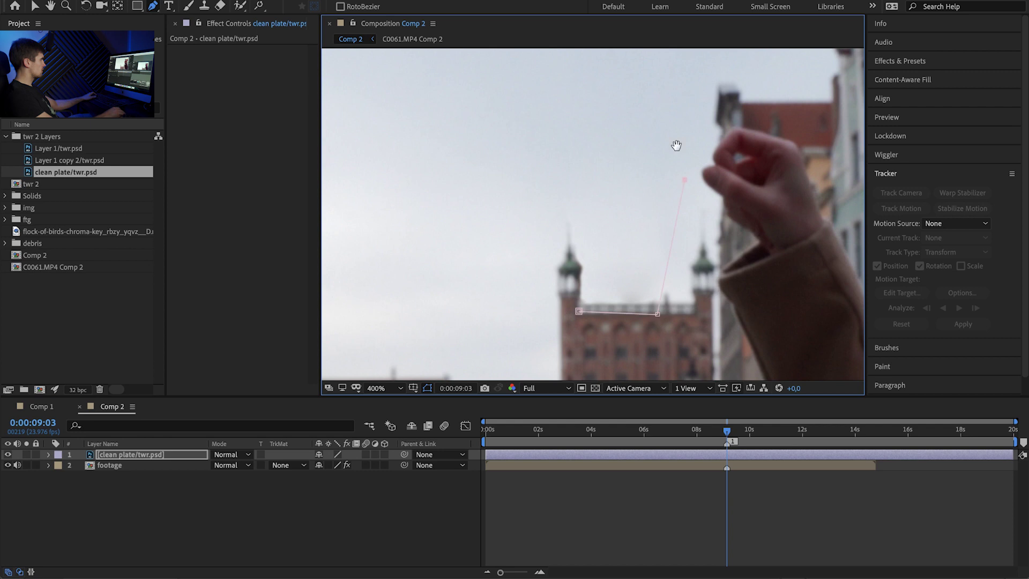
key("comma")
key("t")
left_click_drag(322, 465, 284, 465)
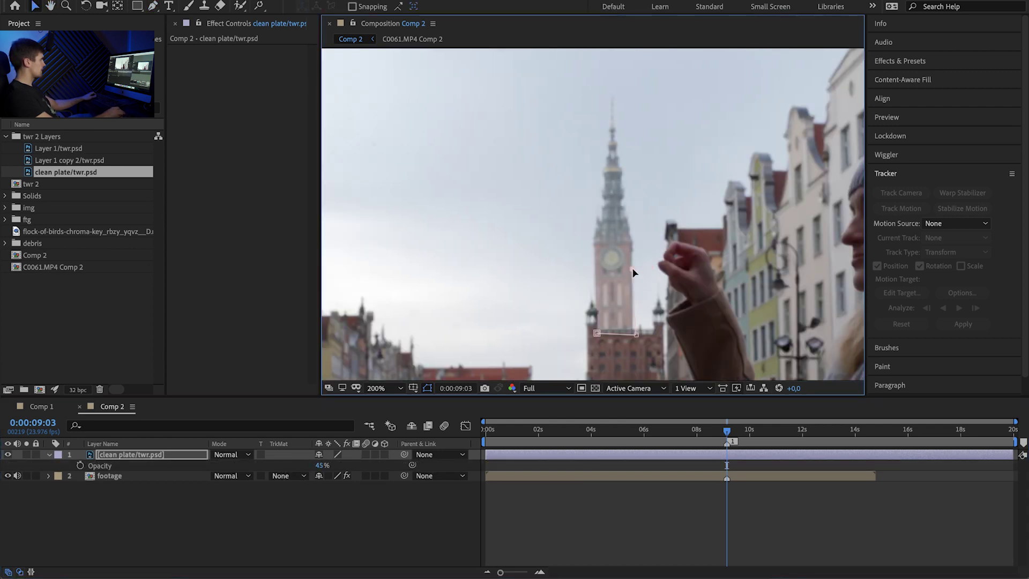
key("period")
left_click(587, 204)
key("space")
left_click_drag(604, 171, 606, 203)
- Continue the mask up the tower's right edge, around the spire and down the left side, closing it
key("period")
left_click(593, 172)
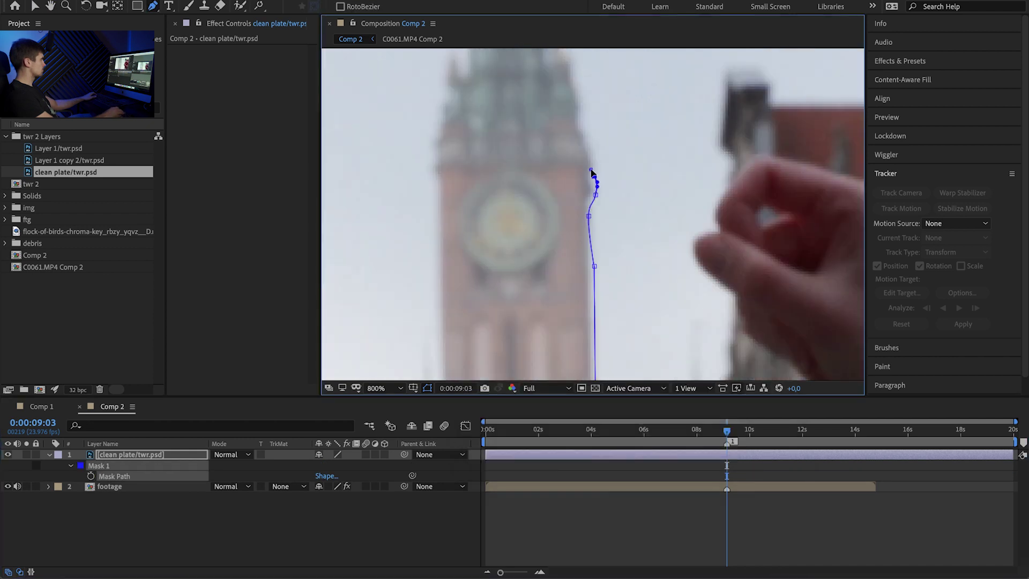
left_click(664, 285)
left_click(659, 211)
left_click(657, 218)
left_click(648, 208)
left_click(651, 179)
left_click(641, 94)
left_click_drag(662, 147, 639, 156)
left_click(636, 253)
left_click_drag(634, 258, 672, 104)
left_click(650, 216)
left_click(647, 278)
left_click_drag(640, 311, 668, 141)
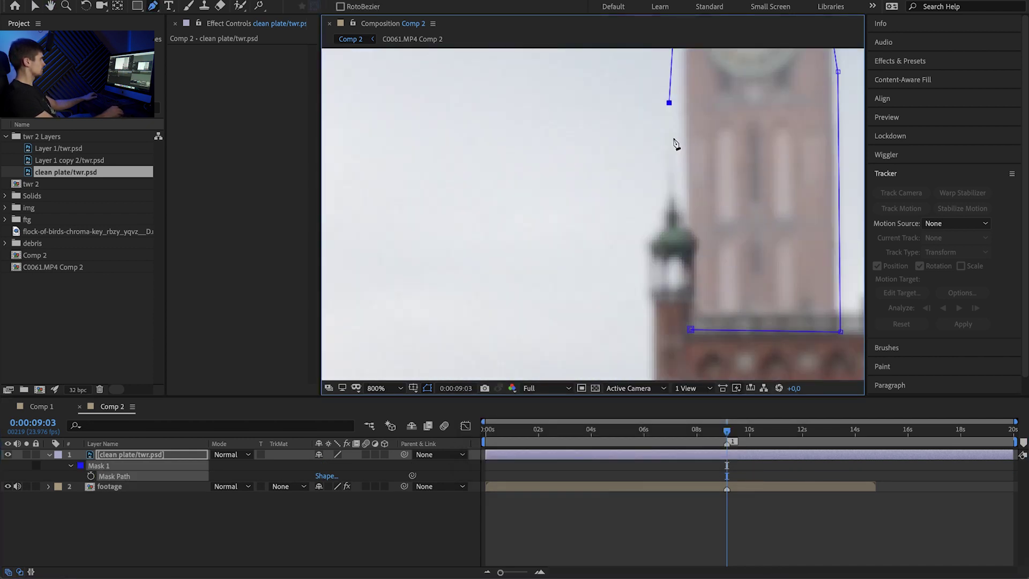
key("comma")
key("comma")
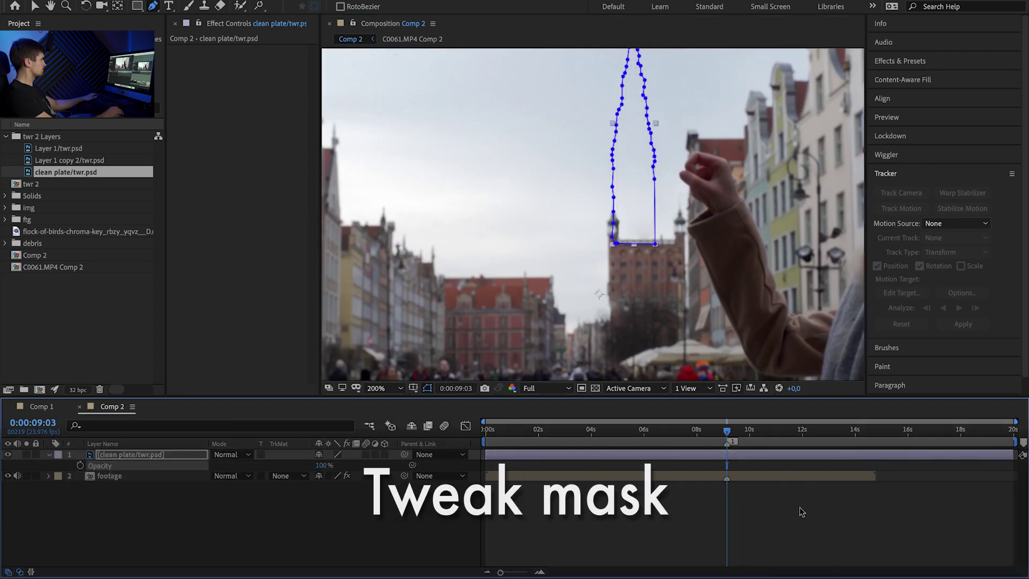
- Inspect the mask edge and set Mask Feather and Mask Expansion to 6 px
left_click(801, 512)
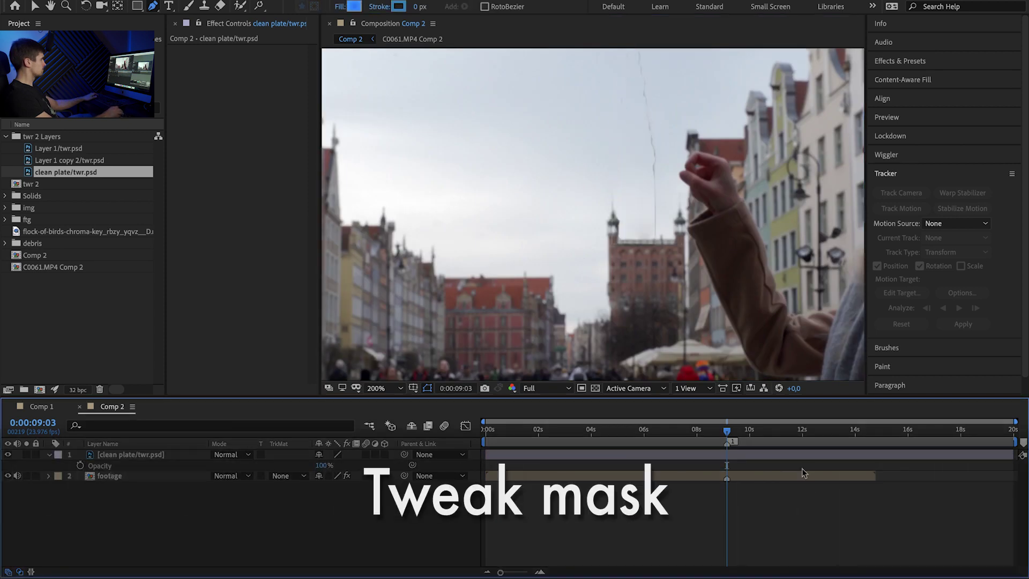
key("h")
left_click_drag(777, 204, 787, 305)
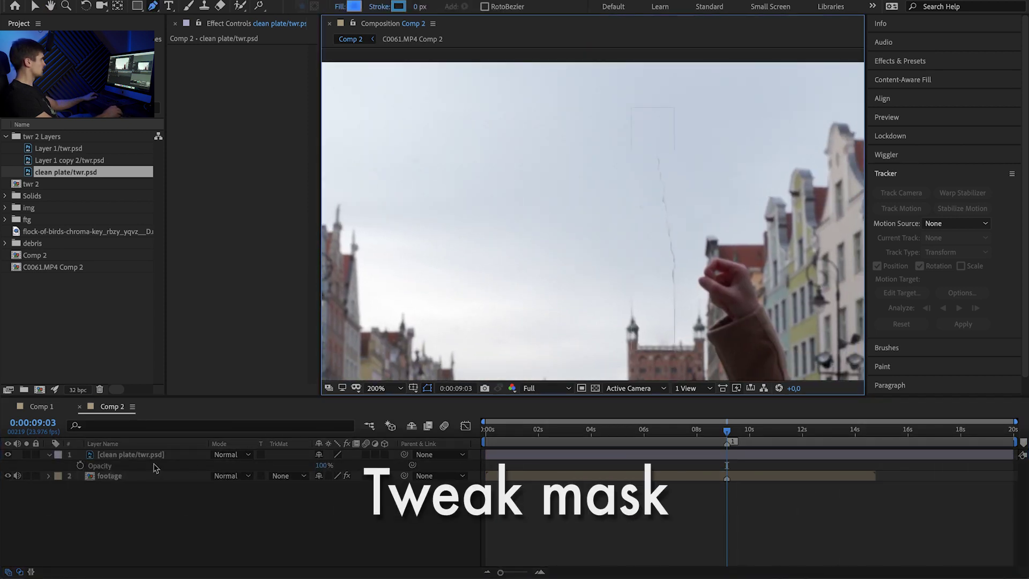
left_click(137, 456)
key("m")
key("period")
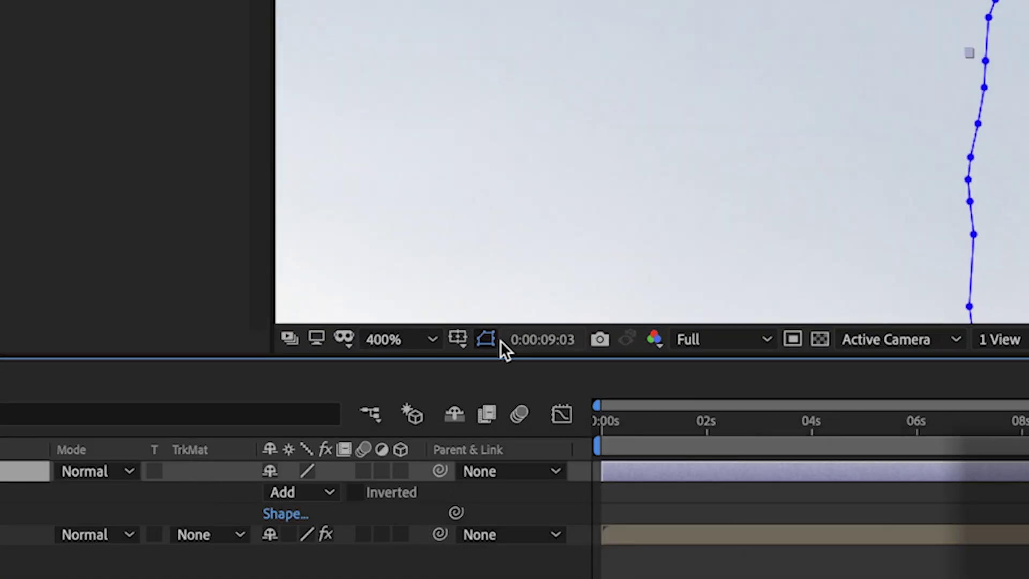
left_click(487, 339)
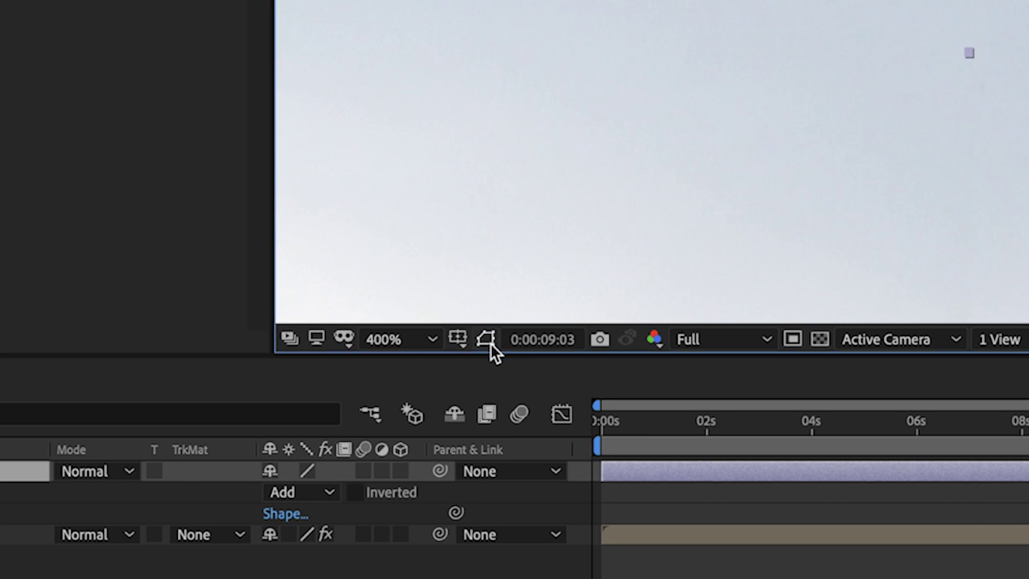
left_click_drag(1026, 178, 860, 126)
left_click(70, 466)
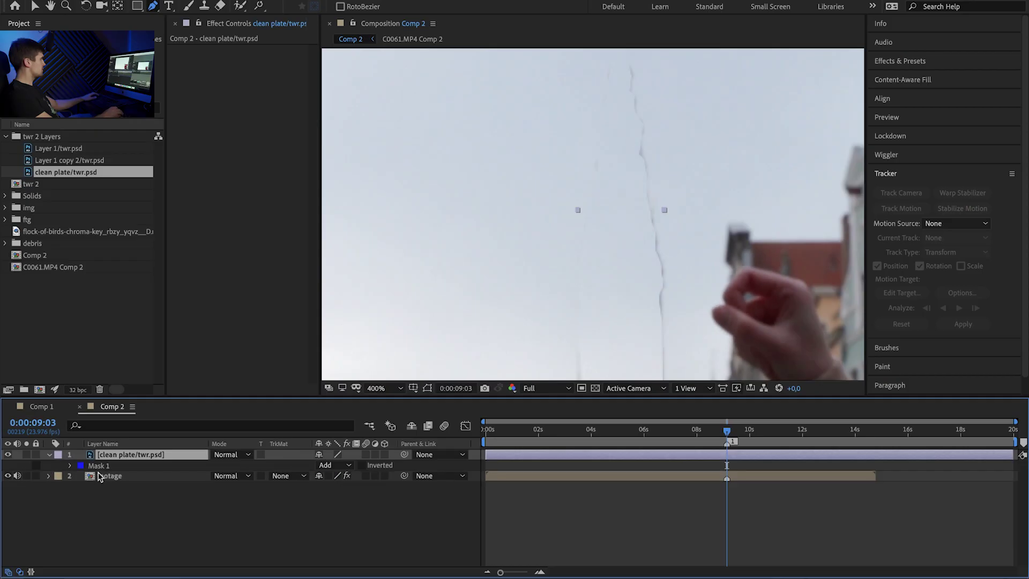
left_click(71, 465)
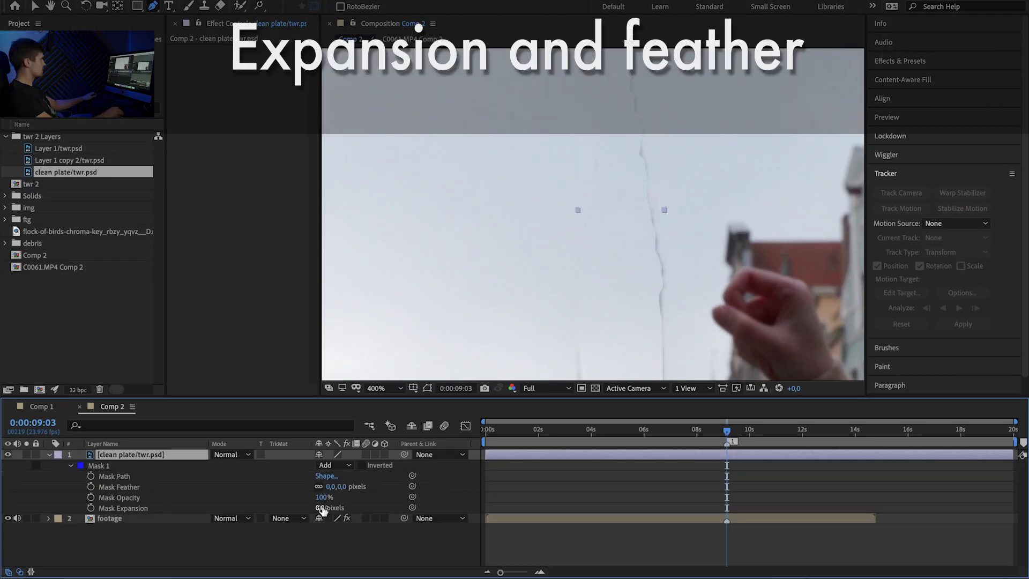
left_click_drag(322, 509, 328, 487)
scroll(632, 338, "down", 2)
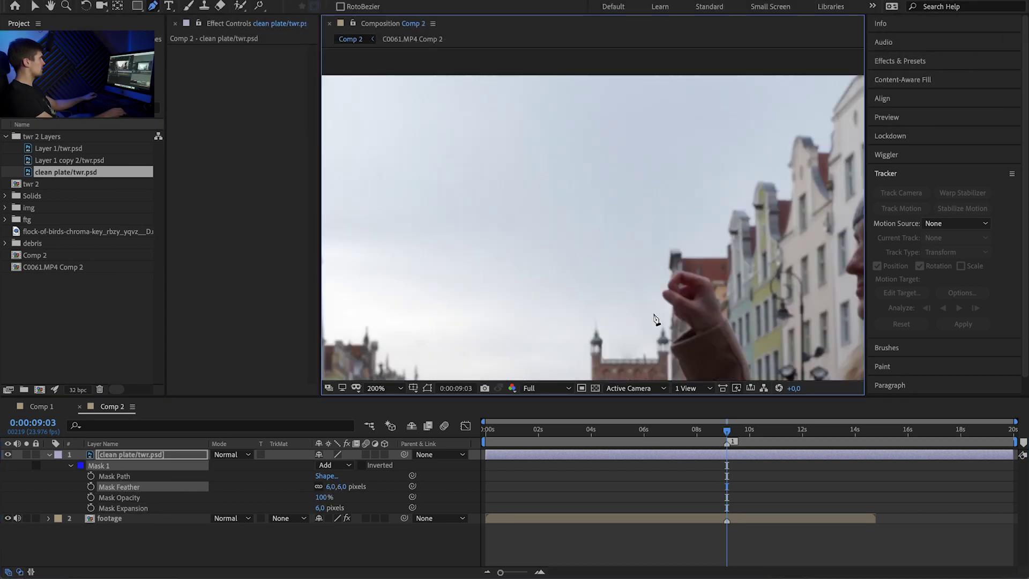
left_click(61, 150)
- Add the tower image layer and precompose the layers as 'clean plate' and 'tower'
left_click_drag(66, 150, 107, 452)
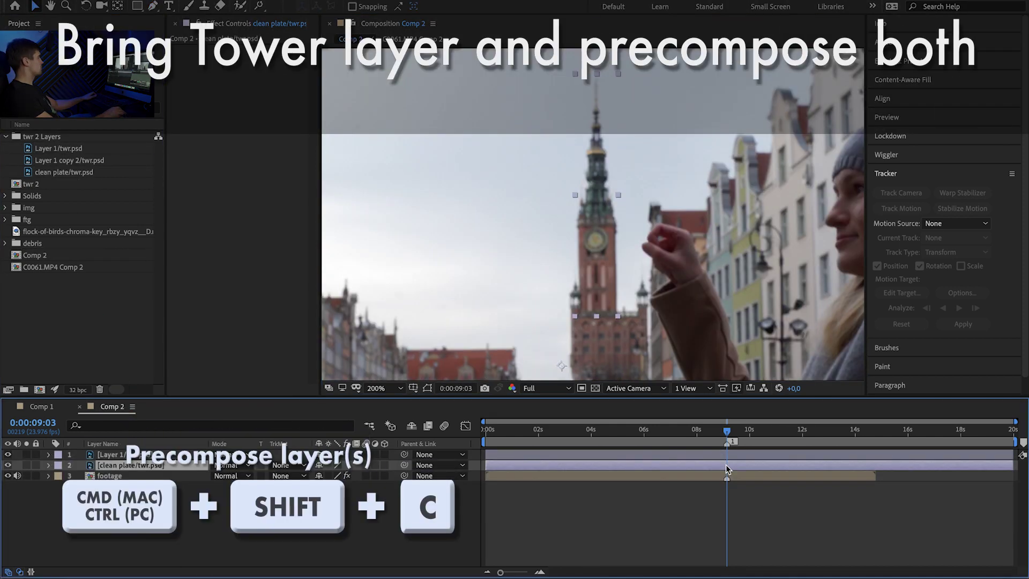
key("super+shift+c")
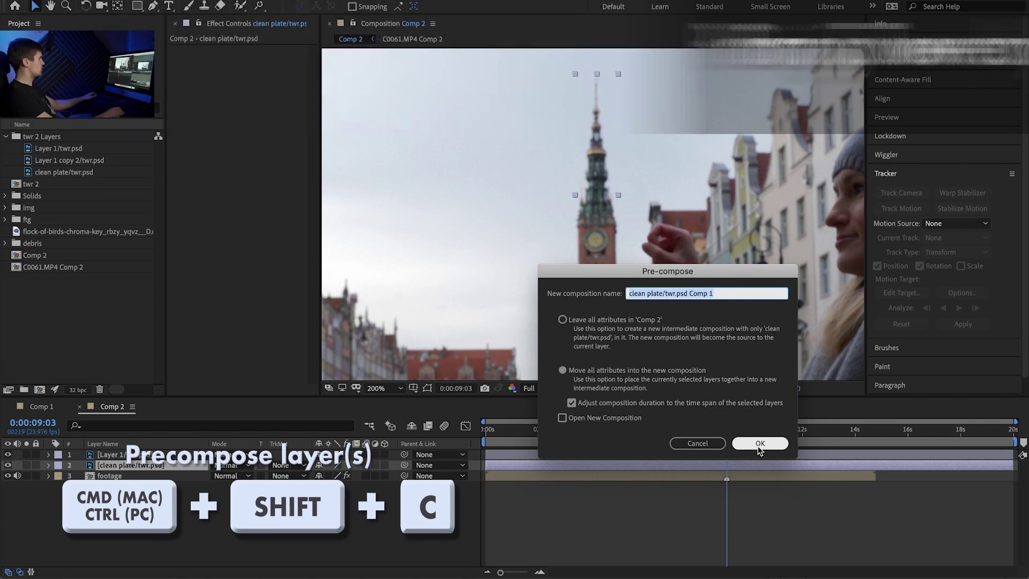
type("clean opla")
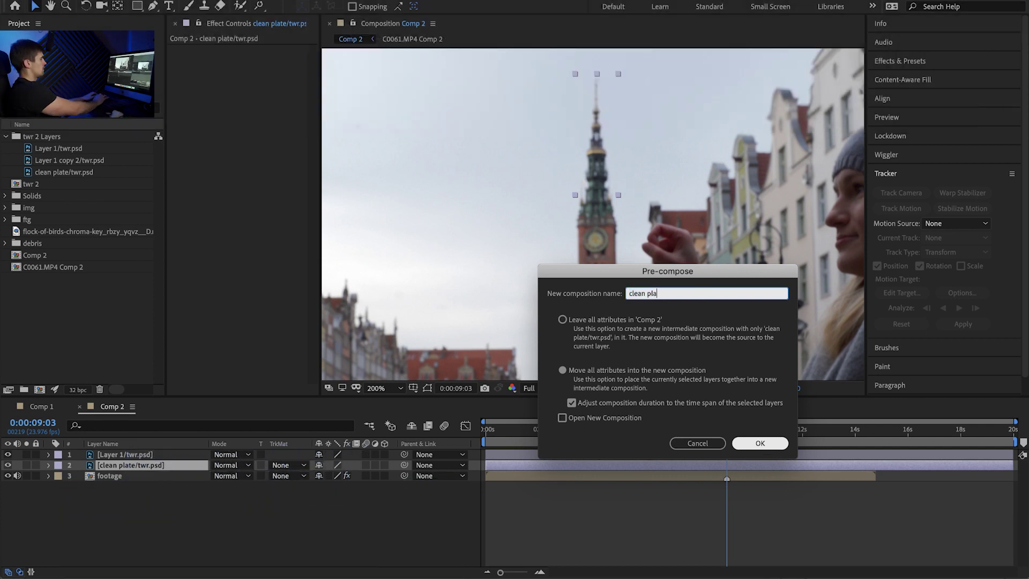
type("te")
key("Return")
left_click(728, 455)
key("super+shift+c")
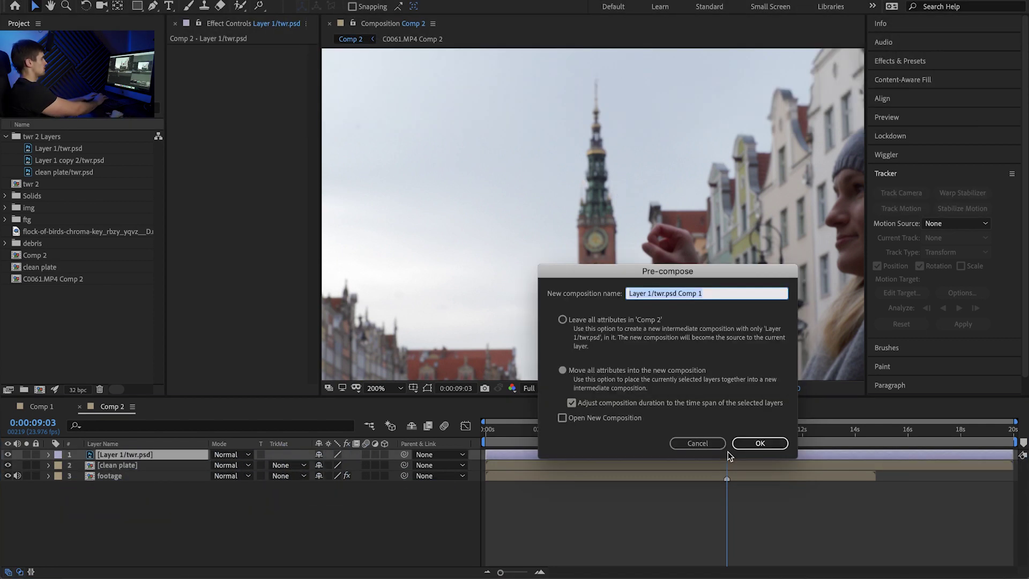
type("tower")
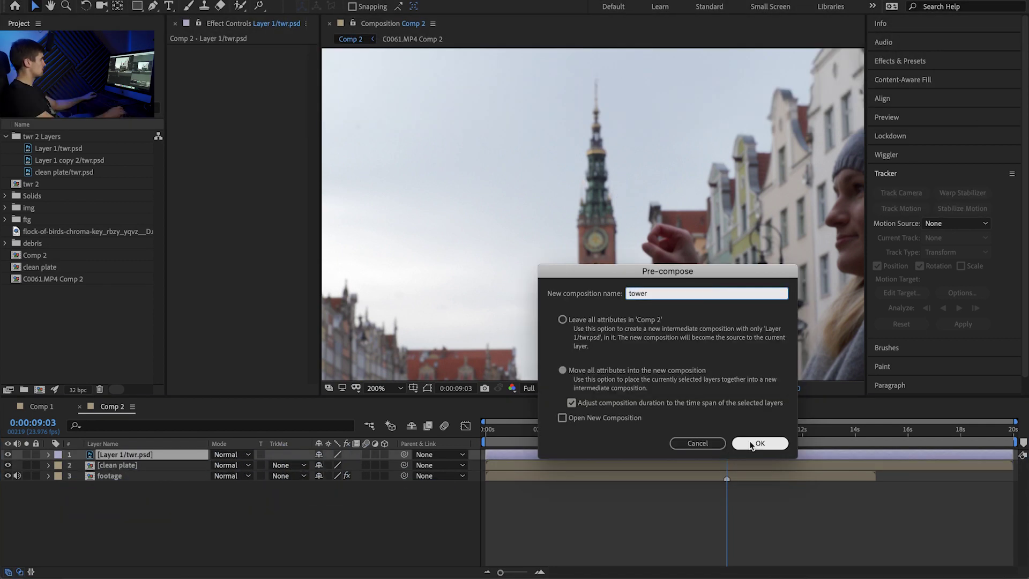
left_click(760, 442)
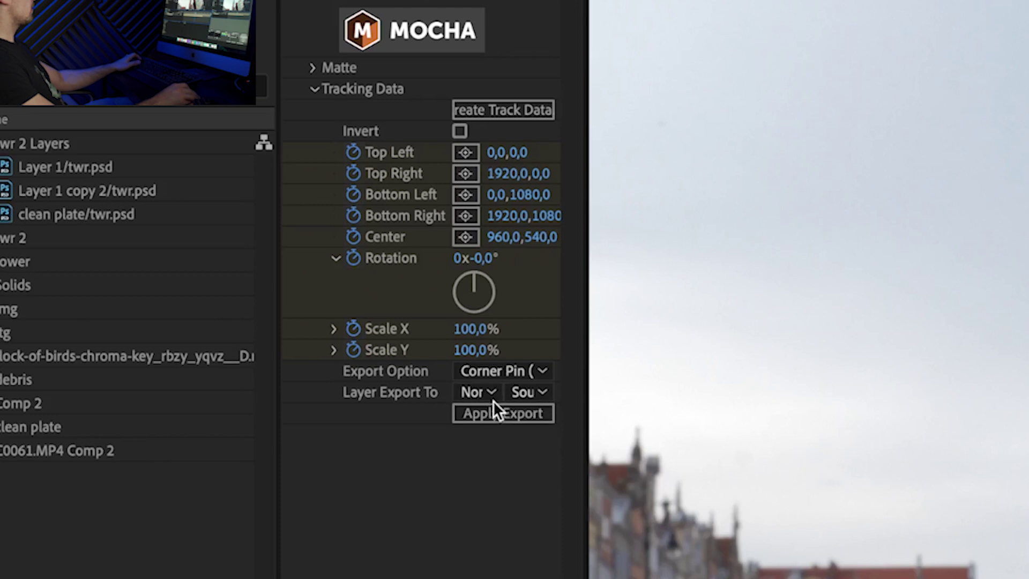
- Apply the Mocha corner-pin export to both the tower and clean plate layers
left_click(485, 390)
left_click(557, 453)
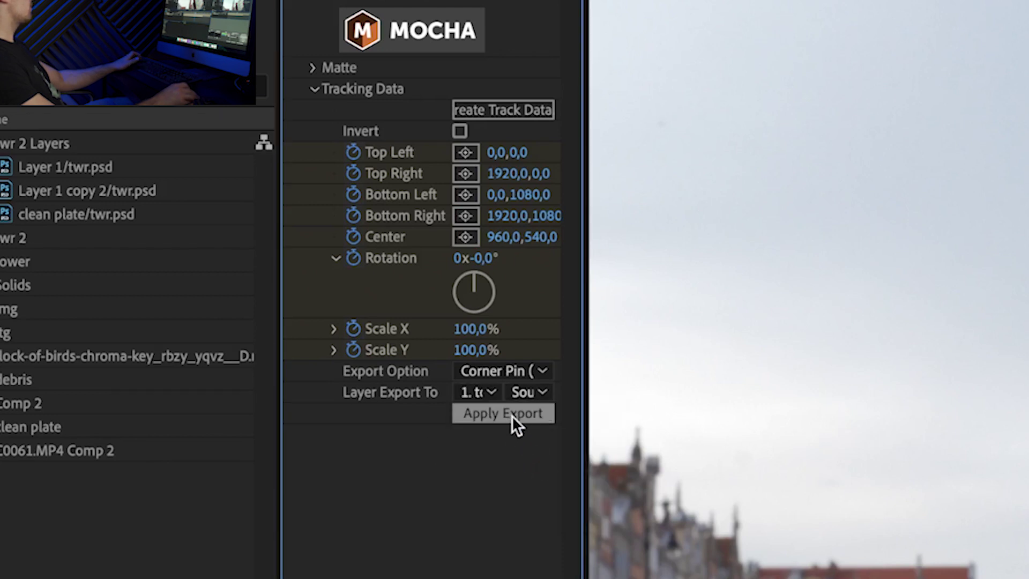
left_click(477, 391)
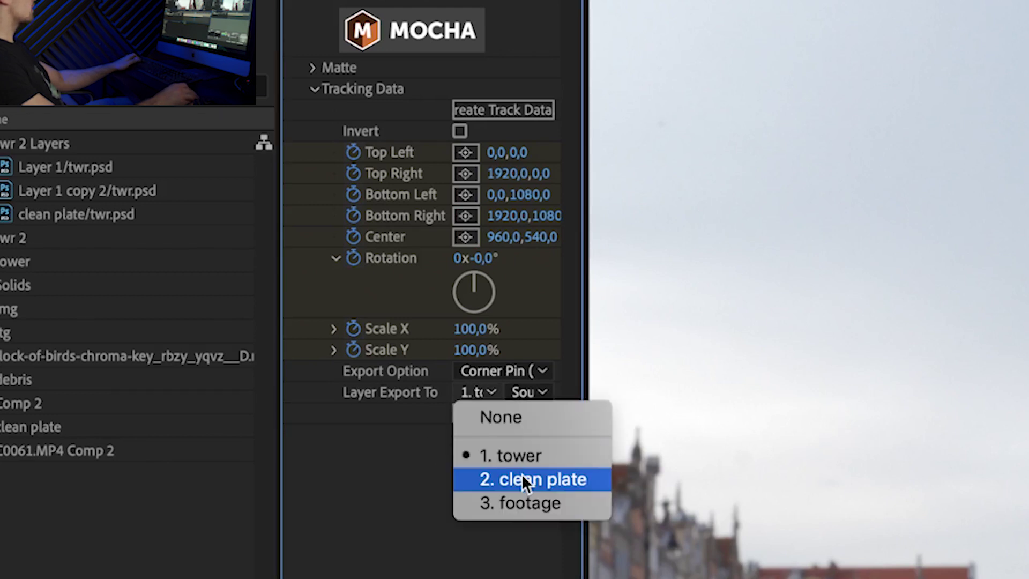
left_click(522, 476)
left_click(513, 413)
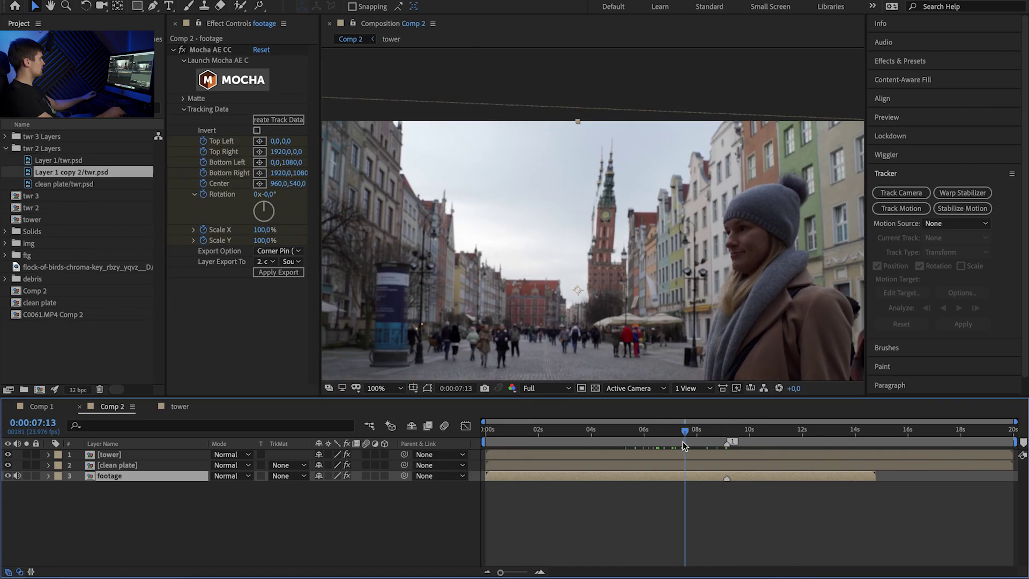
left_click_drag(682, 442, 703, 444)
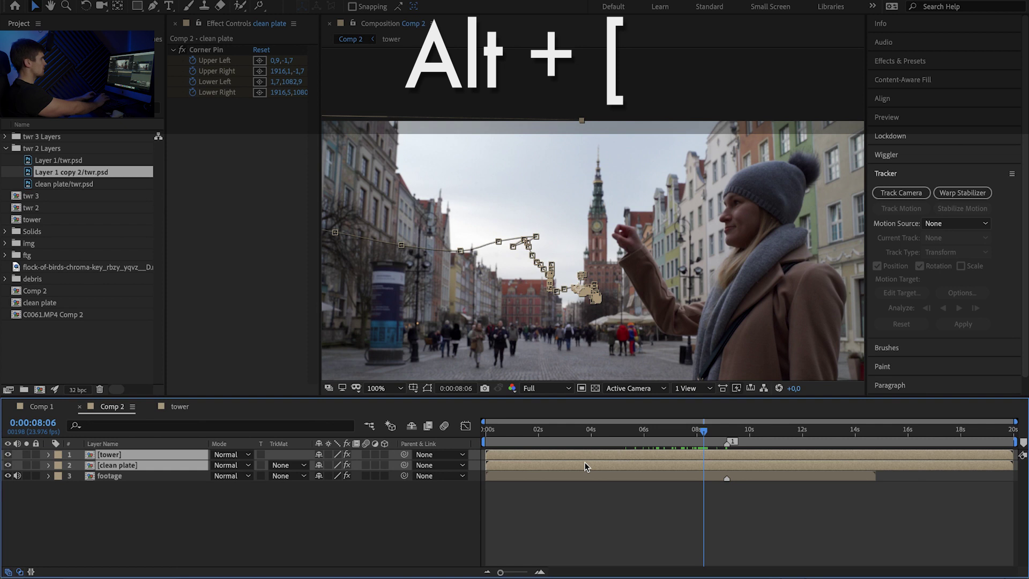
- Trim the tower and clean plate layers to run from 8:06 to 12:10
key("alt+bracketleft")
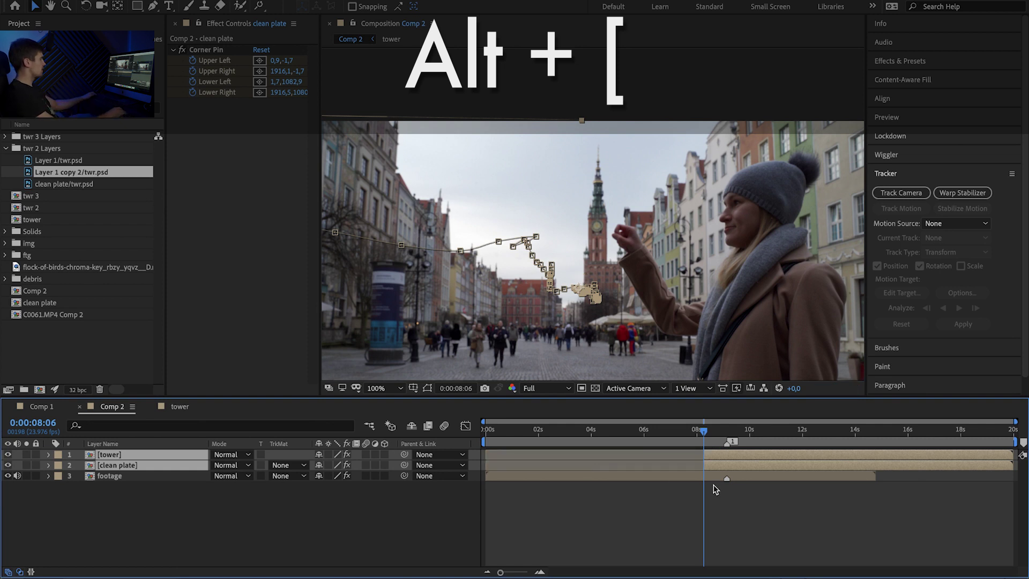
left_click_drag(704, 432, 816, 438)
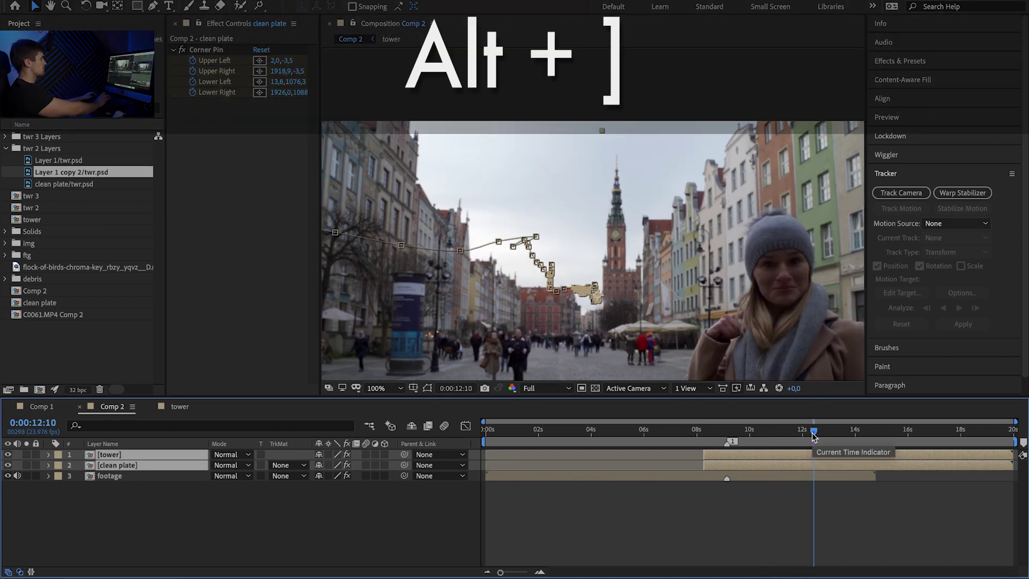
key("alt+bracketright")
- Preview the shot from 6:20, then return the playhead to 8:06
left_click(666, 430)
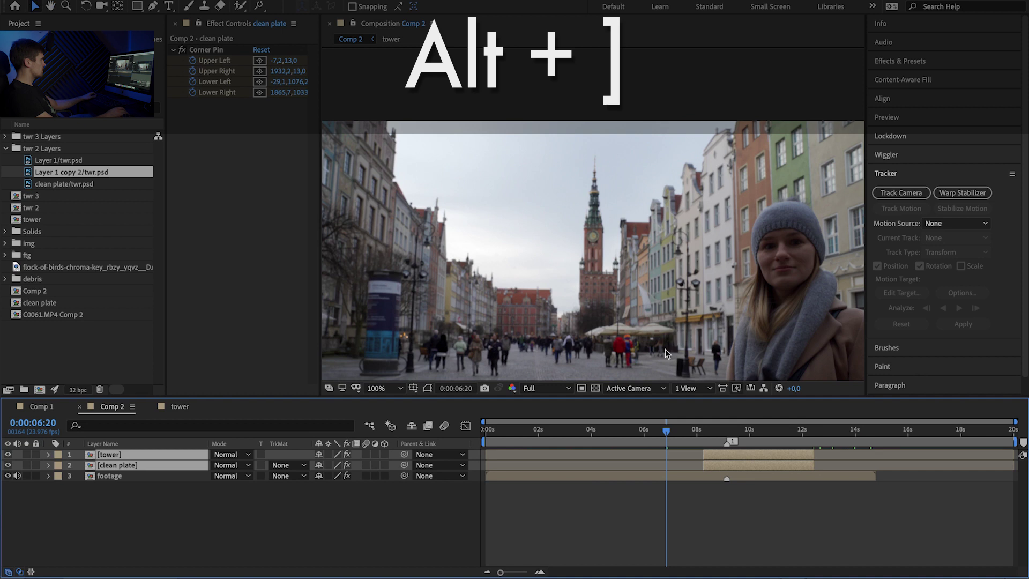
key("space")
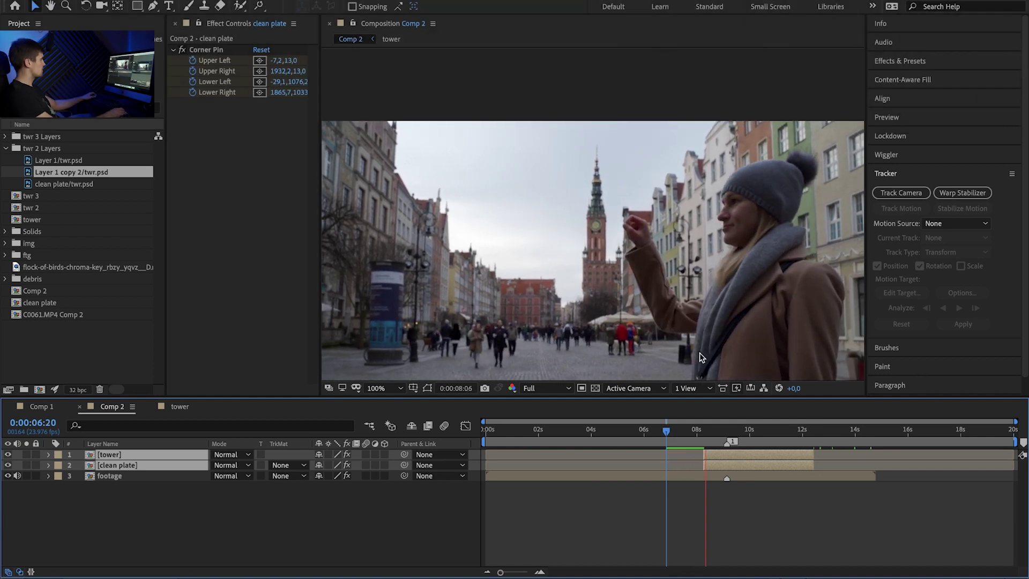
left_click(743, 429)
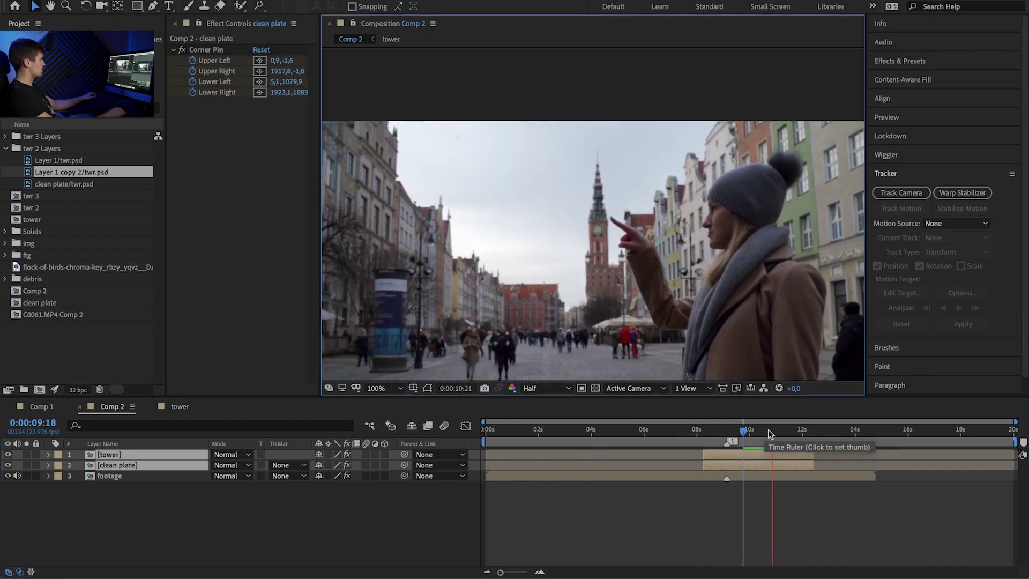
left_click(729, 430)
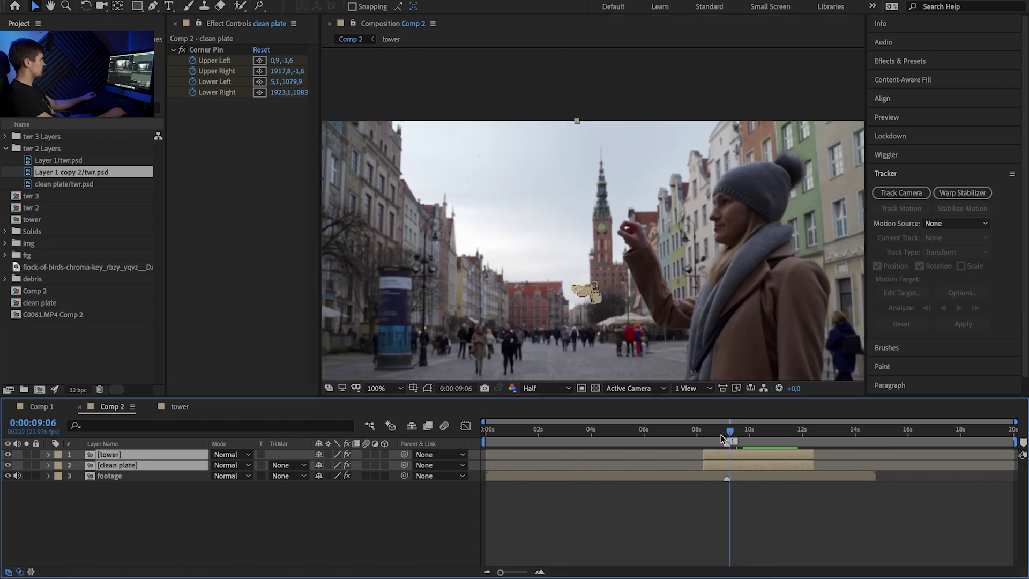
scroll(611, 250, "up", 1)
left_click_drag(721, 439, 760, 437)
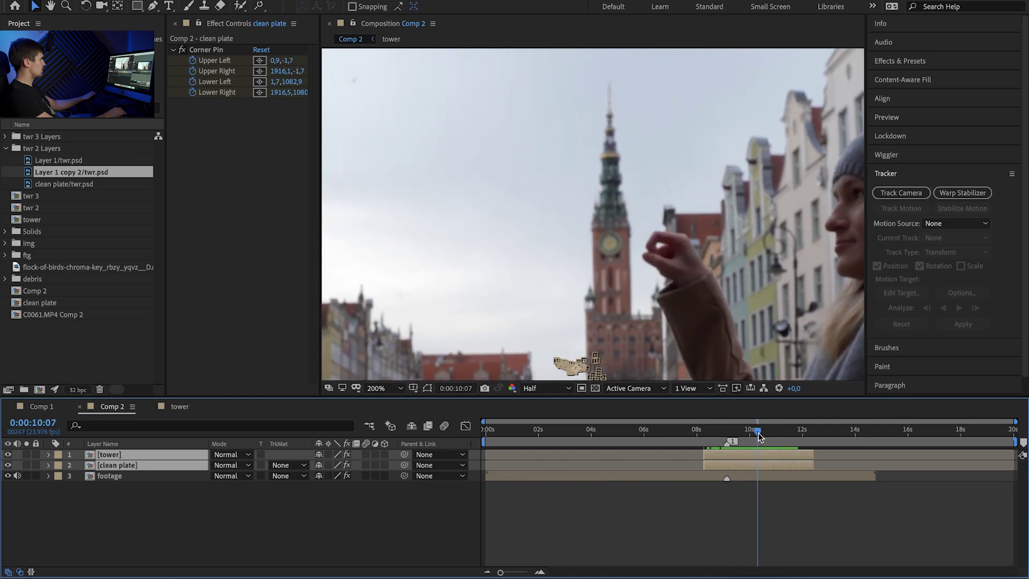
- Place six Puppet Position pins across the tower's base
key("ctrl+p")
left_click(749, 456)
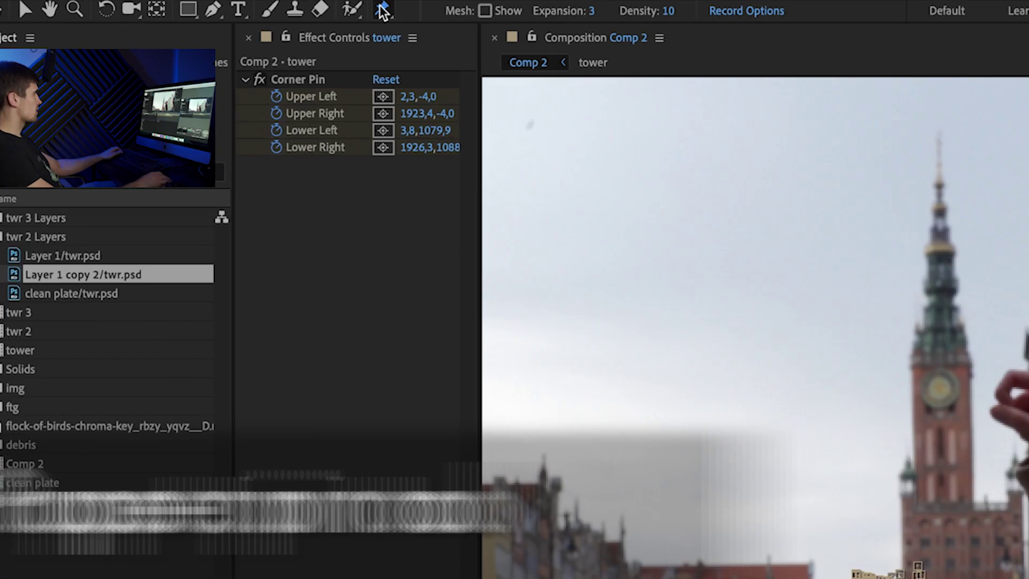
left_click(259, 5)
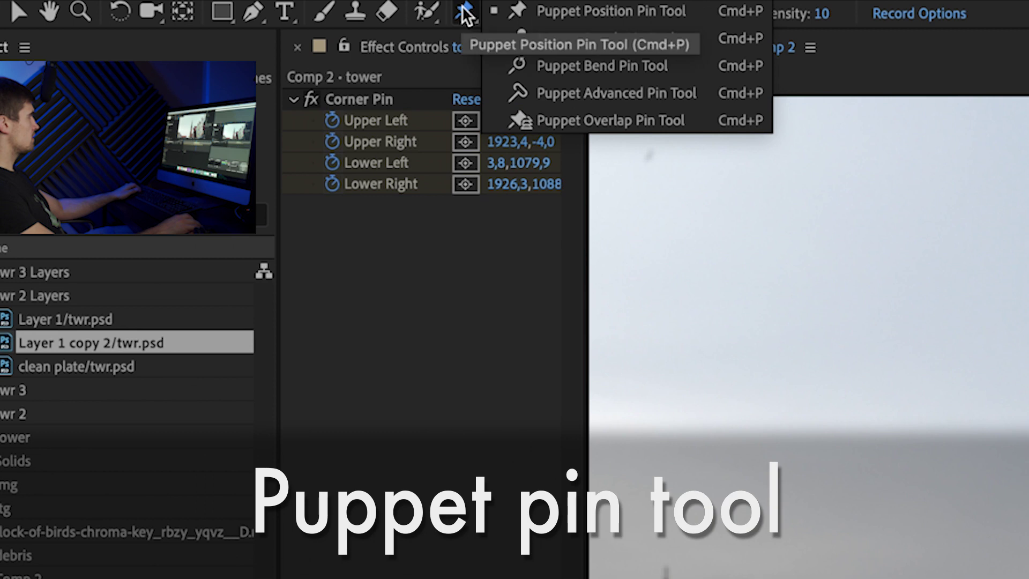
left_click(559, 10)
scroll(640, 307, "up", 1)
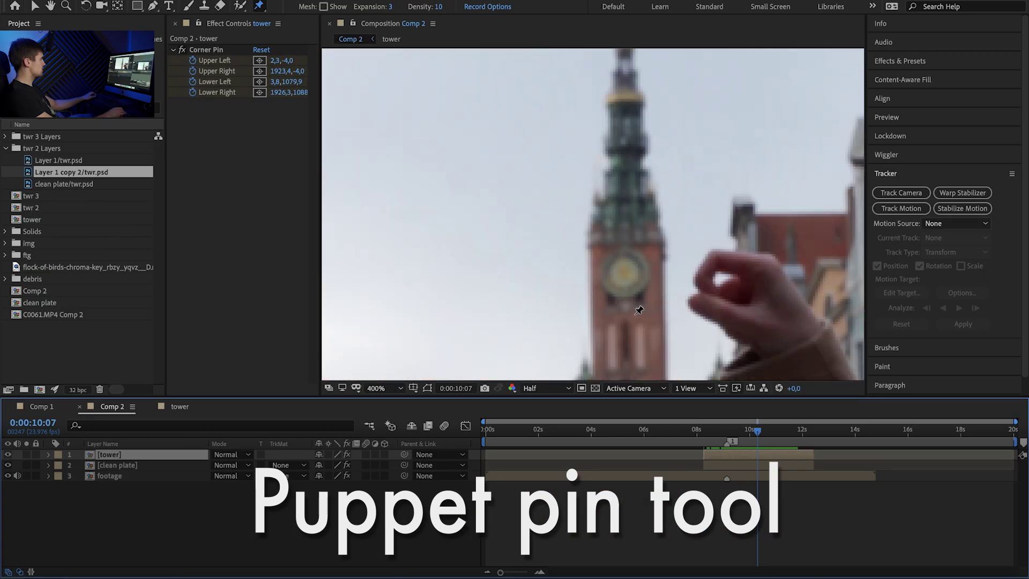
left_click(577, 282)
left_click(594, 283)
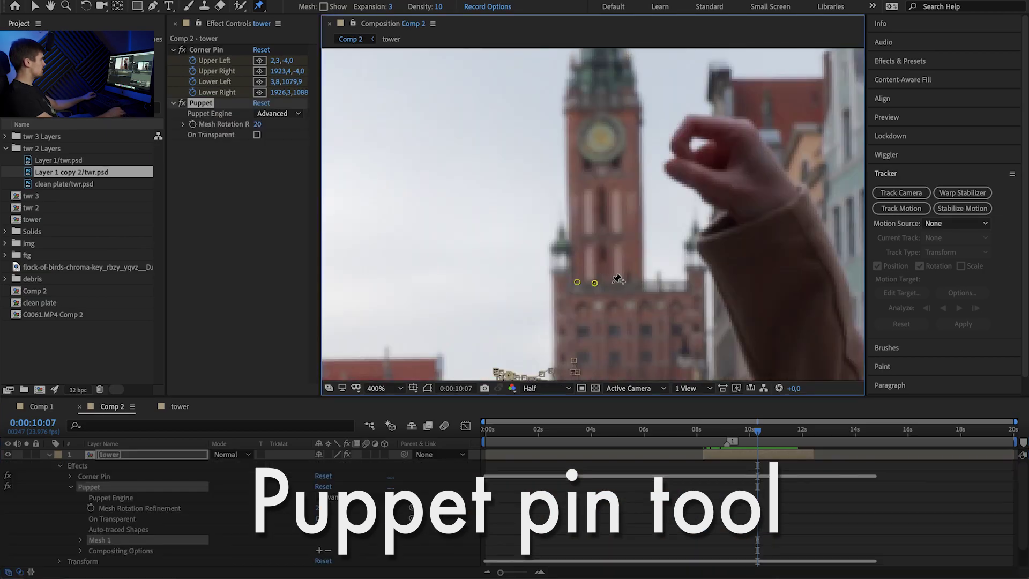
left_click(613, 283)
left_click(636, 284)
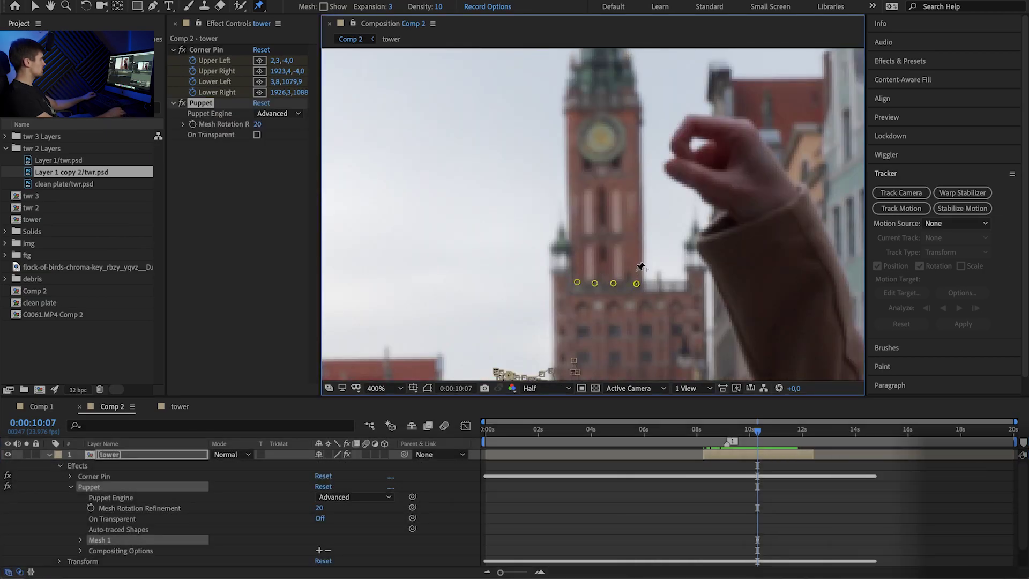
left_click(629, 266)
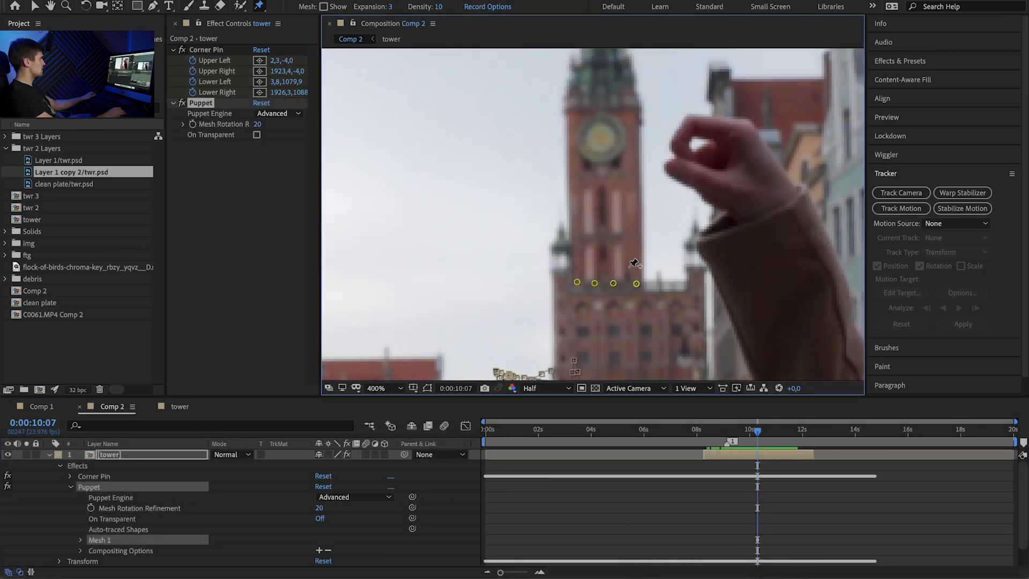
left_click(588, 266)
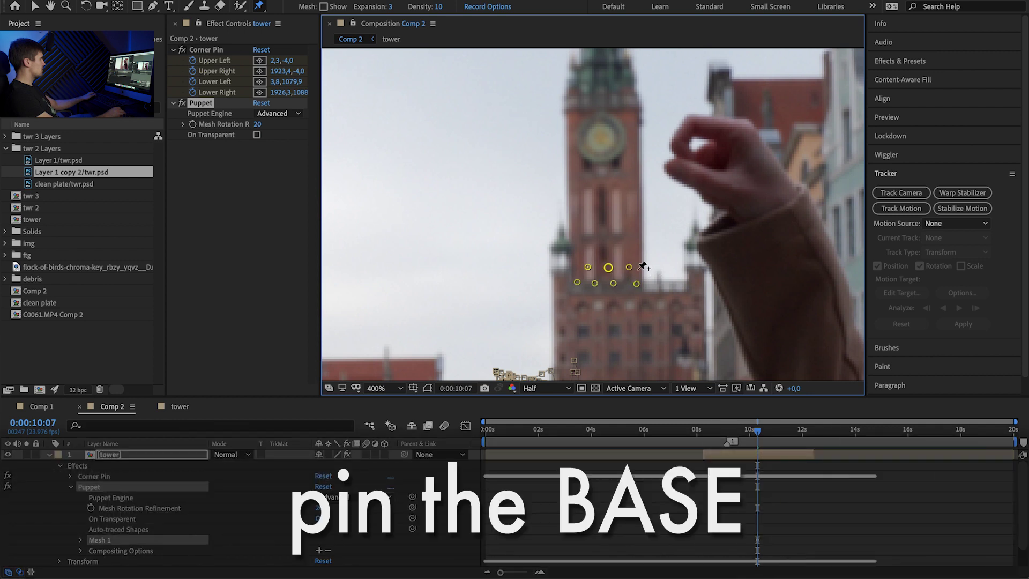
- Add three Puppet Bend pins up the tower toward the spire
left_click(259, 6)
left_click(337, 33)
left_click_drag(664, 149, 686, 246)
left_click(629, 332)
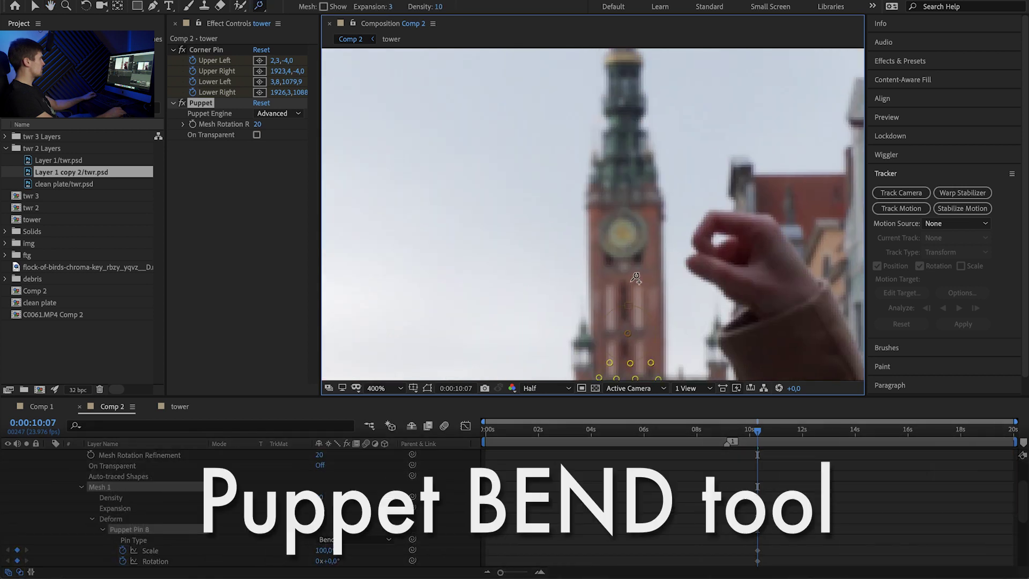
left_click(629, 266)
scroll(638, 252, "up", 3)
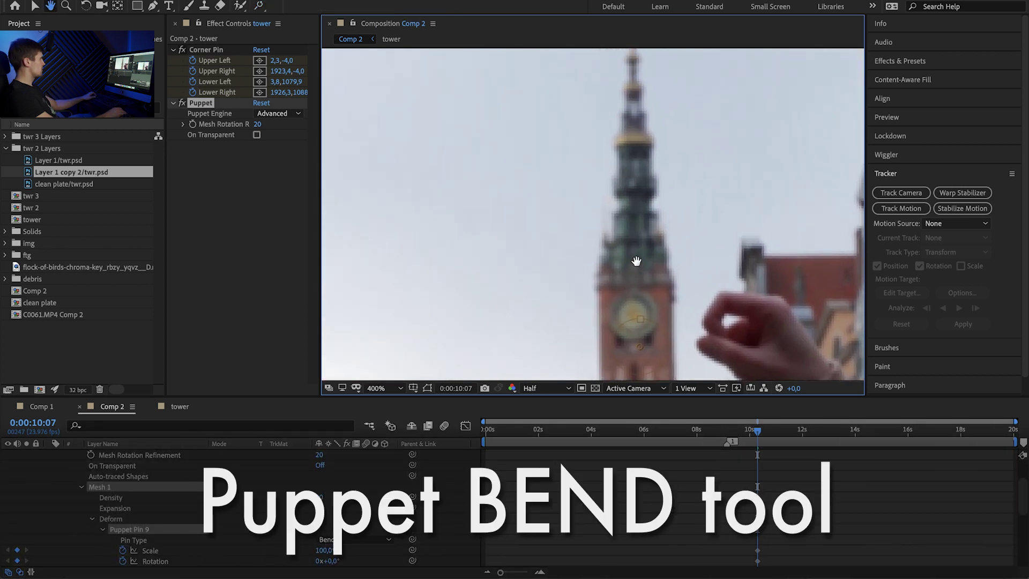
left_click(639, 171)
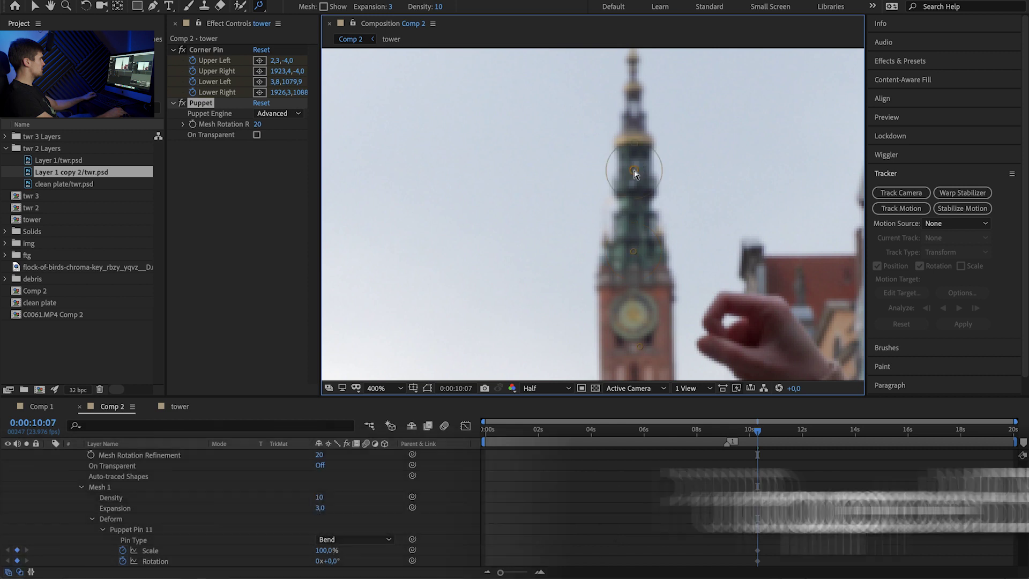
scroll(699, 137, "up", 3)
scroll(716, 258, "down", 2)
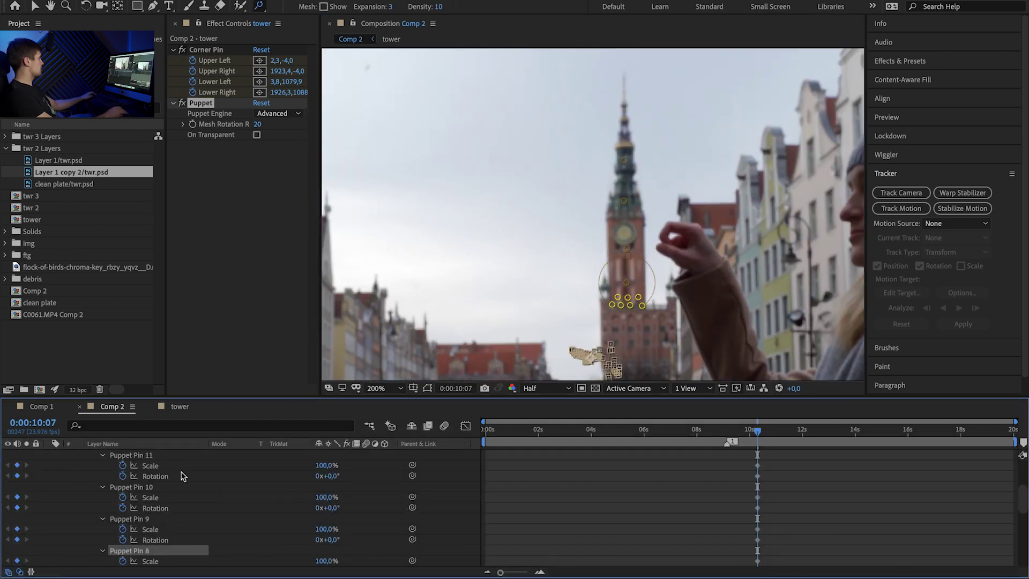
- Link each upper bend pin's Rotation to the pin below, then scrub Pin 8 to test the chain
scroll(225, 511, "down", 1)
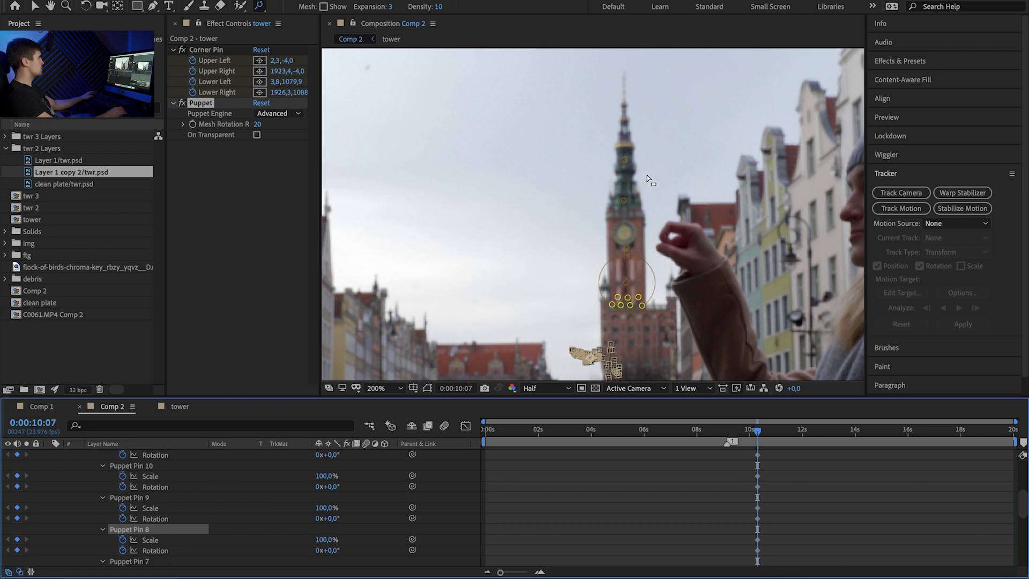
scroll(412, 488, "up", 2)
left_click_drag(412, 485, 213, 520)
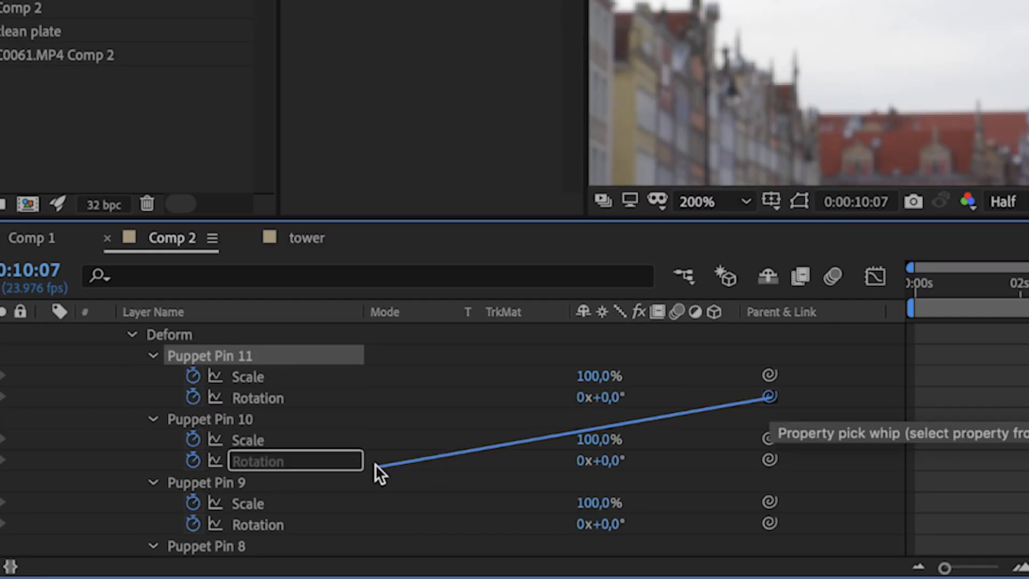
left_click_drag(374, 464, 343, 461)
key("Escape")
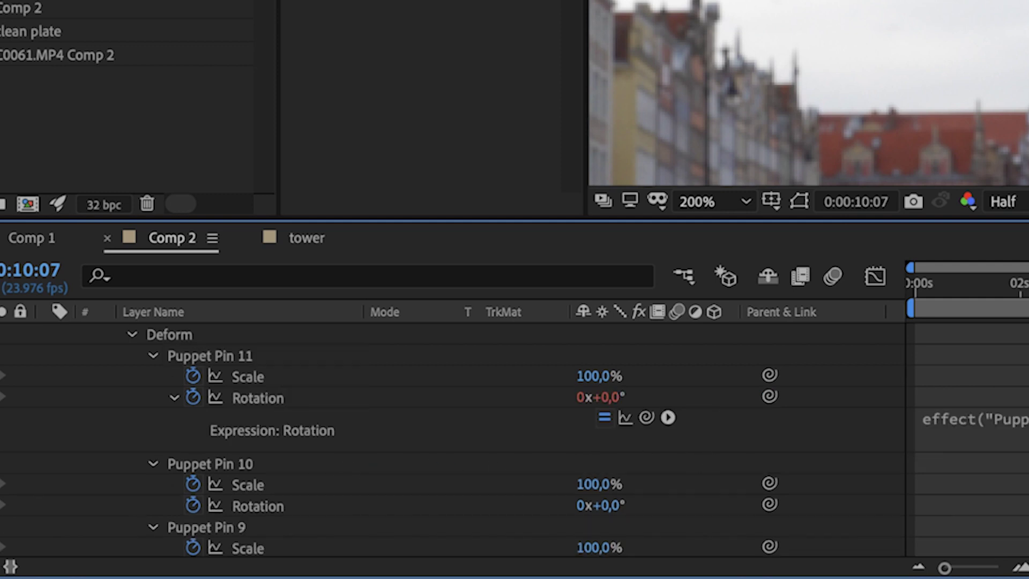
scroll(725, 436, "down", 4)
left_click_drag(770, 420, 257, 484)
left_click_drag(769, 485, 280, 523)
left_click(160, 551)
mouse_move(328, 552)
left_mouse_down()
mouse_move(334, 543)
mouse_move(303, 542)
mouse_move(338, 549)
left_mouse_up()
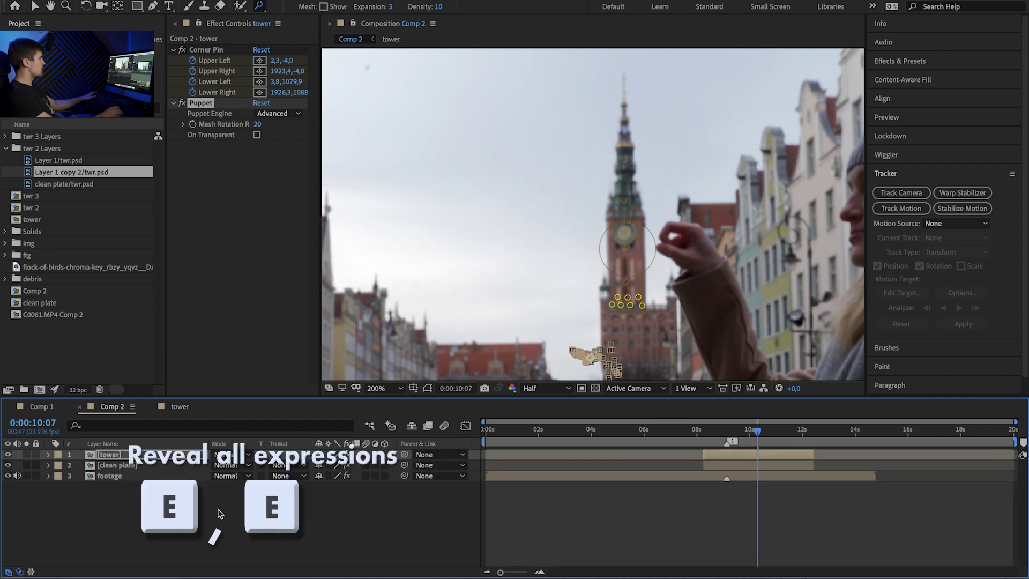
- Reveal the tower layer's expressions and copy the *1.5 multiplier from Pin 8's rotation expression
key("e")
key("e")
scroll(477, 515, "down", 3)
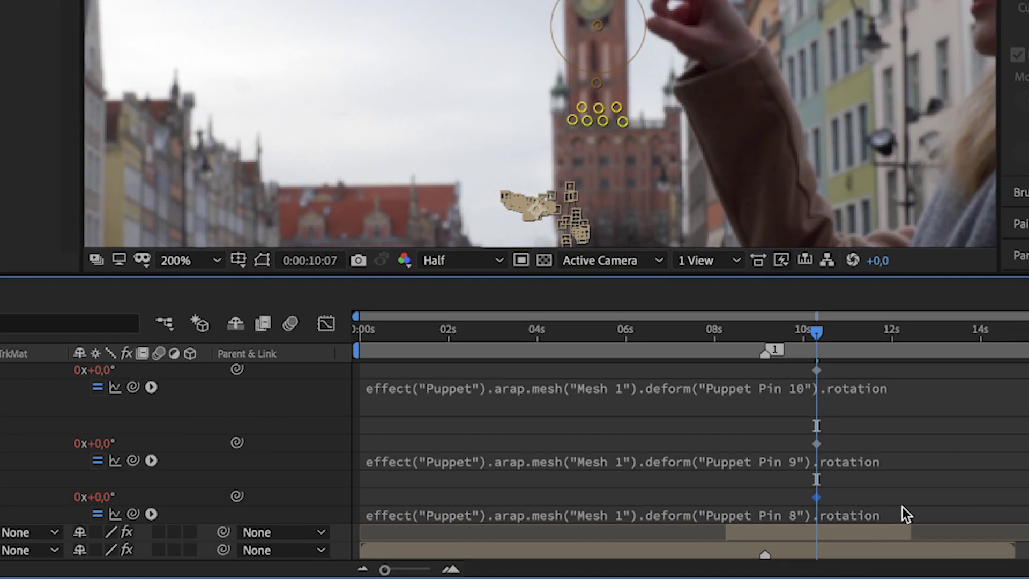
left_click(799, 533)
left_click(965, 509)
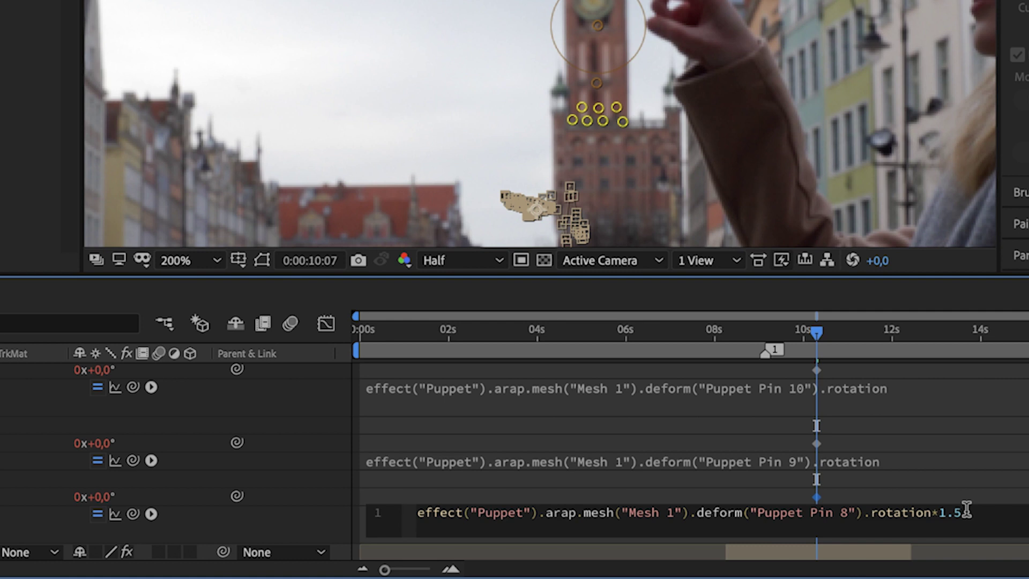
left_click_drag(980, 513, 930, 511)
key("super+c")
- Append *1.5 to the remaining two pin rotation expressions
left_click(961, 471)
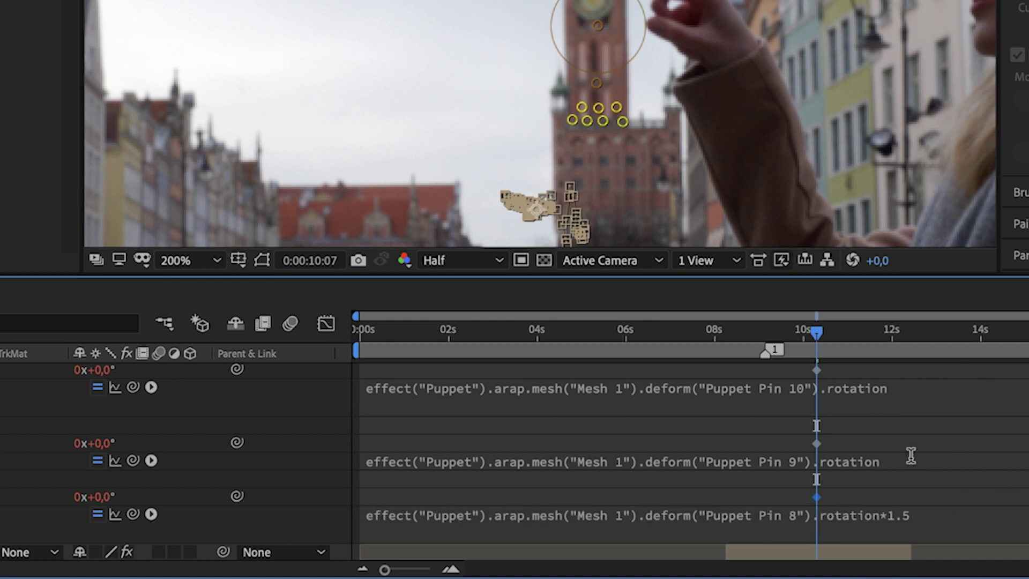
left_click(911, 457)
left_click(995, 458)
key("super+v")
left_click(976, 428)
left_click(915, 394)
left_click(951, 391)
key("super+v")
left_click(264, 540)
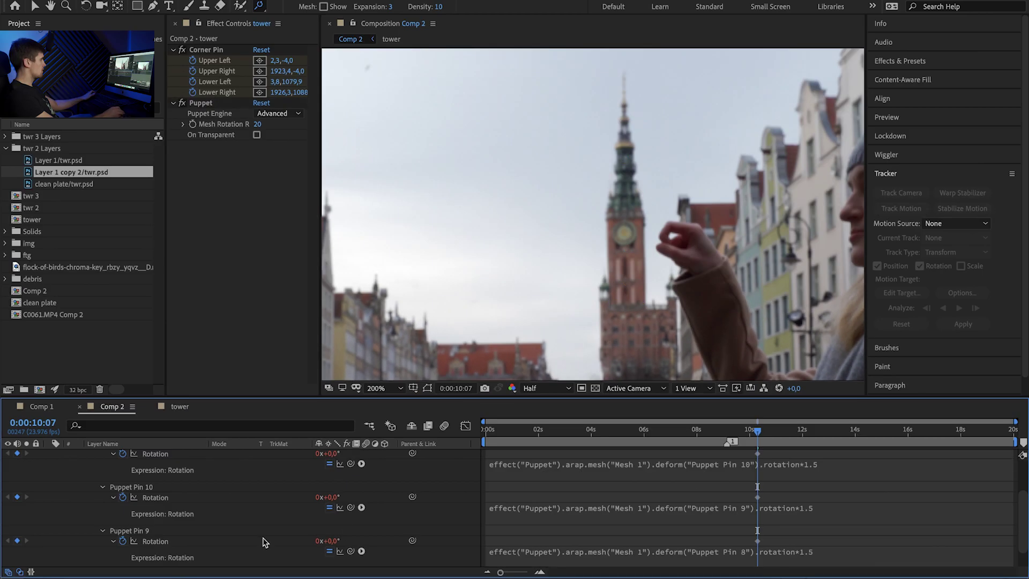
left_click(102, 529)
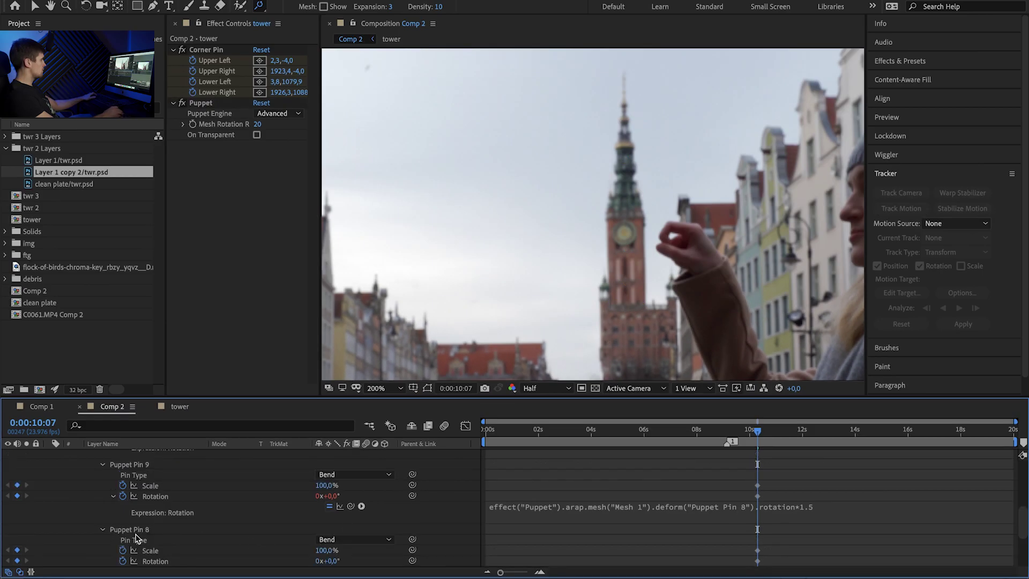
- Scrub Pin 8's Rotation to test the amplified bend, then select the tower layer
scroll(187, 538, "down", 2)
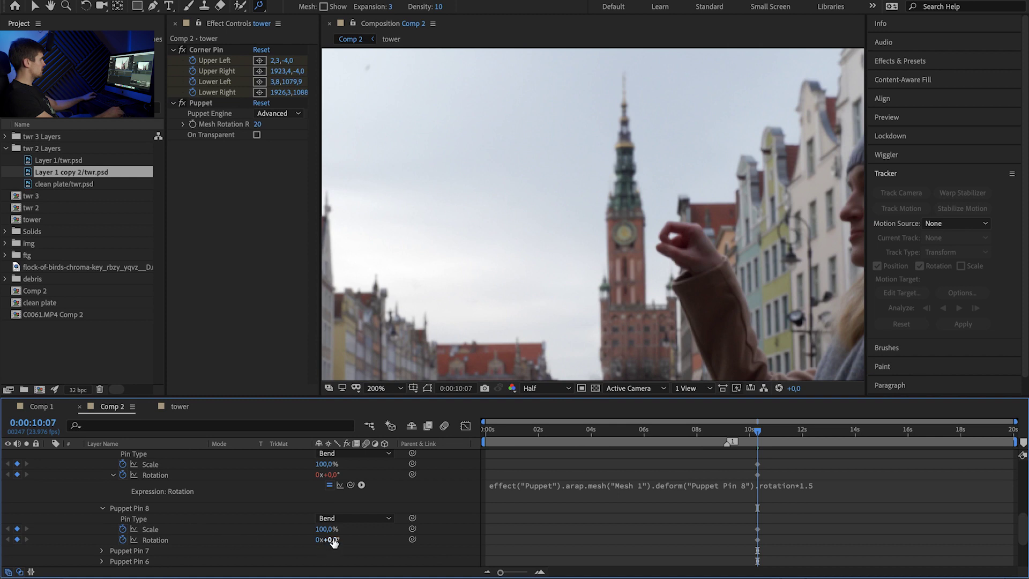
mouse_move(335, 539)
left_mouse_down()
mouse_move(315, 539)
mouse_move(342, 539)
mouse_move(326, 539)
left_mouse_up()
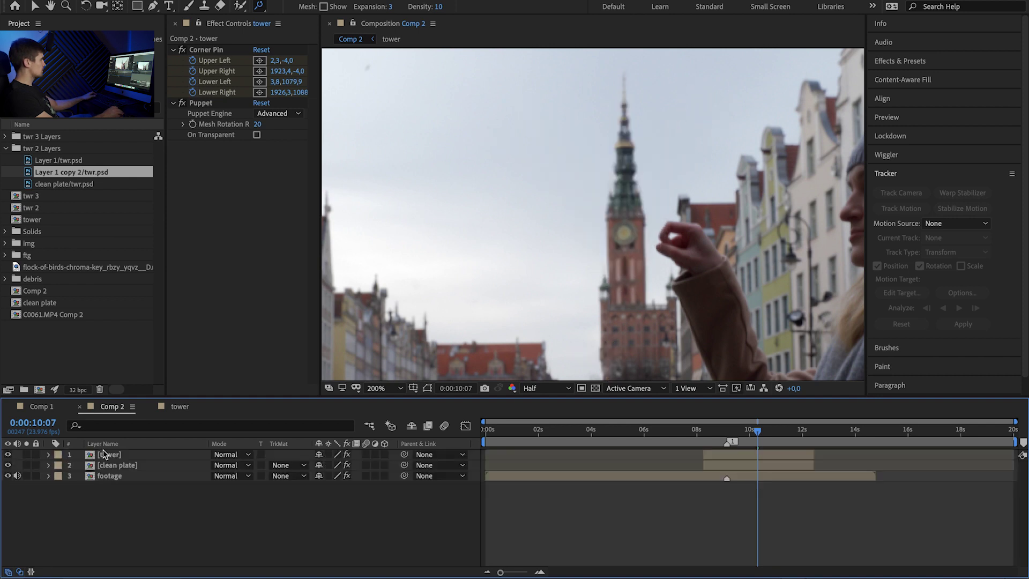
left_click(108, 456)
- Expand Puppet Pin 8 and, at the flick, rotate it about -18° to bend the tower away
left_click(49, 454)
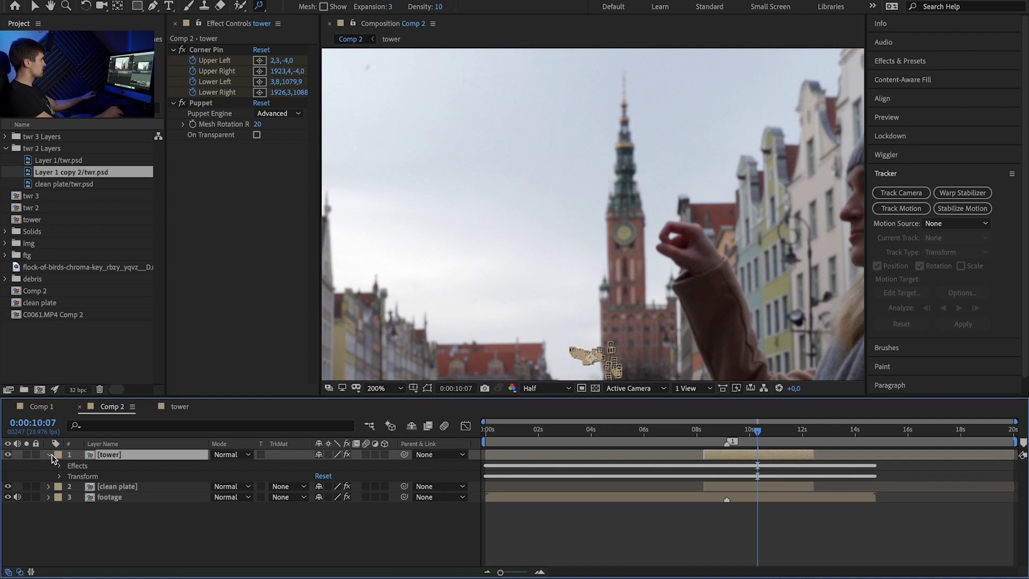
left_click(59, 475)
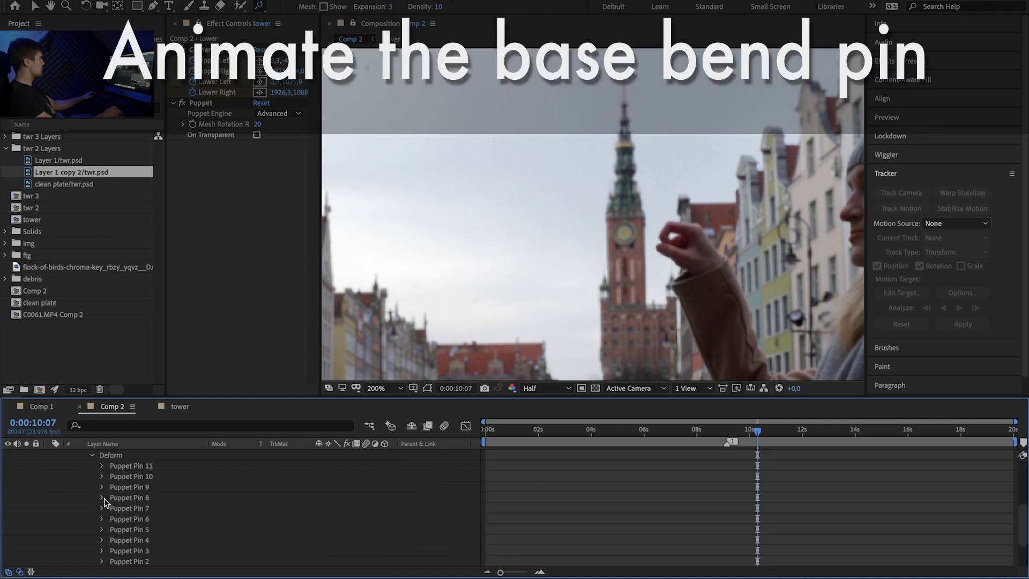
left_click(102, 498)
left_click(130, 498)
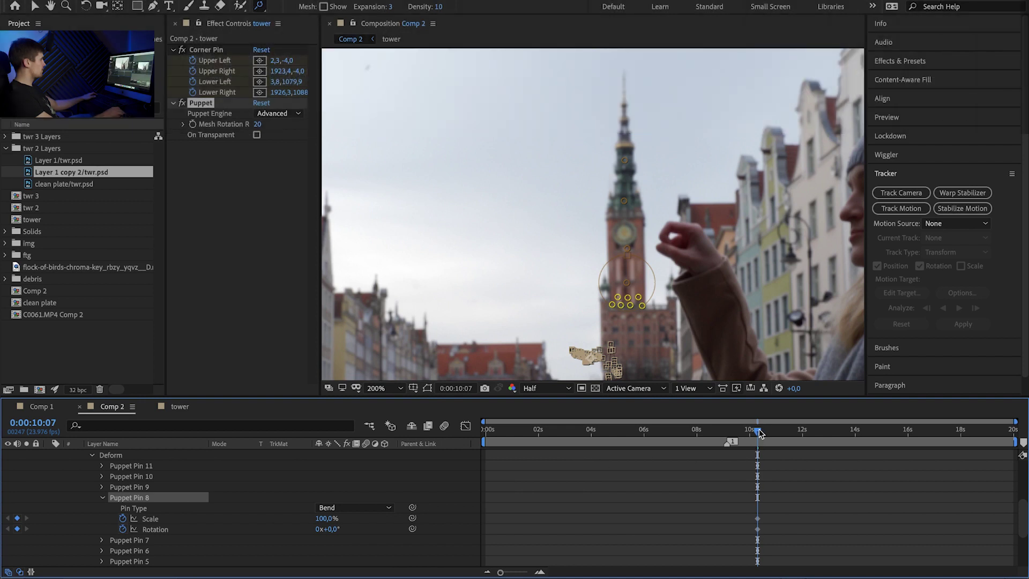
key("Page_Down")
key("Page_Down")
key("Page_Down")
key("Page_Down")
key("Page_Down")
key("Page_Down")
key("Page_Down")
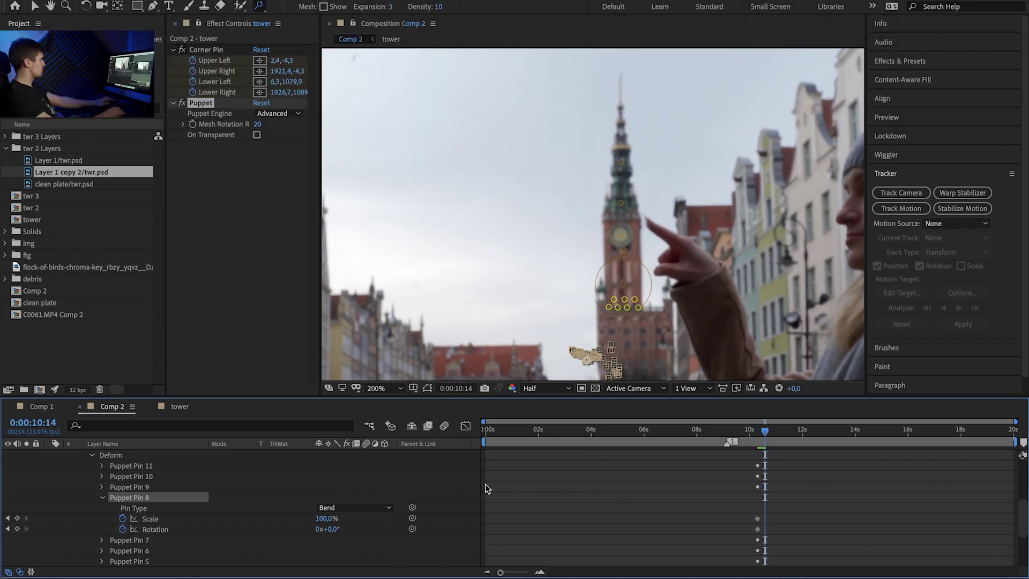
left_click_drag(331, 532, 317, 529)
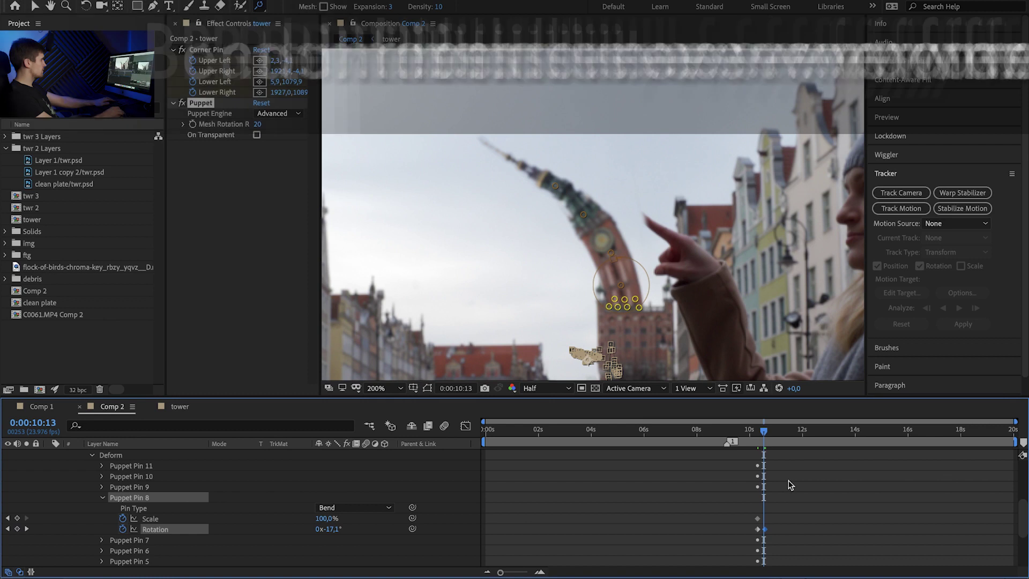
- Step forward and key Pin 8 rebound rotations of 10° and then -5°
key("Page_Down")
key("Page_Down")
key("Page_Down")
key("Page_Down")
key("Page_Down")
key("Page_Down")
left_click(345, 529)
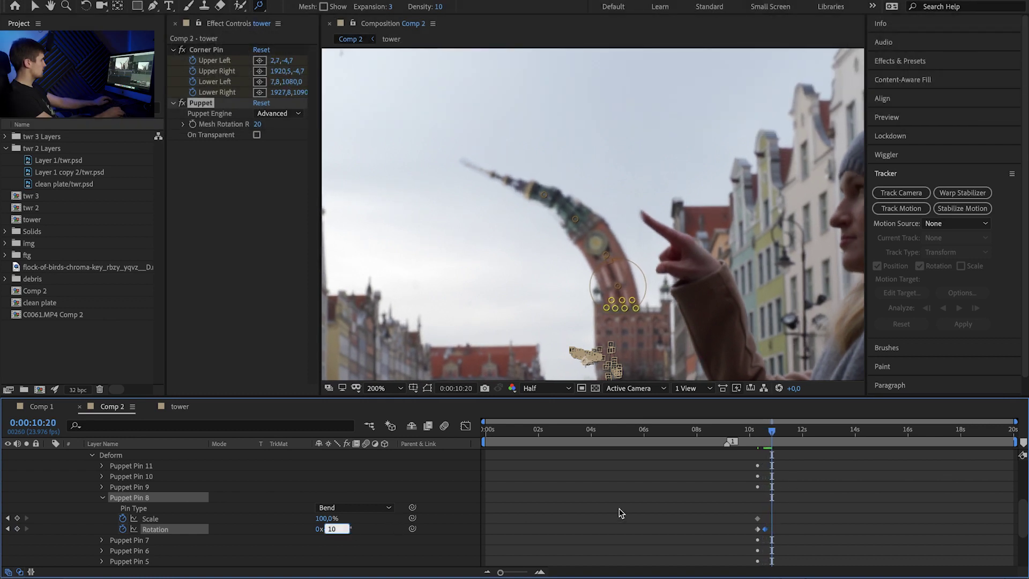
key("Return")
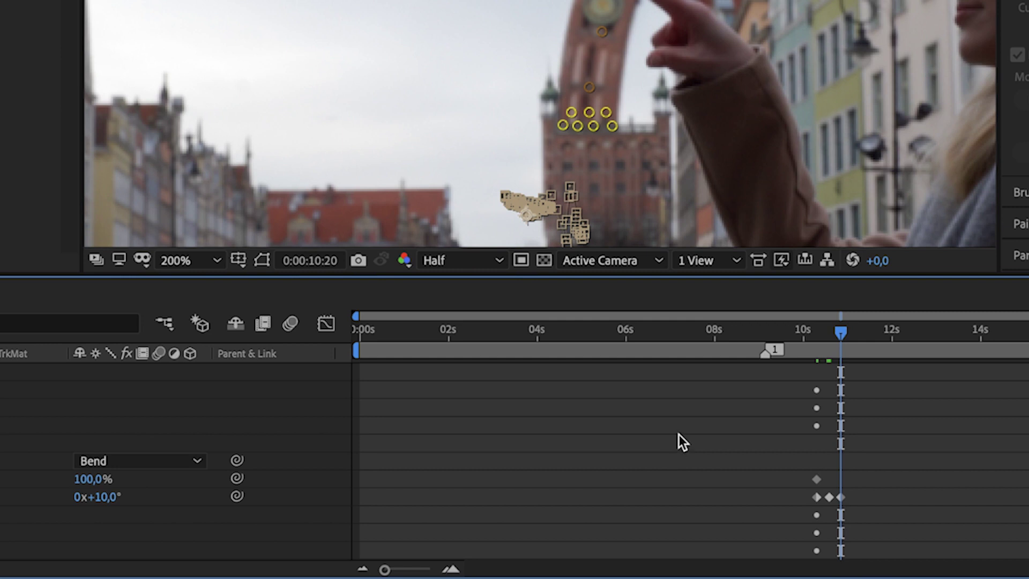
key("space")
key("space")
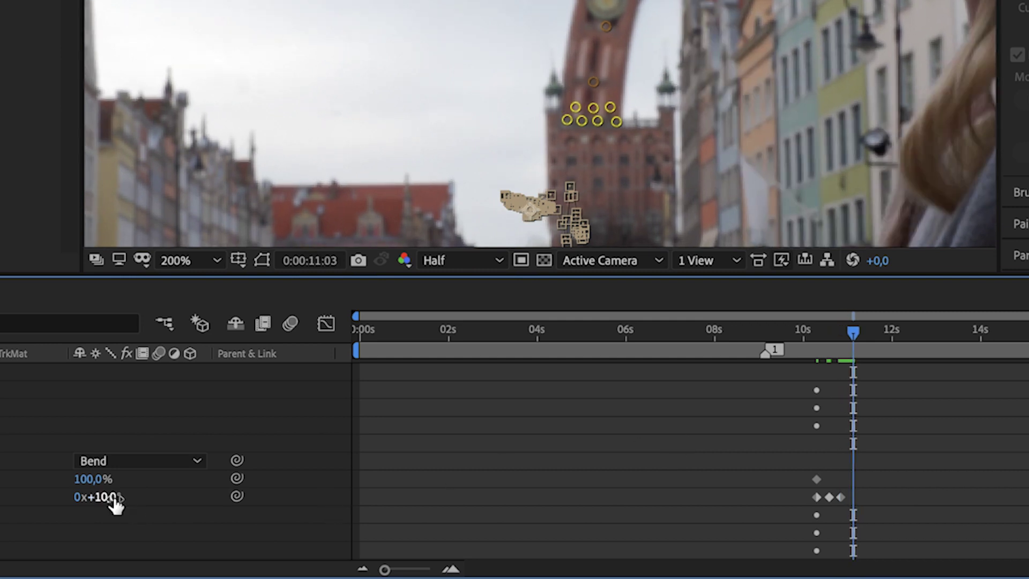
left_click(114, 497)
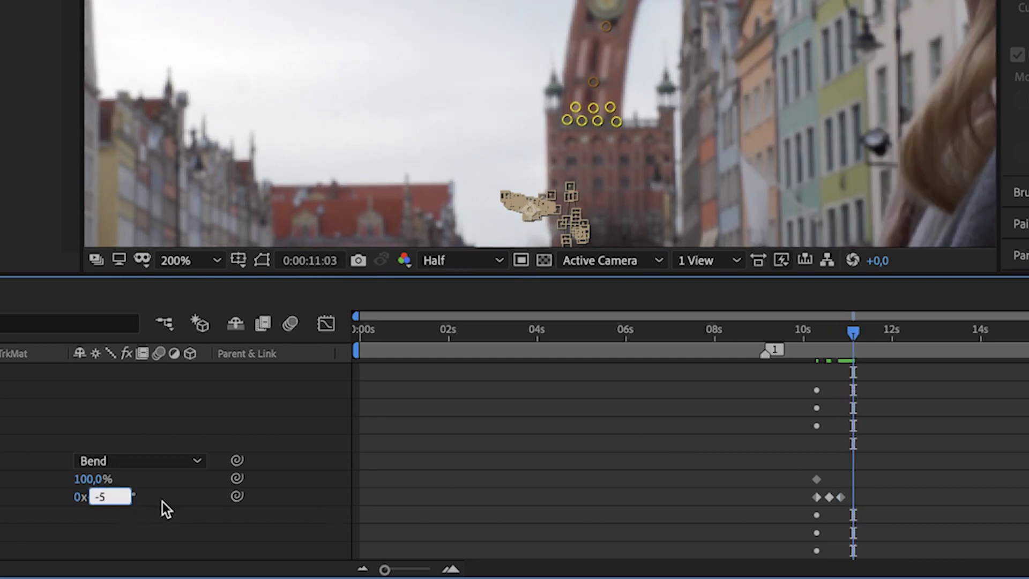
type("-5")
key("Return")
- Add a small 2° swing, then settle Pin 8's rotation back to 0°
key("space")
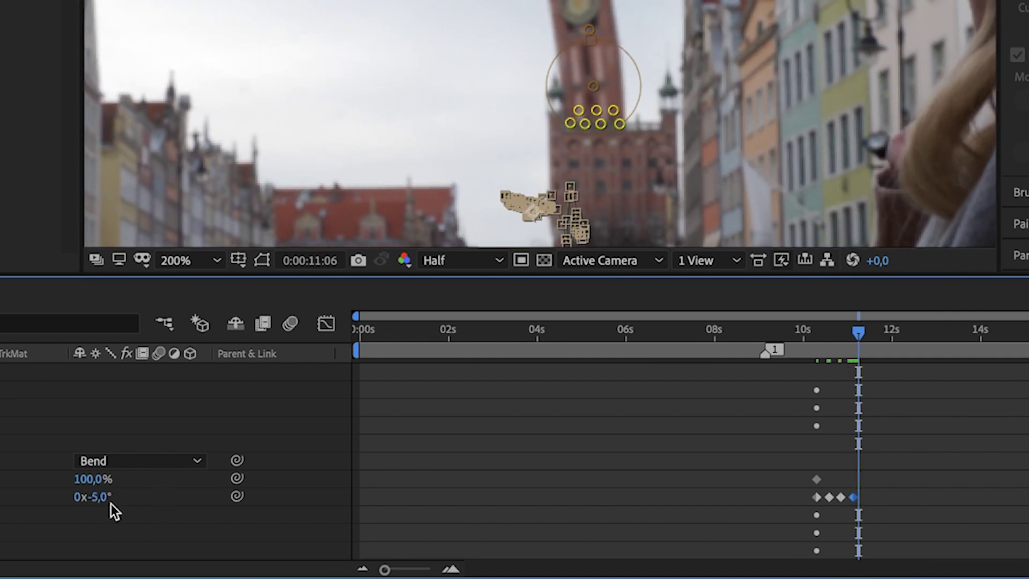
left_click(107, 498)
type("2")
key("Return")
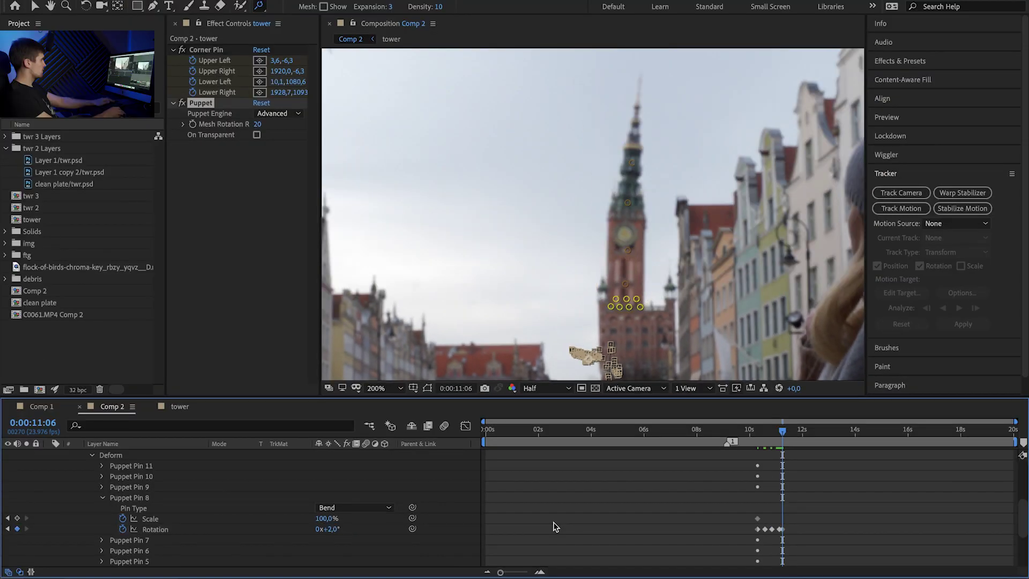
key("Page_Down")
key("Page_Down")
key("Page_Down")
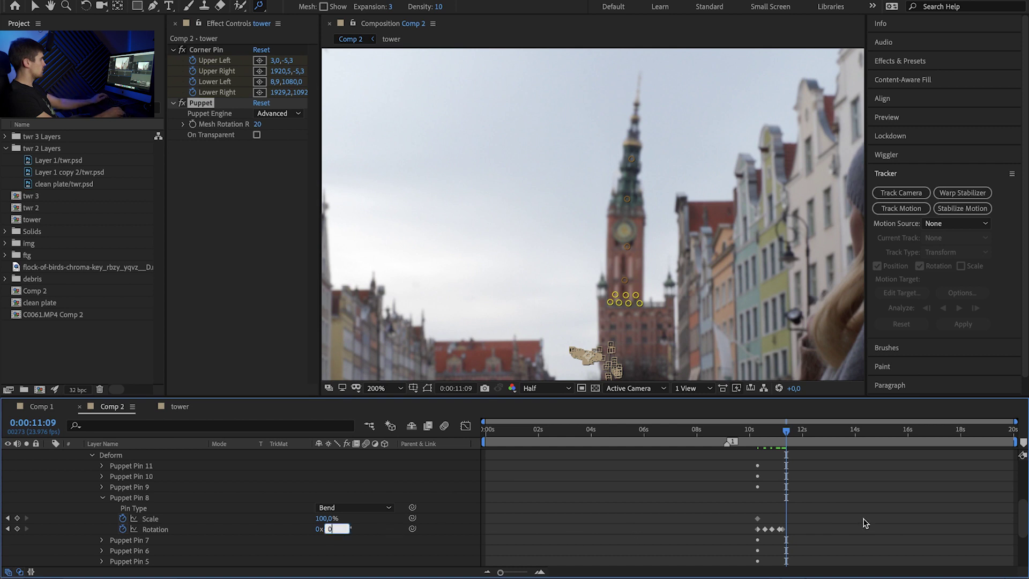
key("Return")
scroll(865, 523, "up", 3)
- Ease out of Pin 8's first rotation keyframe and ease into the last, then preview the bend
left_click_drag(673, 510, 742, 535)
right_click(739, 530)
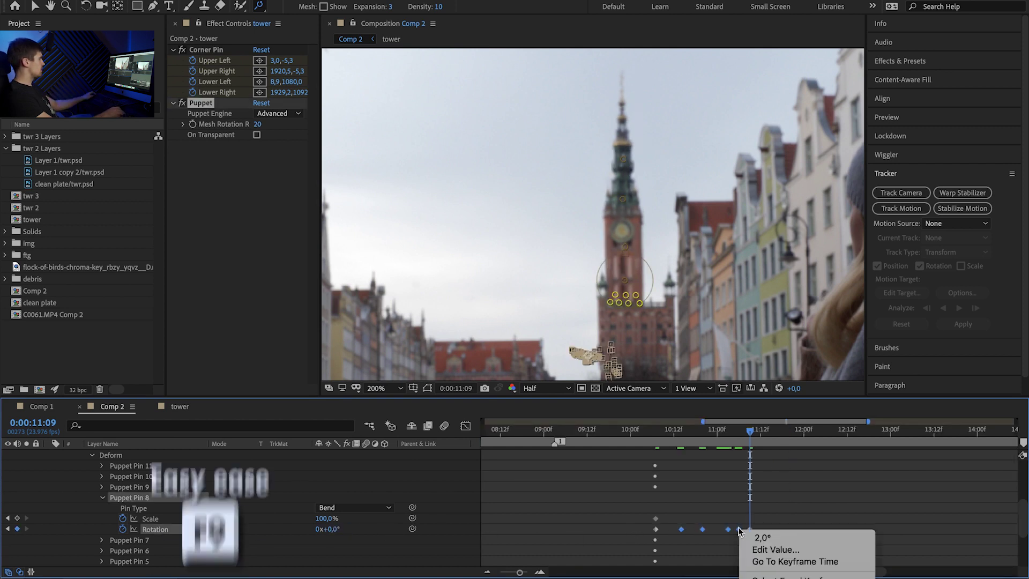
left_click(732, 512)
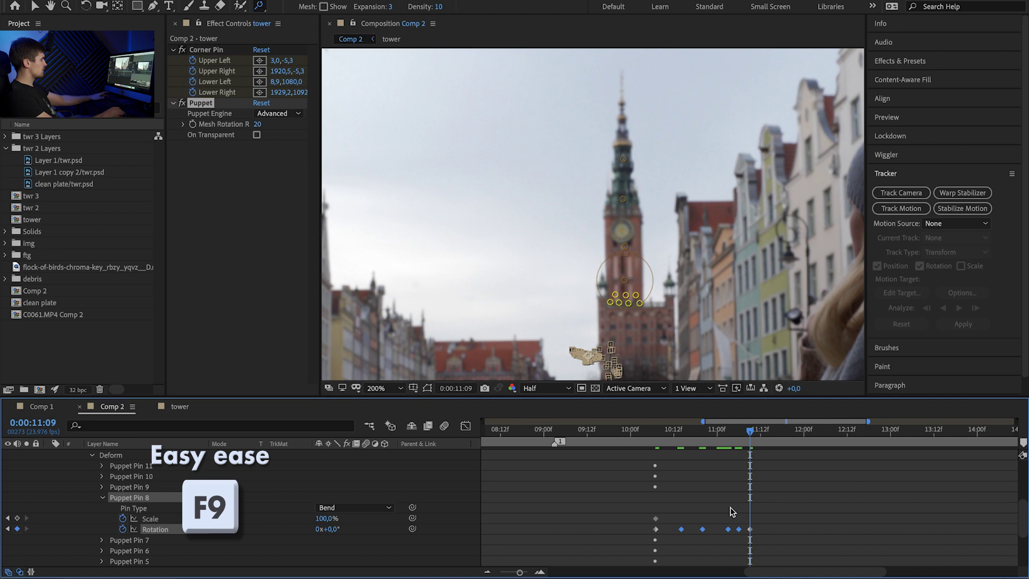
left_click(656, 529)
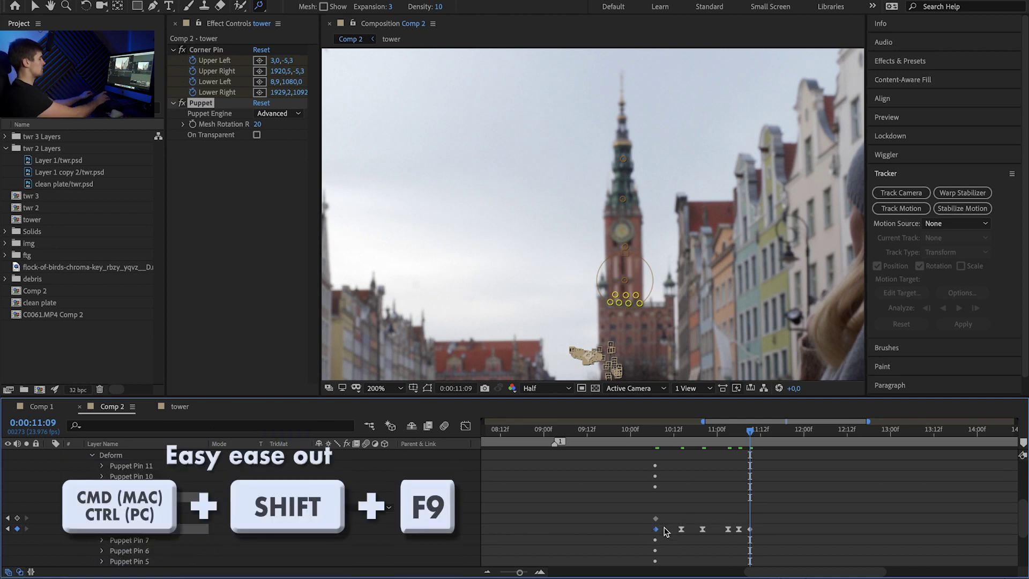
key("ctrl+shift+F9")
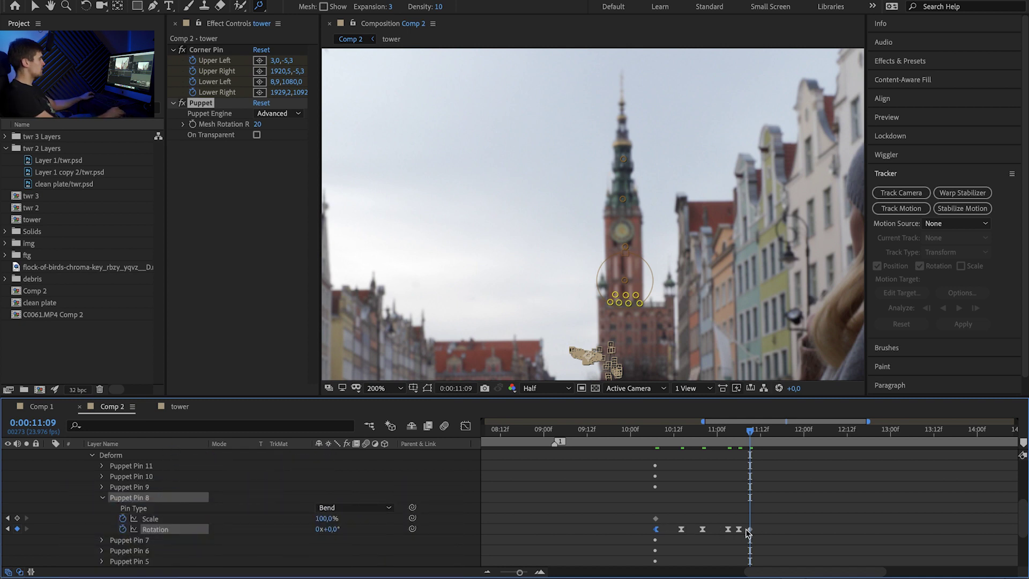
key("shift+F9")
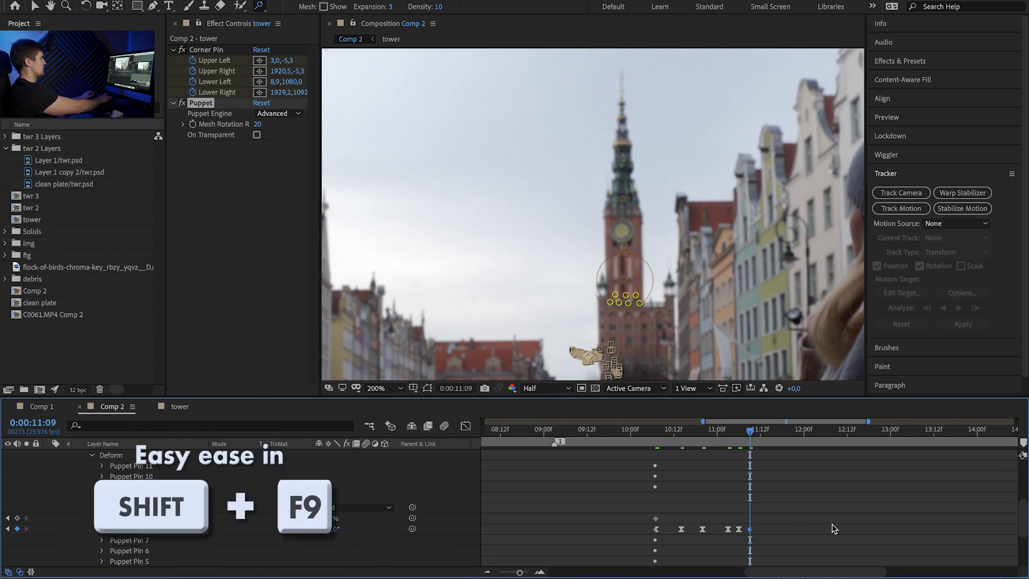
key("space")
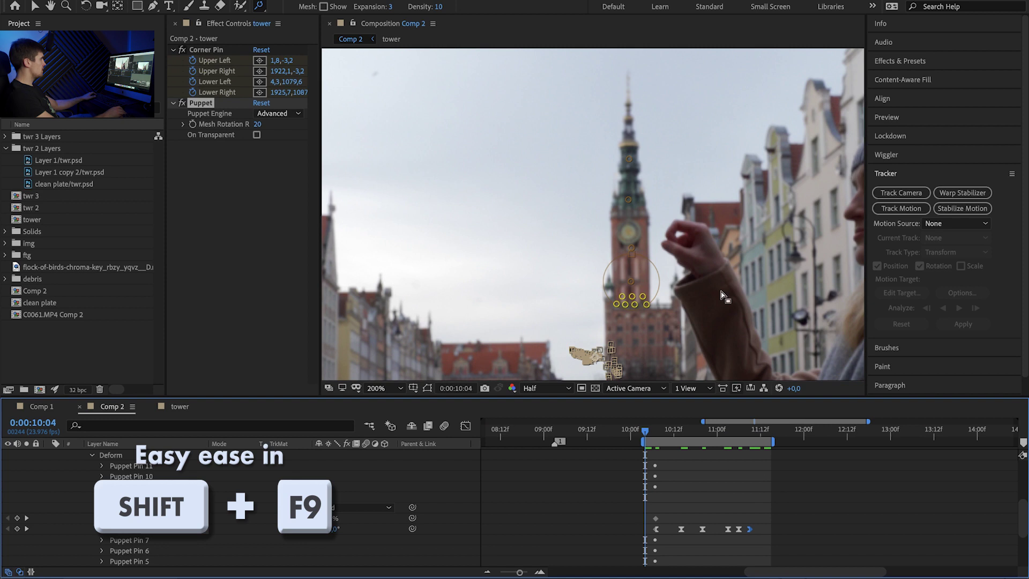
key("comma")
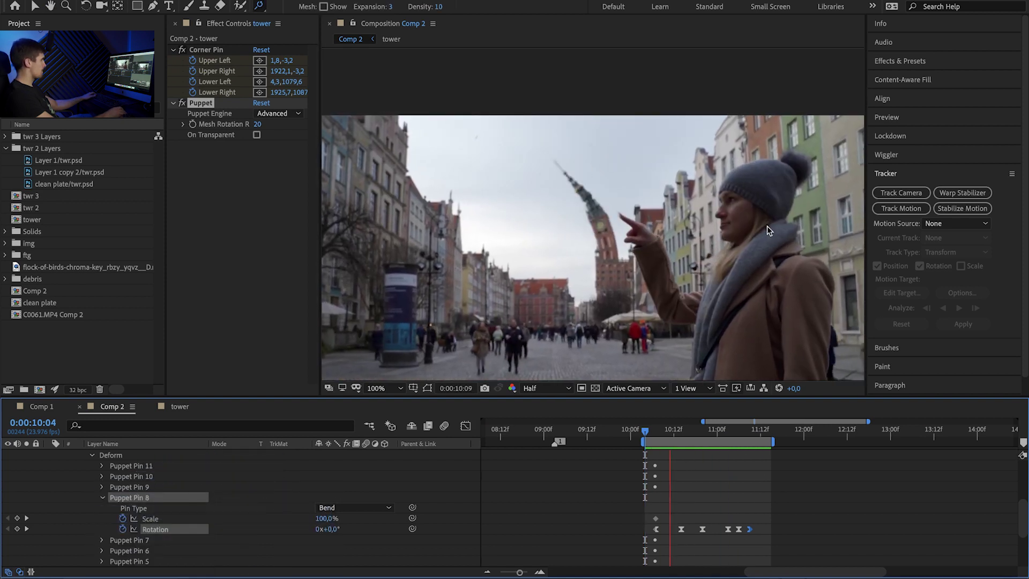
- Stretch all six Pin 8 rotation keyframes over a longer span, preview, and park at 10:22
key("space")
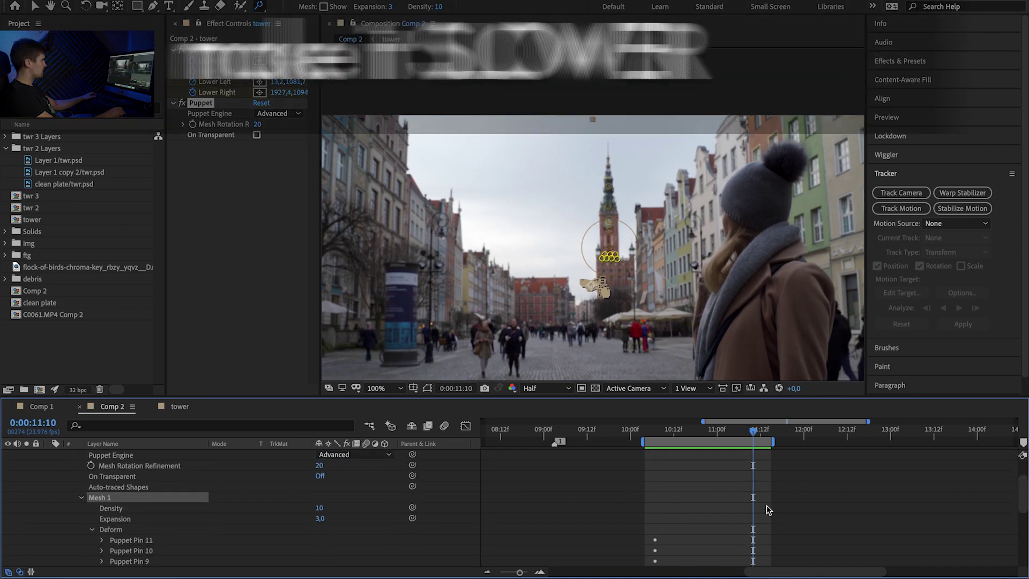
scroll(768, 509, "down", 5)
left_click_drag(680, 502, 759, 540)
left_click_drag(642, 520, 769, 524)
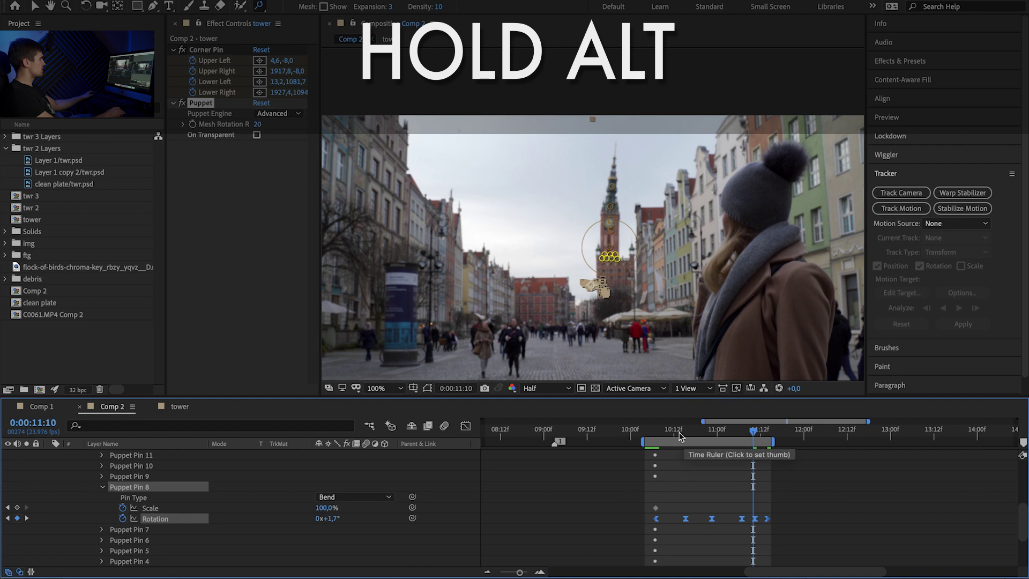
key("space")
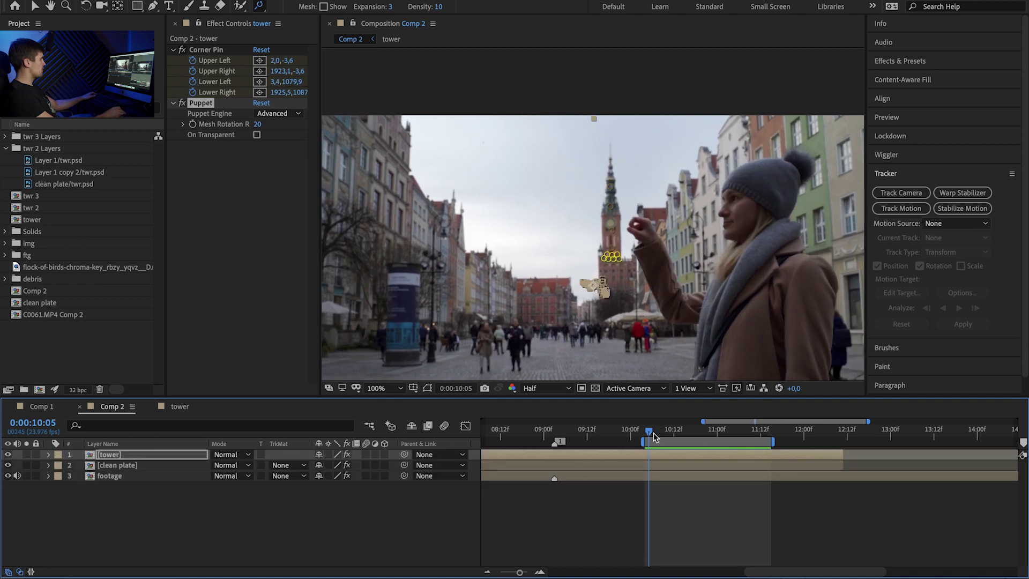
left_click_drag(653, 433, 710, 435)
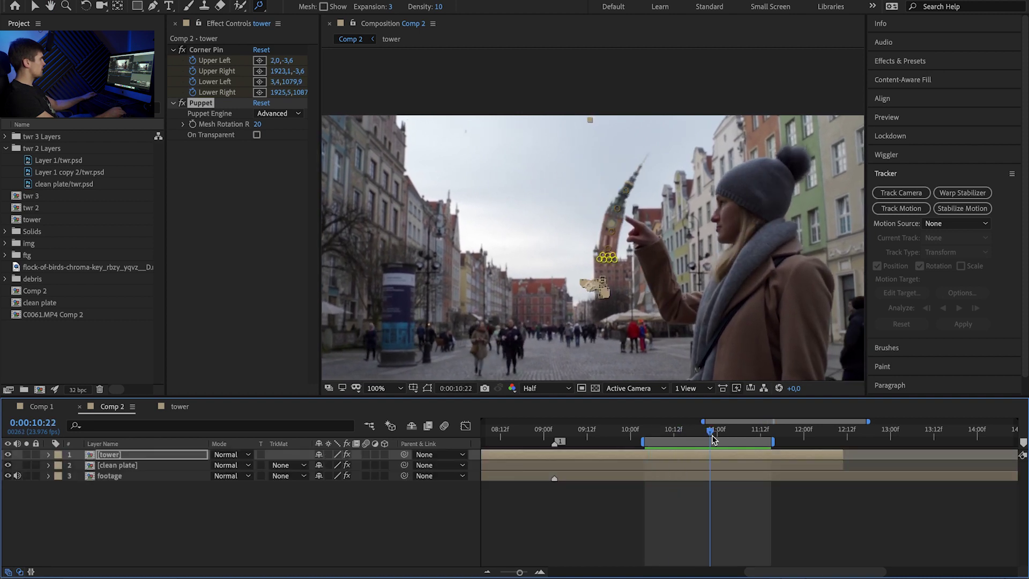
- Duplicate the footage layer, move the copy to the top and rename it 'finger'
scroll(635, 235, "up", 2)
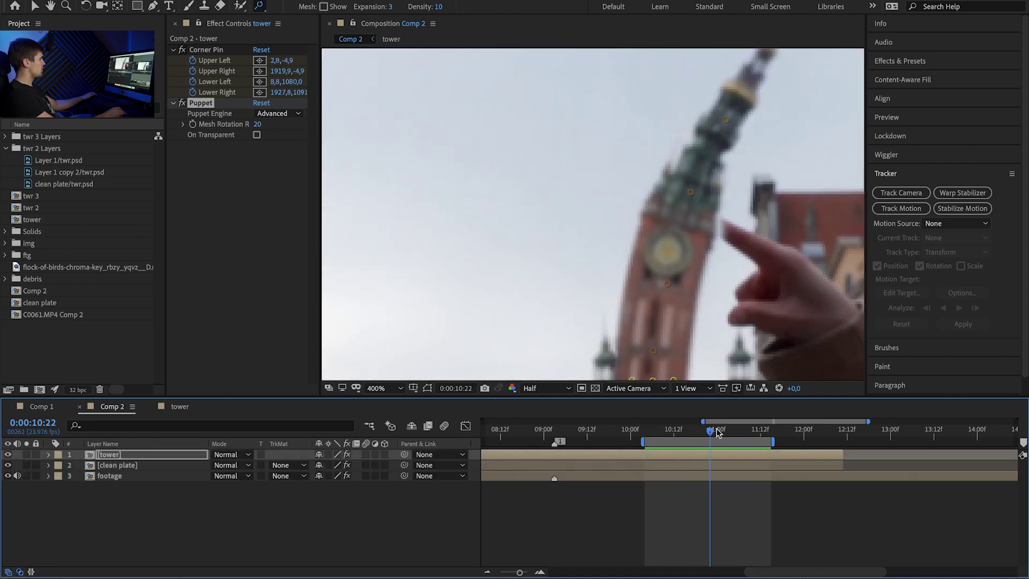
left_click(662, 477)
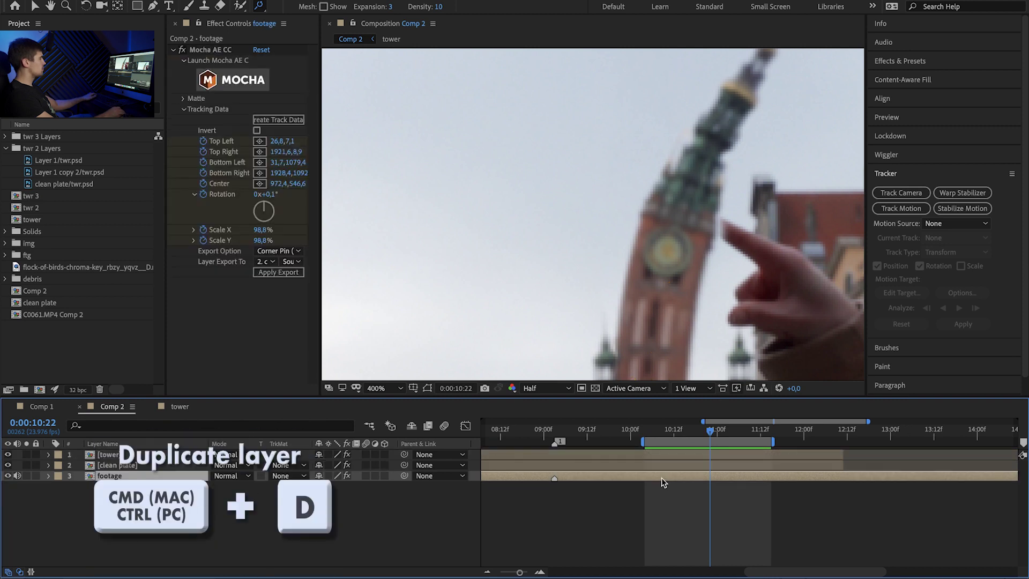
key("ctrl+d")
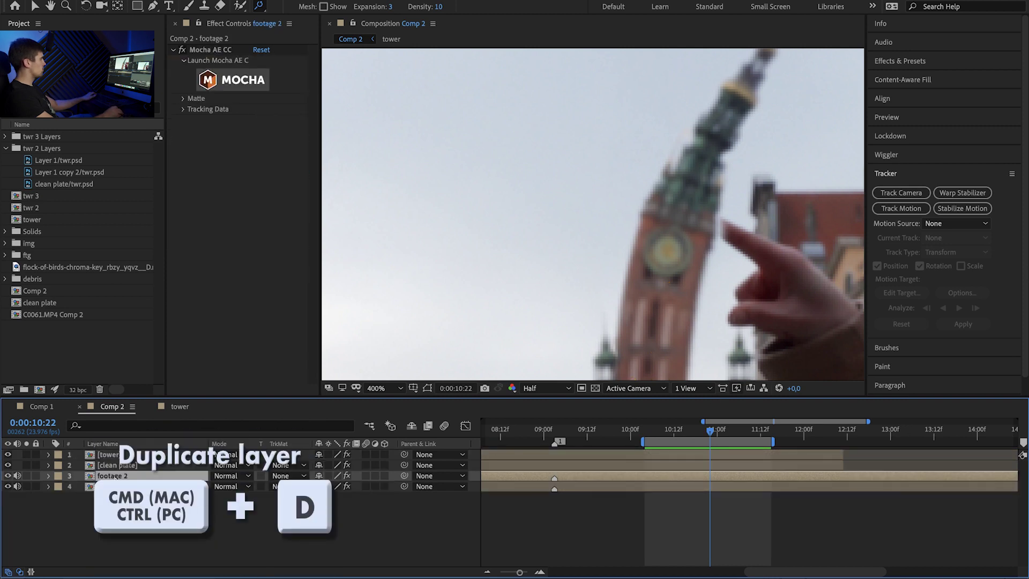
key("ctrl+shift+bracketright")
key("Return")
type("fin")
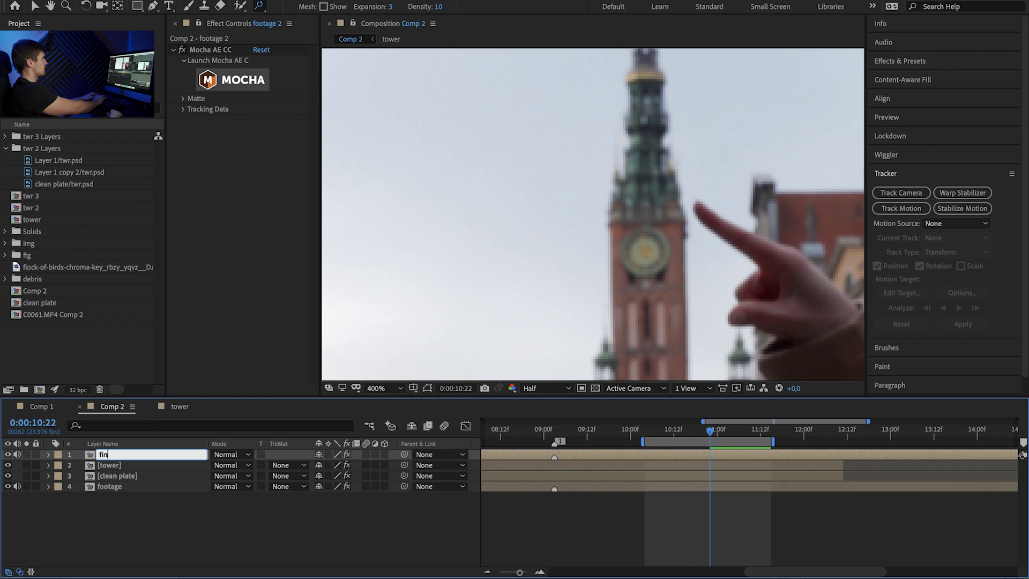
type("ger")
key("Return")
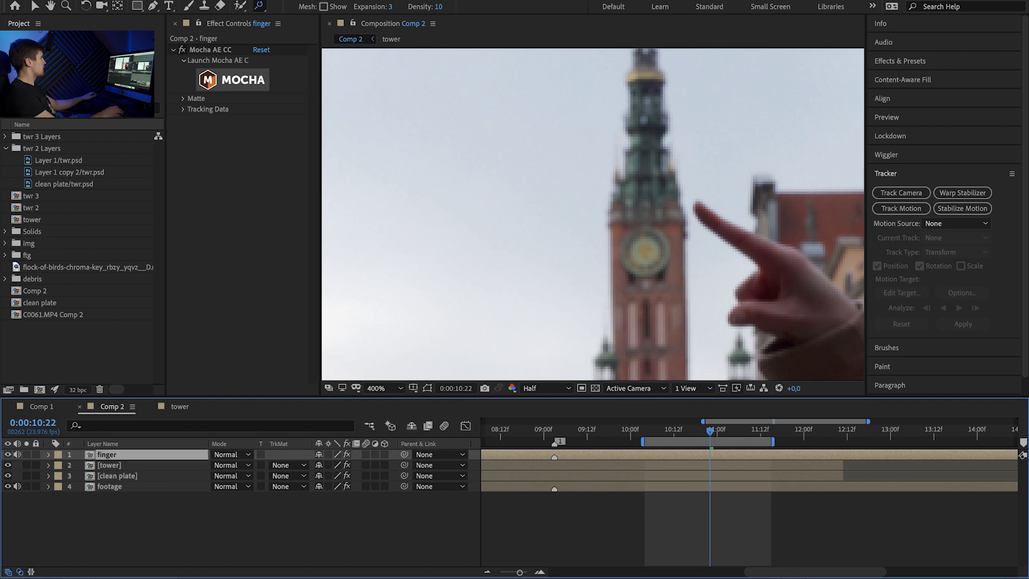
- Zoom onto the fingertip, set preview resolution to Full, and place the first Pen mask point
left_click(153, 8)
scroll(724, 218, "up", 1)
key("space")
left_click_drag(751, 240, 482, 166)
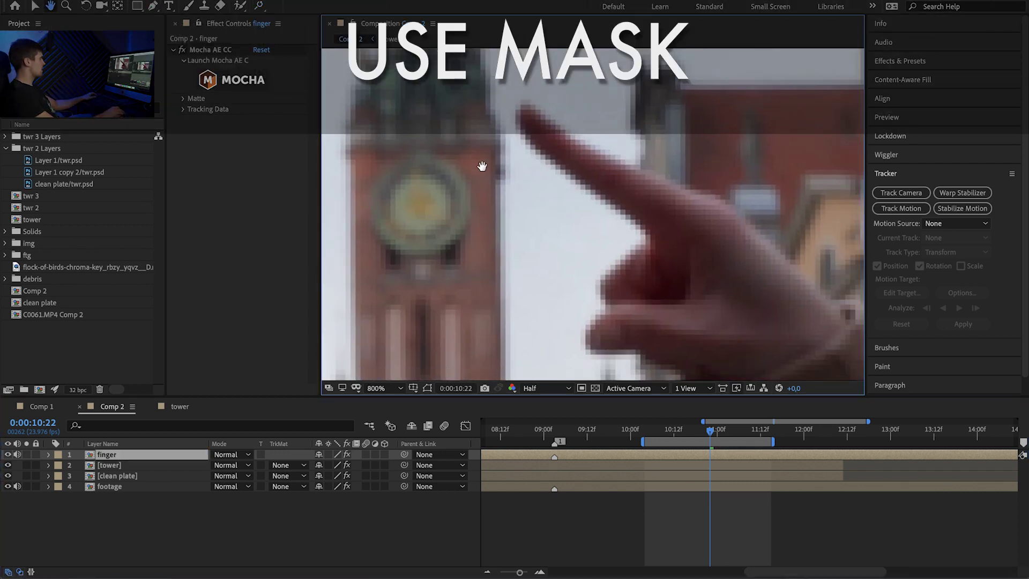
key("g")
left_click(546, 388)
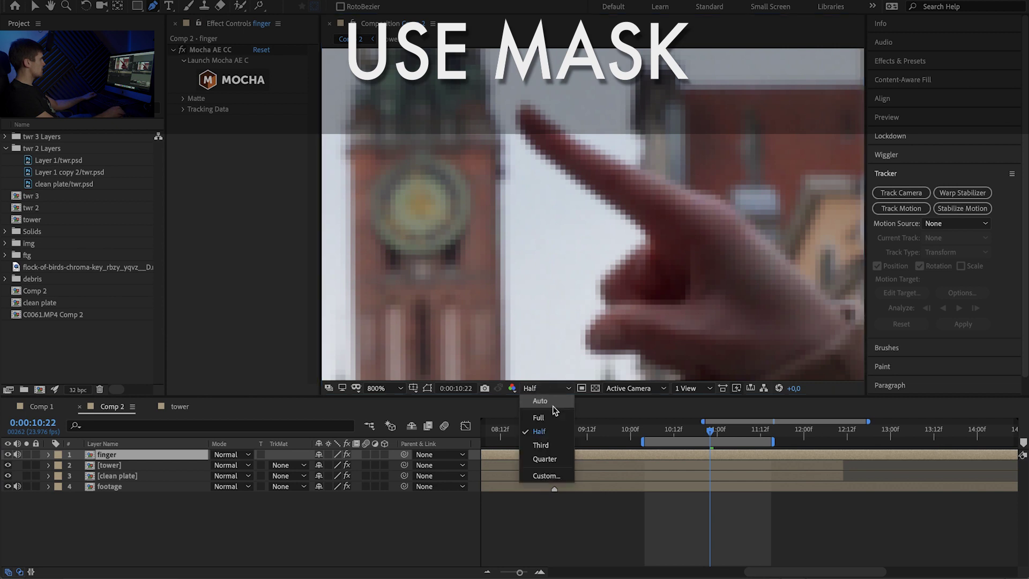
left_click(552, 406)
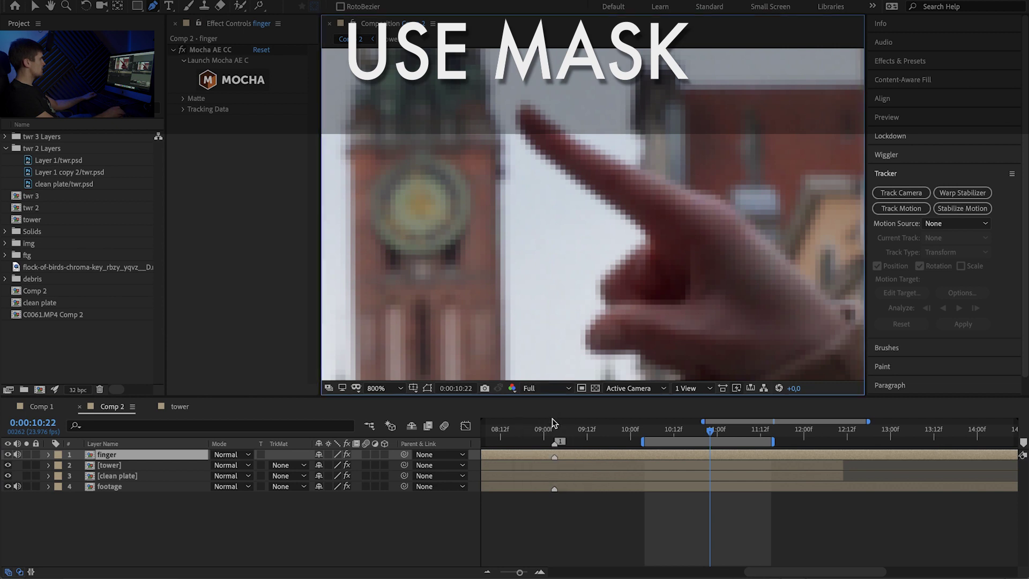
left_click(619, 214)
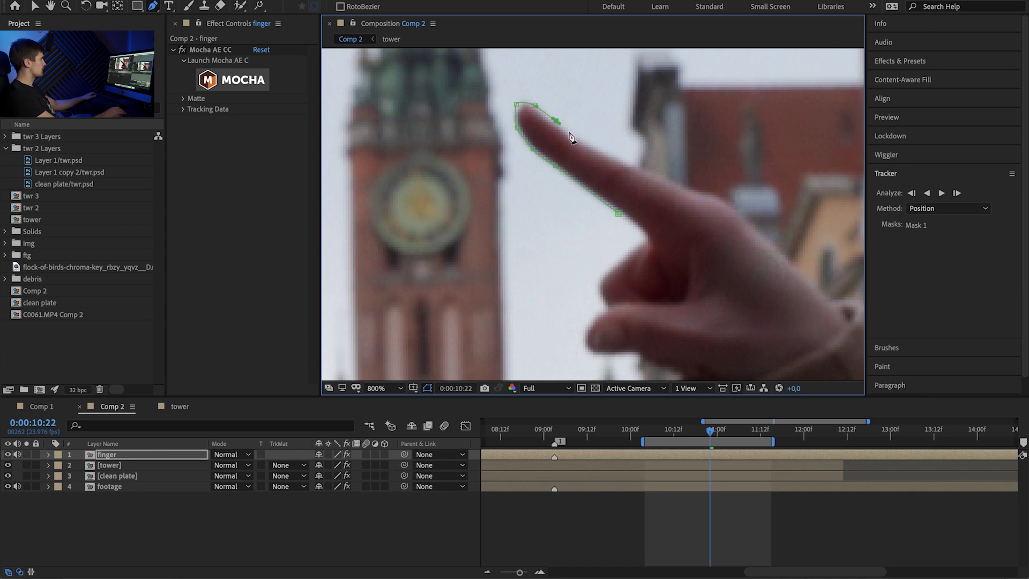
- Close the fingertip mask, enable Mask Path keyframing, and refit the mask at 10:21
double_click(647, 189)
key("m")
left_click(91, 476)
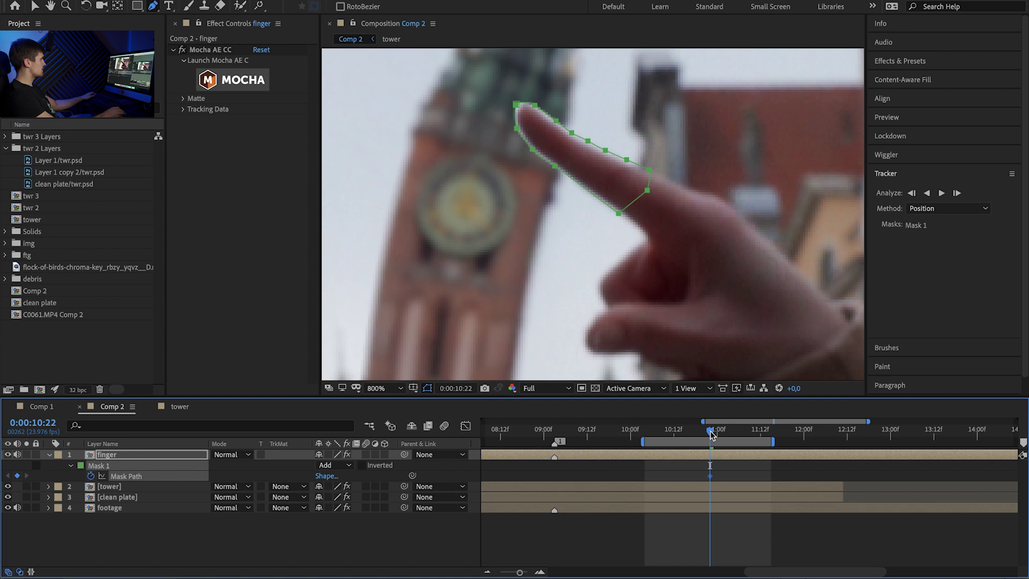
left_click_drag(710, 430, 708, 431)
key("v")
double_click(617, 214)
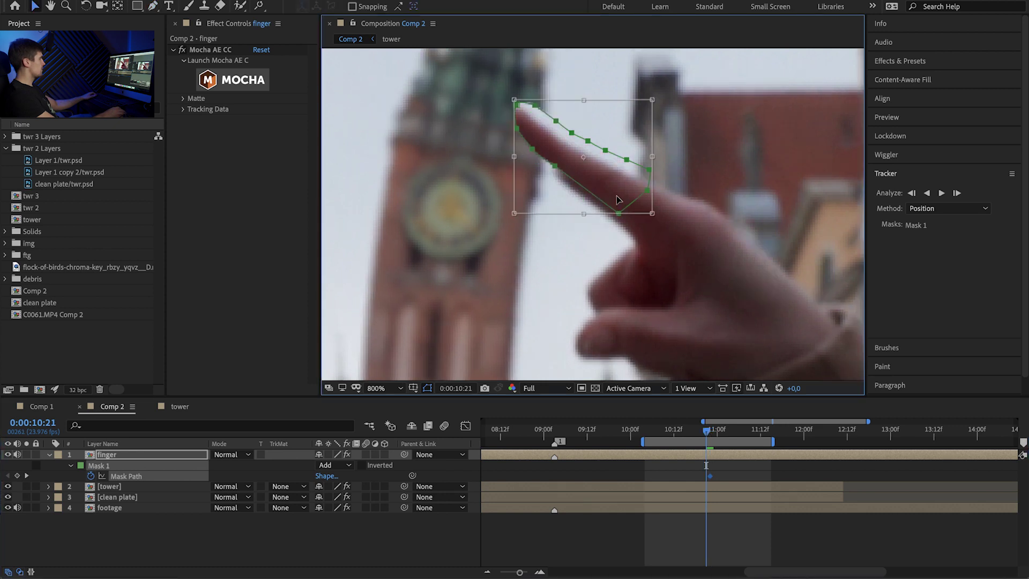
left_click_drag(616, 196, 597, 203)
- Step back frame by frame, refitting the mask onto the moving fingertip each time
key("Page_Up")
left_click_drag(680, 430, 695, 430)
double_click(613, 214)
left_click_drag(597, 193, 596, 196)
key("Page_Up")
left_click_drag(596, 193, 602, 213)
key("Page_Up")
key("Page_Up")
key("Page_Up")
key("Page_Up")
- Finish refitting back to 10:08, then adjust the mask onto the finger at 10:22–10:23
key("Page_Up")
key("Page_Up")
key("Page_Up")
key("Page_Up")
left_click_drag(533, 167, 528, 164)
key("Page_Up")
double_click(533, 163)
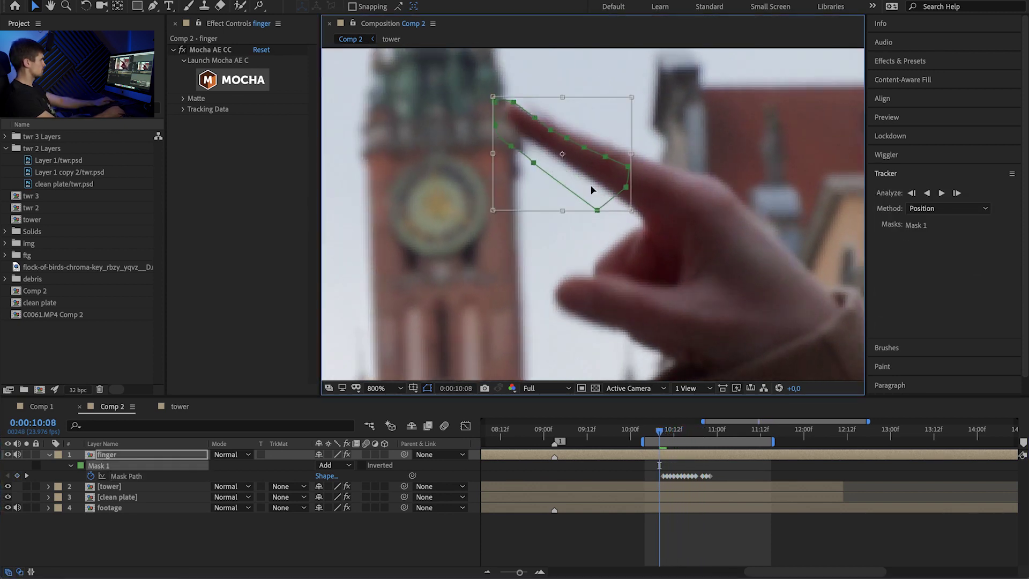
key("Page_Up")
key("Page_Up")
key("Page_Down")
key("Page_Down")
key("Page_Down")
key("Page_Down")
key("Page_Down")
key("Page_Down")
key("Page_Down")
key("Page_Down")
key("Page_Down")
key("Page_Down")
left_click_drag(590, 189, 647, 198)
key("Page_Down")
key("Page_Down")
key("Page_Down")
key("Page_Down")
key("Page_Down")
key("Page_Down")
key("Page_Down")
double_click(639, 195)
key("Page_Up")
- Delete the Mocha AE effect from the finger layer and refit the mask at 11:00
left_click(216, 51)
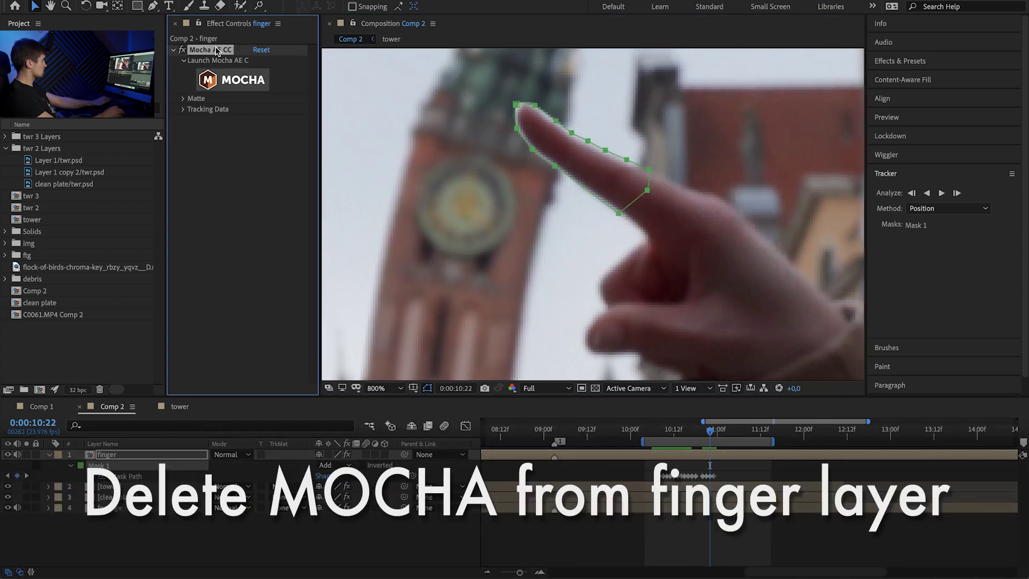
key("Delete")
key("Page_Down")
key("Page_Down")
double_click(665, 221)
left_click_drag(666, 223, 777, 247)
left_click_drag(715, 432, 655, 432)
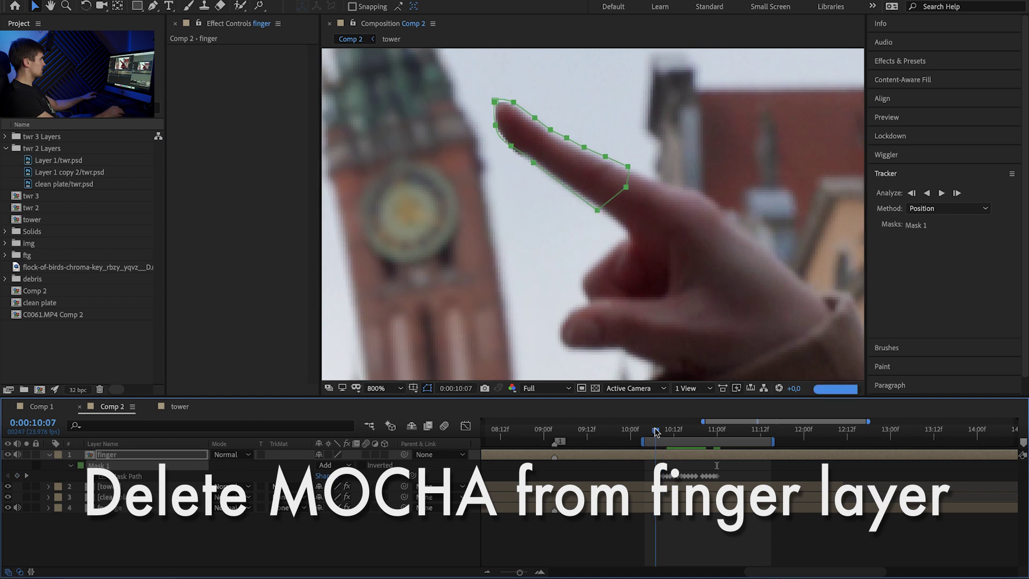
- Preview the masked finger, then reveal the finger layer's mask properties at 10:08
left_click(702, 519)
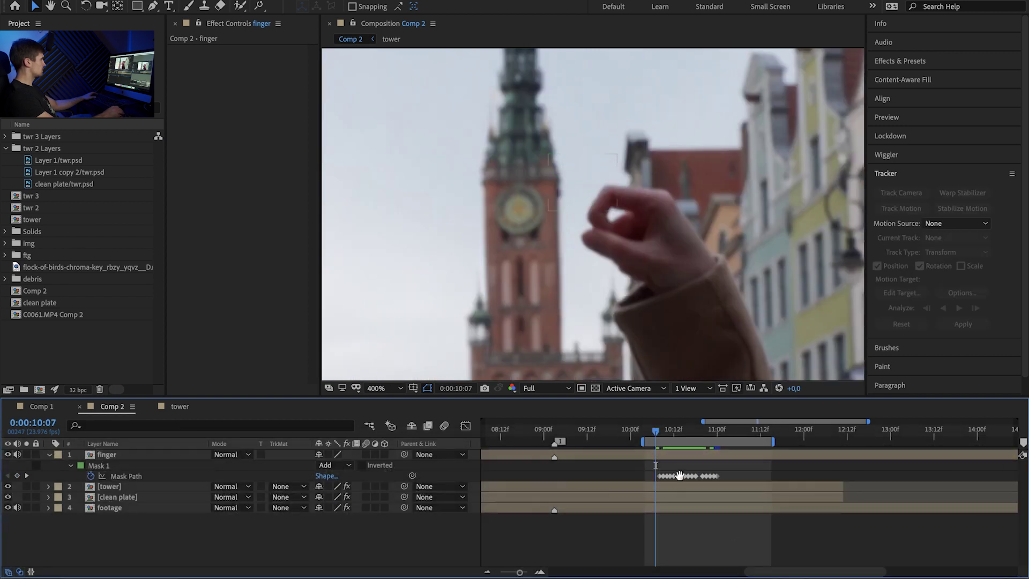
key("space")
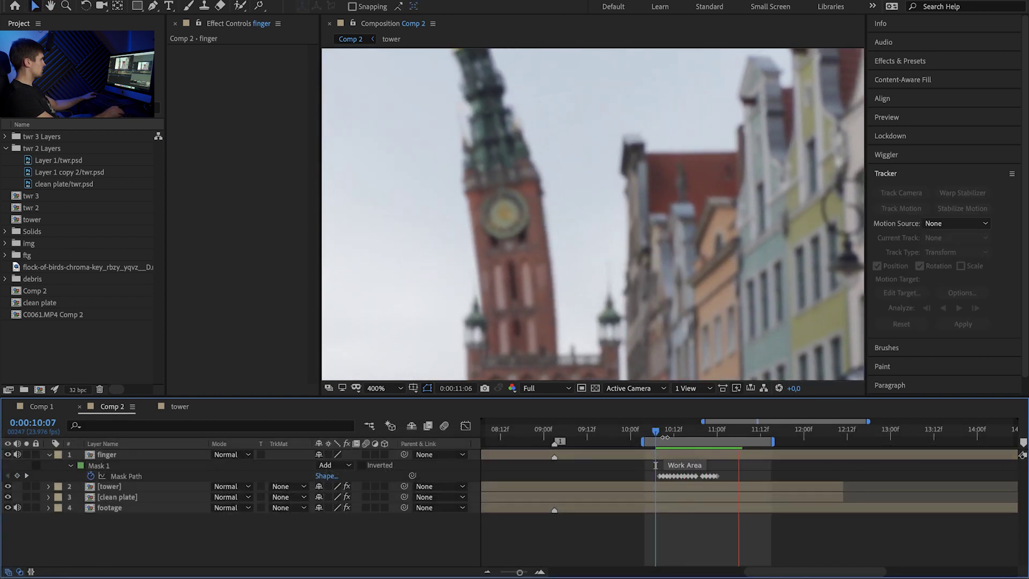
left_click_drag(661, 433, 660, 433)
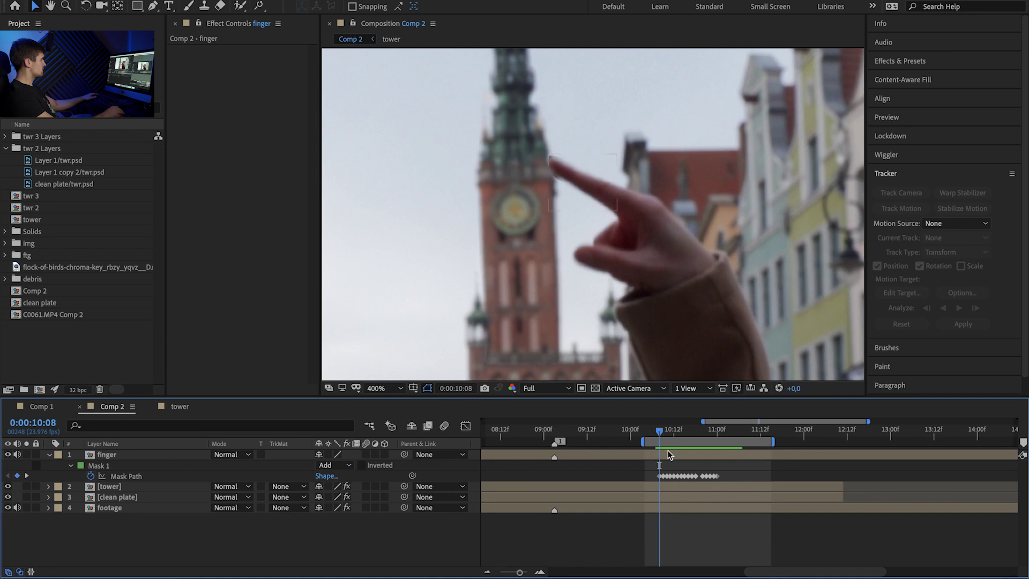
left_click(667, 451)
key("m")
key("m")
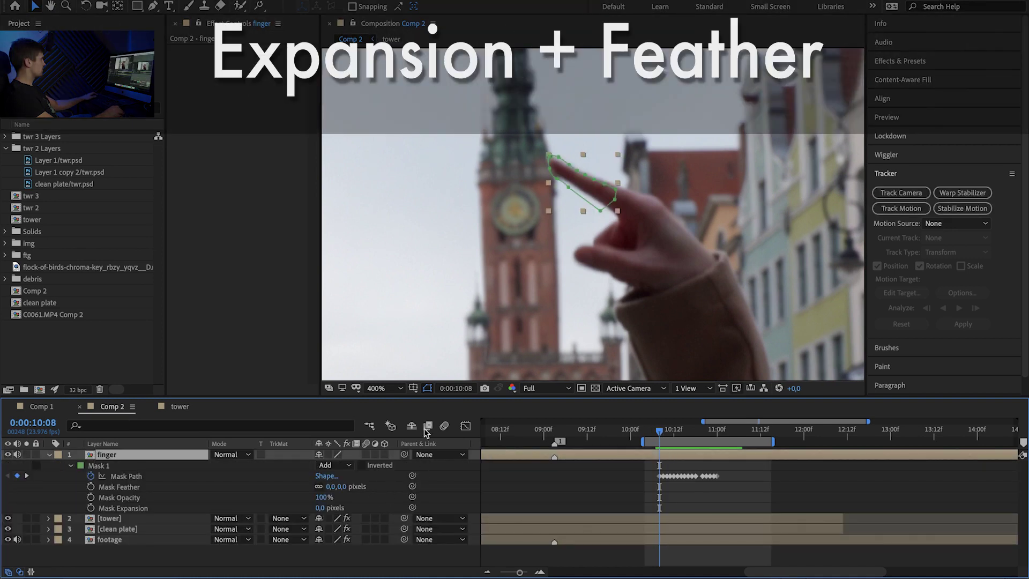
scroll(505, 281, "up", 1)
scroll(505, 280, "down", 1)
- Zoom onto the fingertip and set Mask Feather to 1.2 px and Mask Expansion to -2.3 px
key("period")
left_click(427, 388)
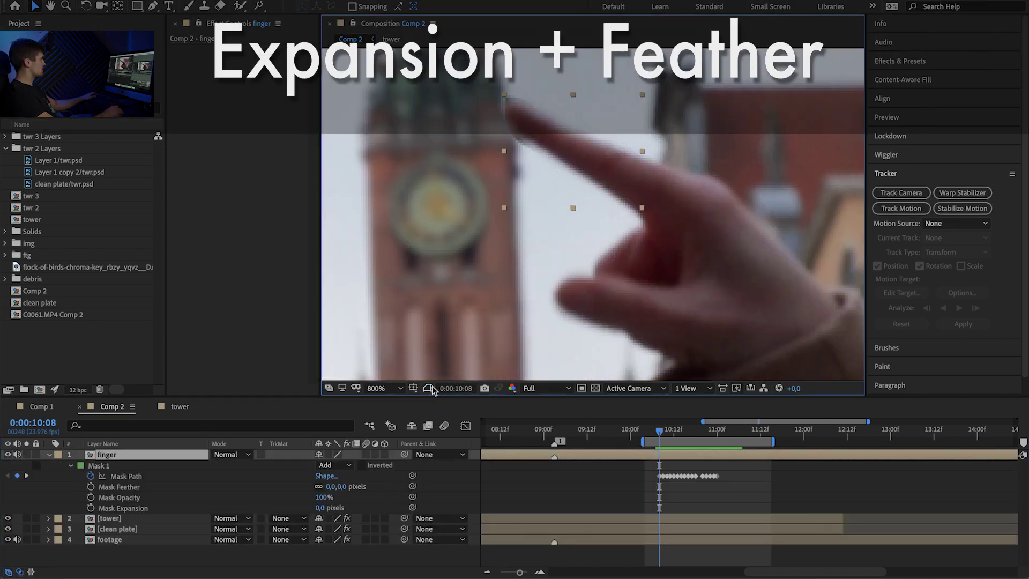
left_click_drag(561, 243, 562, 296)
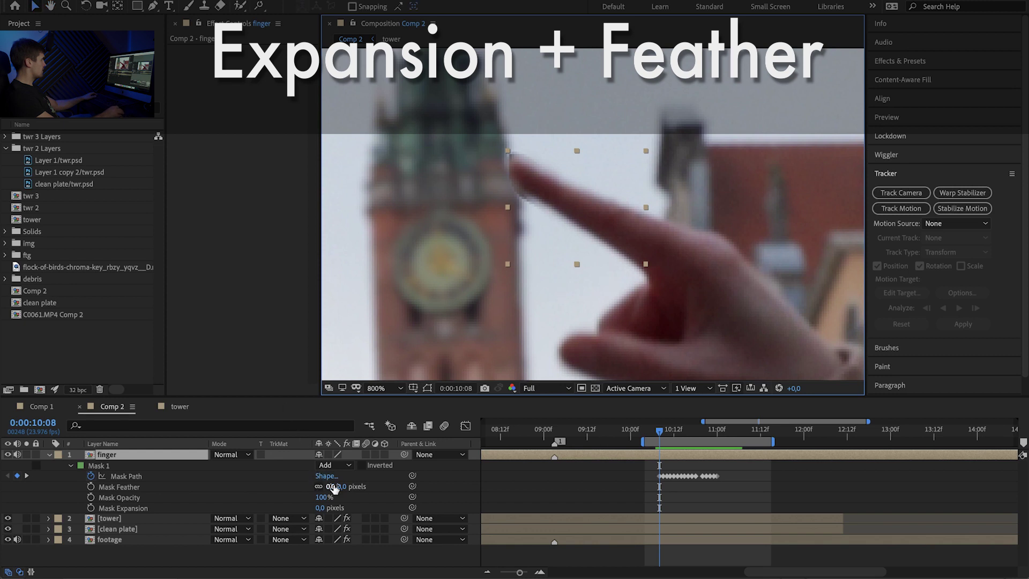
left_click_drag(334, 489, 336, 485)
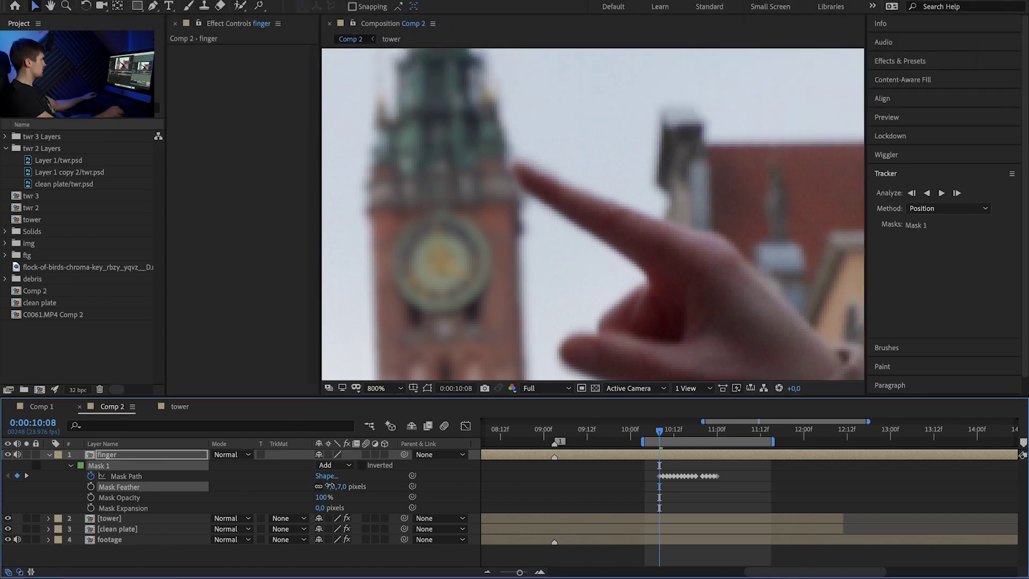
key("space")
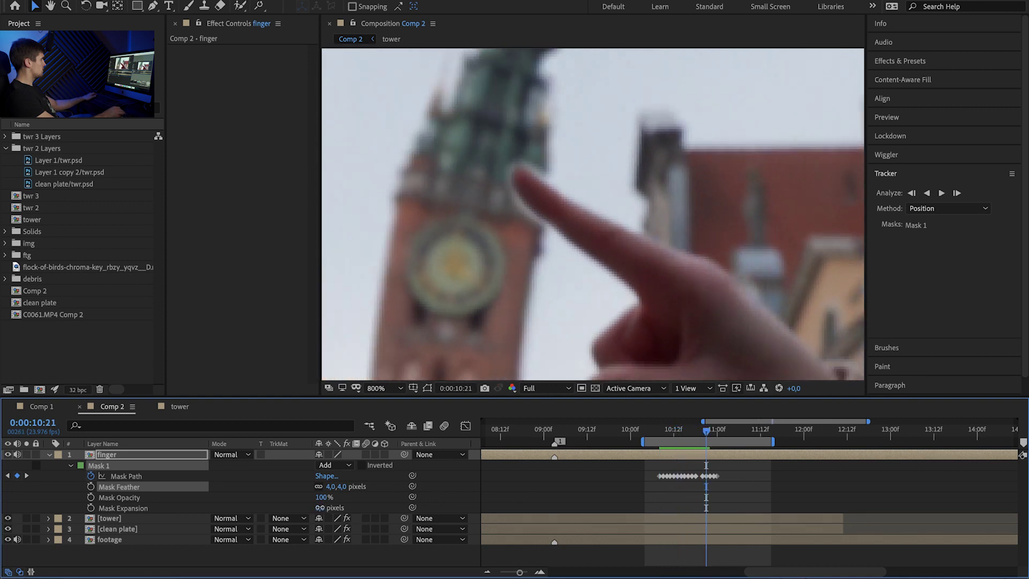
mouse_move(319, 507)
left_mouse_down()
mouse_move(301, 507)
mouse_move(321, 490)
left_mouse_up()
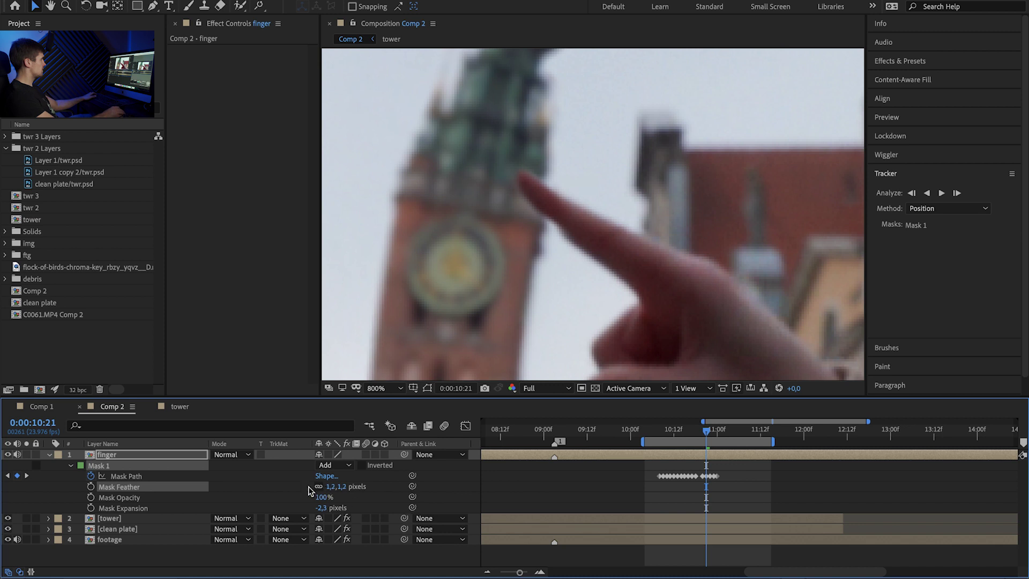
- Show the finger mask outline, select Mask 1, and fit the whole frame at 10:17
key("Page_Down")
key("period")
left_click(676, 462)
left_click(99, 465)
left_click(427, 388)
left_click_drag(709, 432, 669, 430)
key("comma")
key("period")
left_click(385, 388)
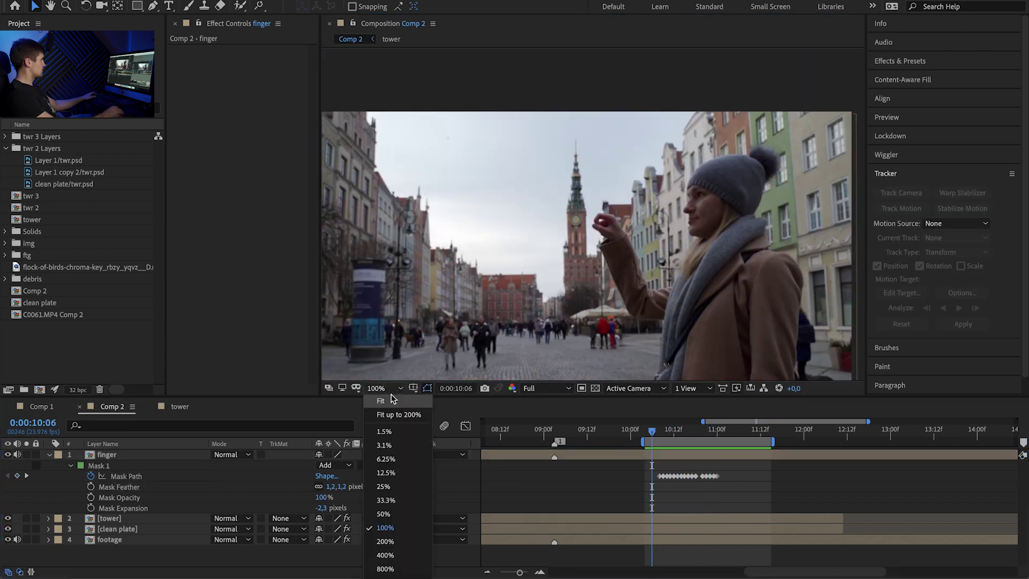
left_click(391, 397)
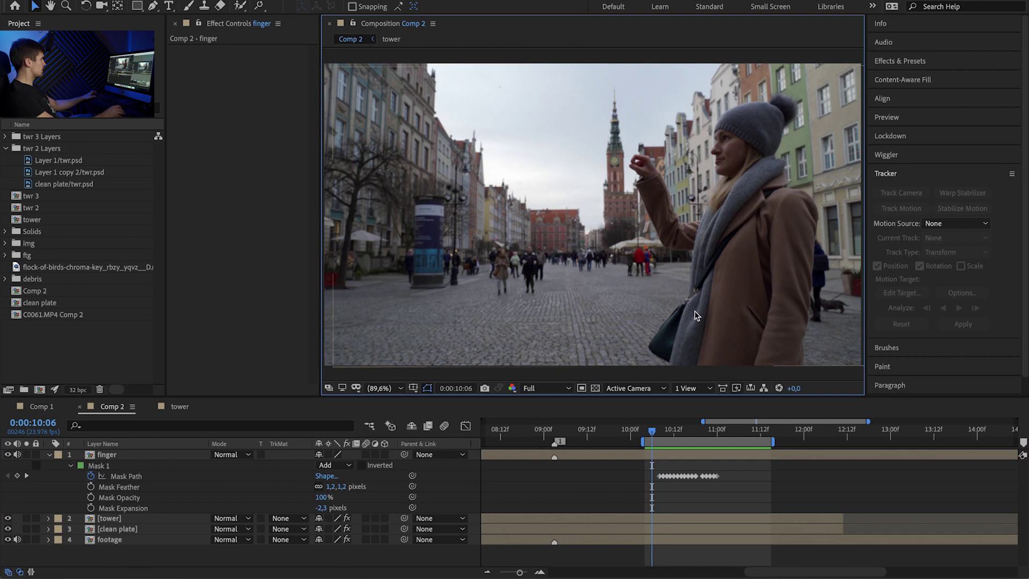
- Preview the flick, then inspect the fingertip mask at 800% zoom at frame 10:22
key("space")
key("space")
key("period")
key("period")
key("period")
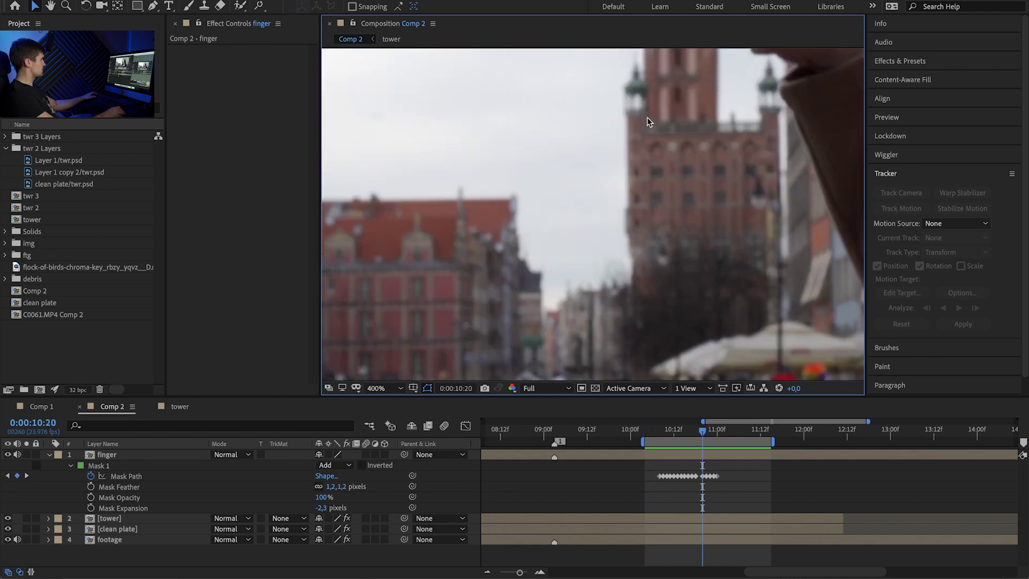
left_click_drag(648, 122, 585, 322)
key("period")
left_click_drag(659, 149, 599, 285)
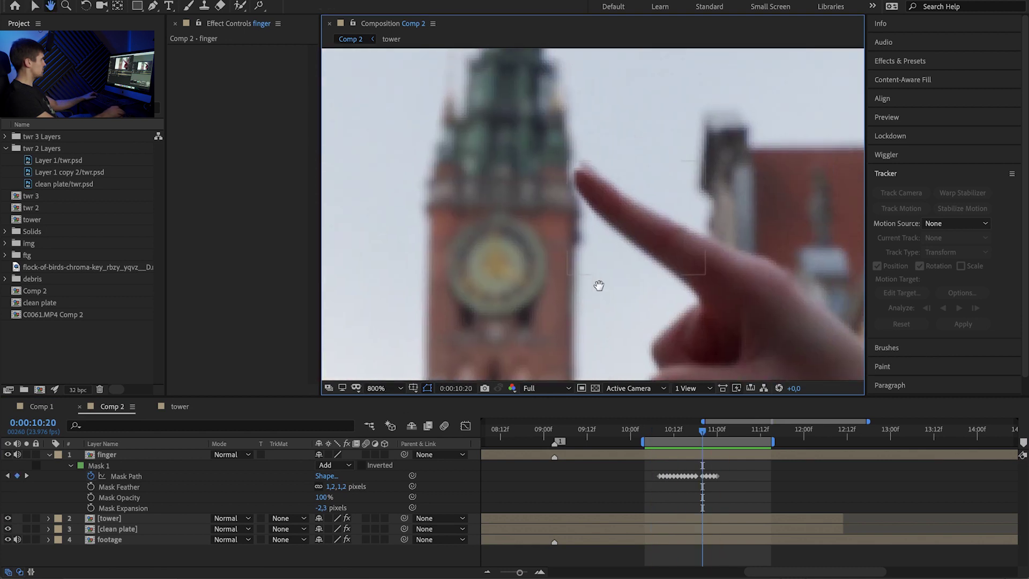
key("v")
left_click_drag(703, 429, 712, 430)
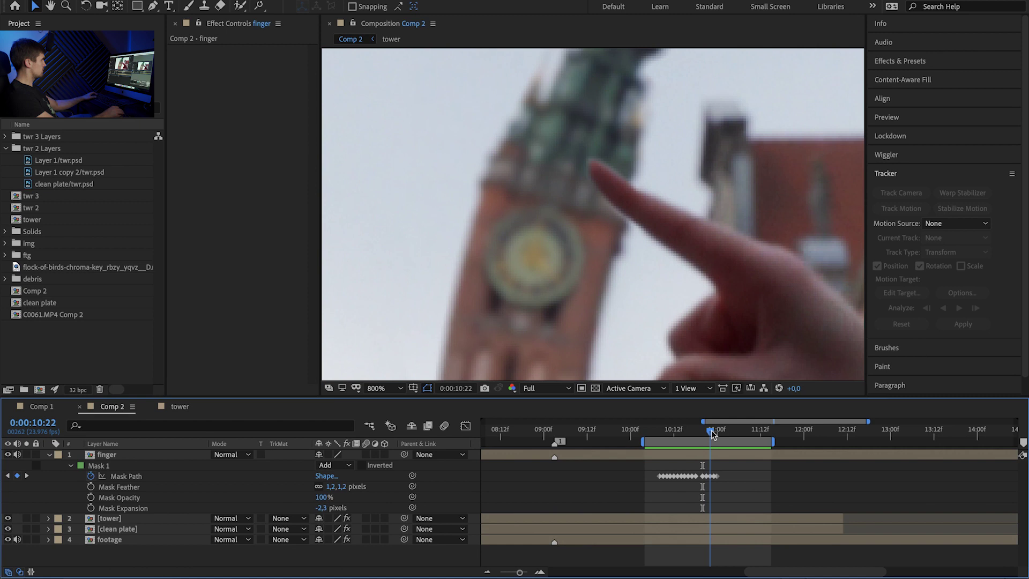
left_click(706, 455)
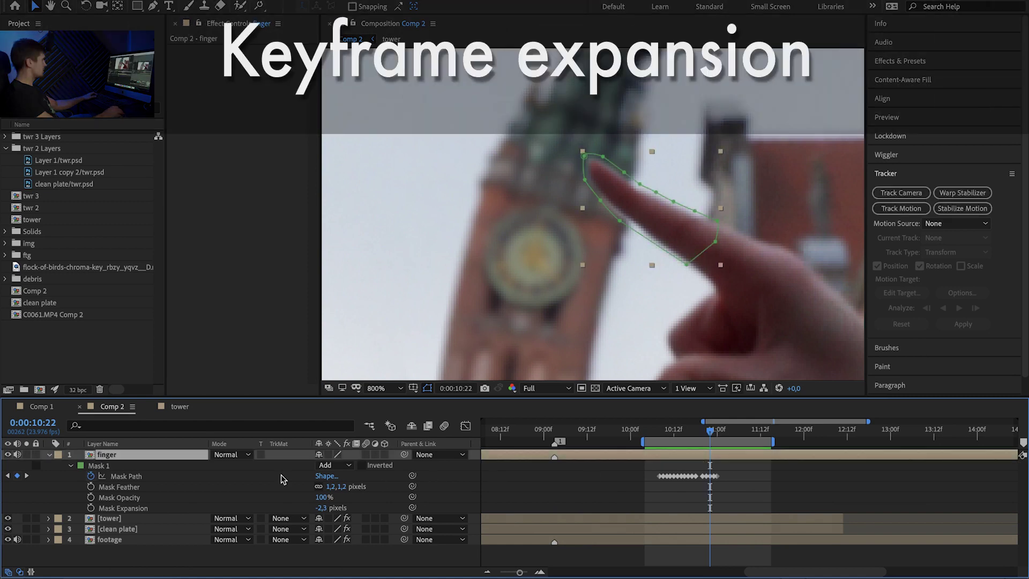
- Keyframe the finger mask expansion at -2,9 px at 10:22, then preview from 10:04
left_click(91, 508)
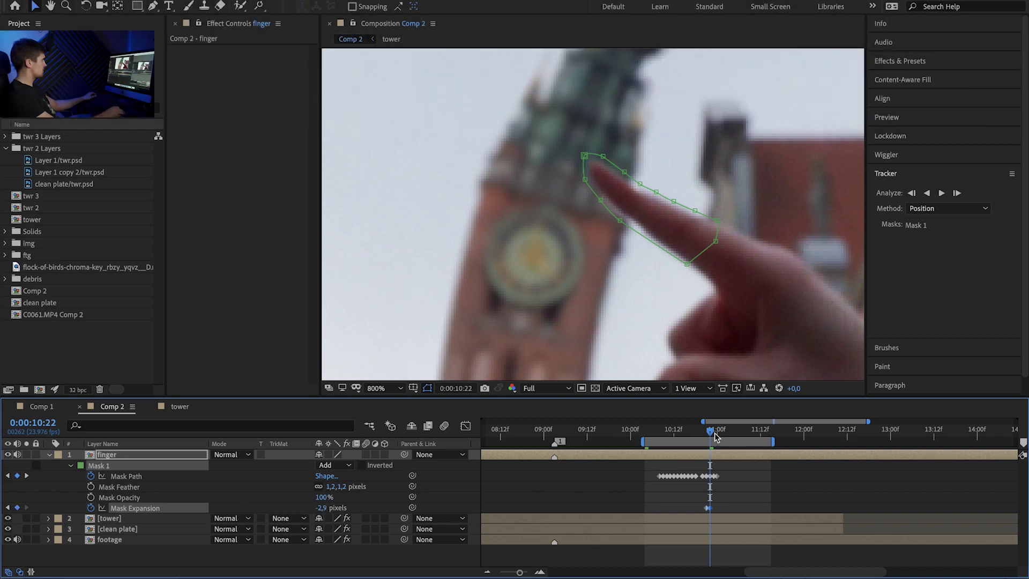
key("comma")
key("comma")
left_click_drag(715, 433, 646, 435)
key("shift+slash")
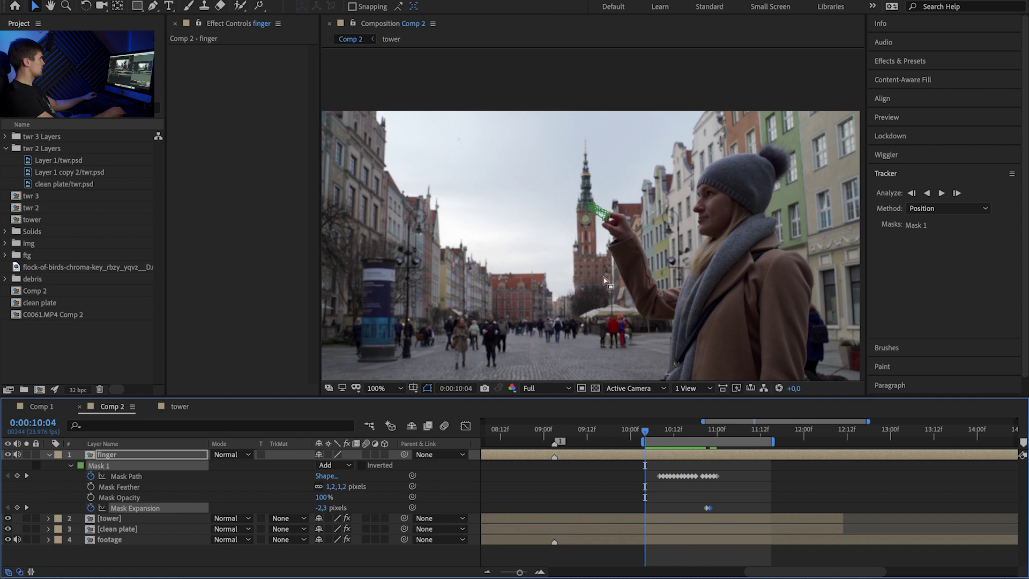
key("space")
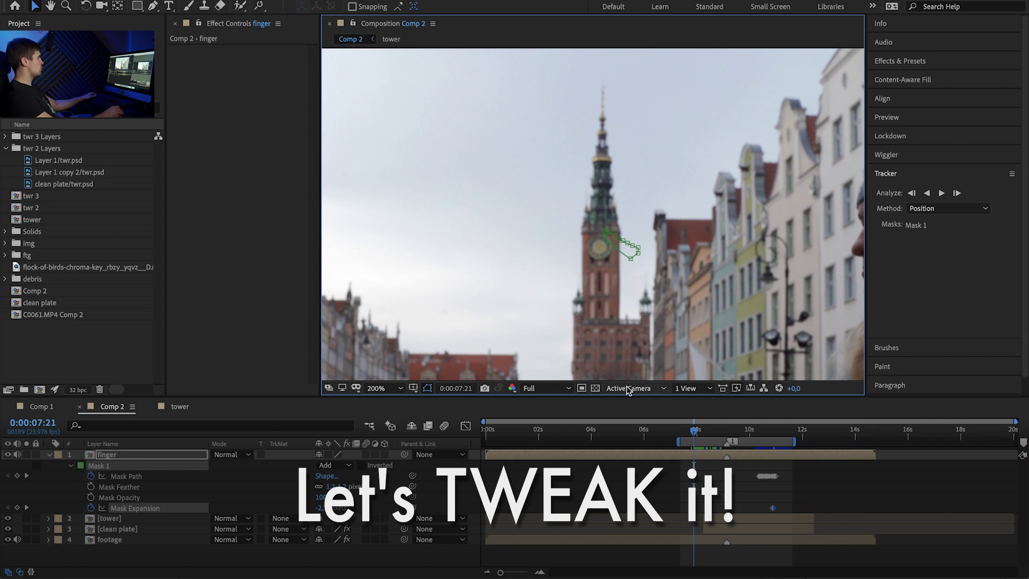
- Zoom in on the clock and scrub near 8 seconds to find where the tower switches
key("period")
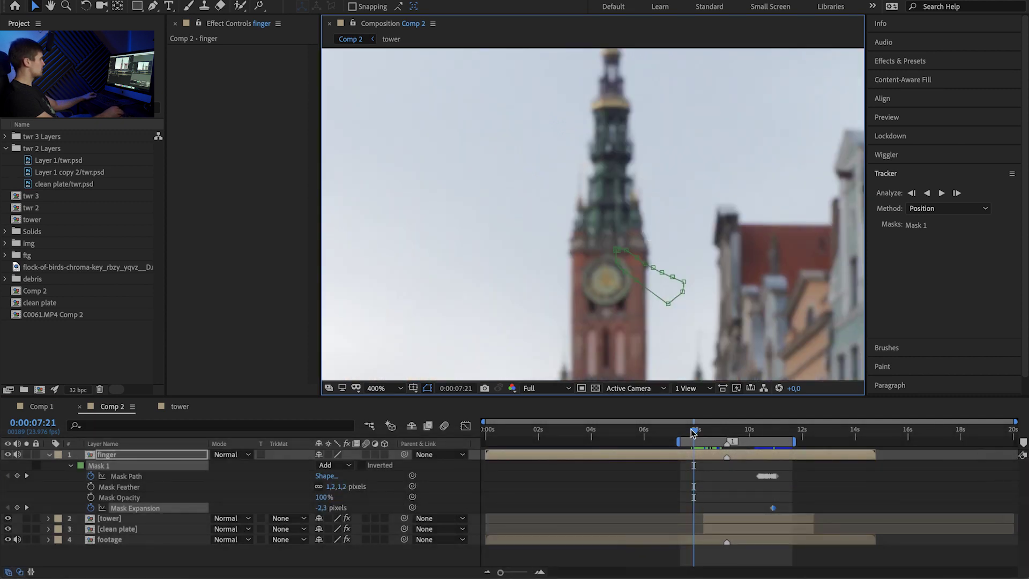
left_click(695, 430)
left_click_drag(695, 431, 700, 432)
key("period")
left_click_drag(577, 336, 606, 105)
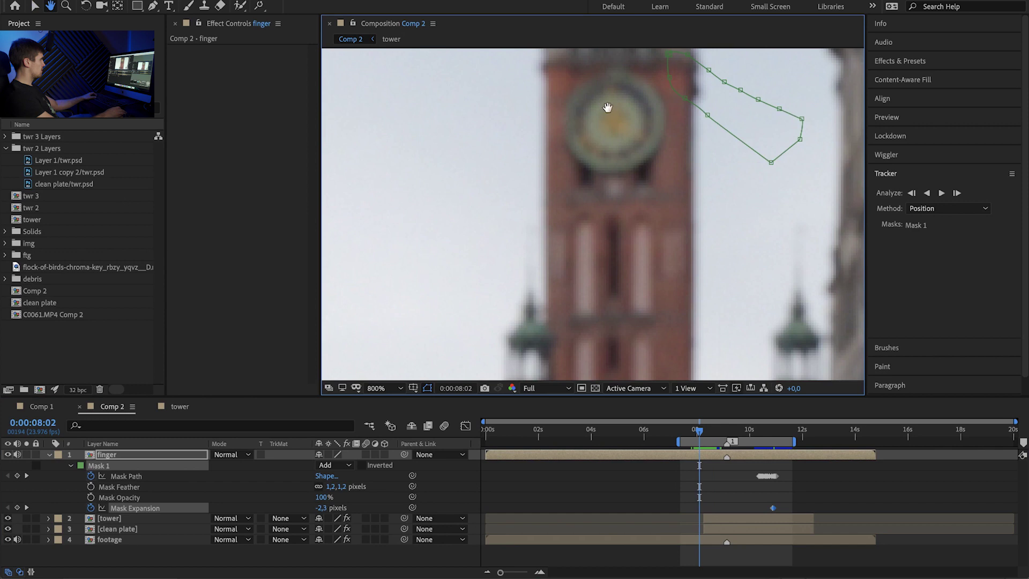
mouse_move(702, 436)
left_mouse_down()
mouse_move(716, 436)
mouse_move(708, 433)
left_mouse_up()
scroll(637, 355, "down", 1)
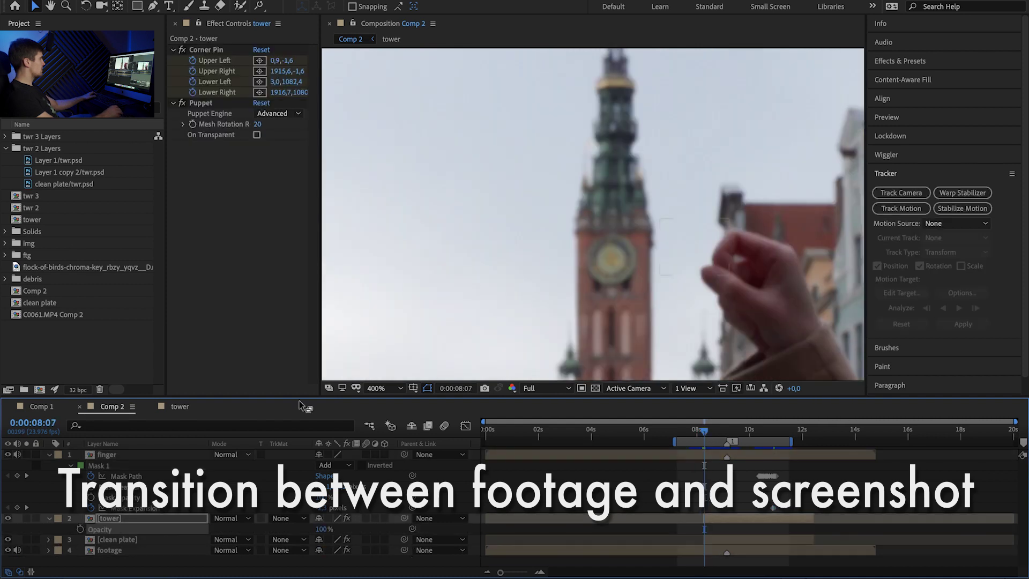
left_click_drag(706, 437, 715, 435)
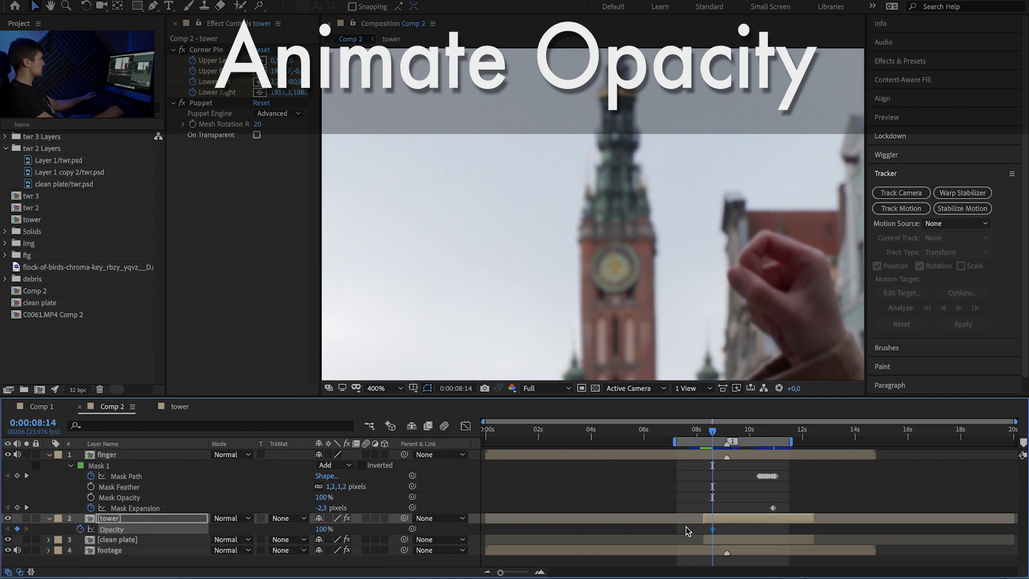
- Keyframe tower and clean plate Opacity from 0% to 100% across the switch frame, then preview
left_click_drag(712, 528, 720, 531)
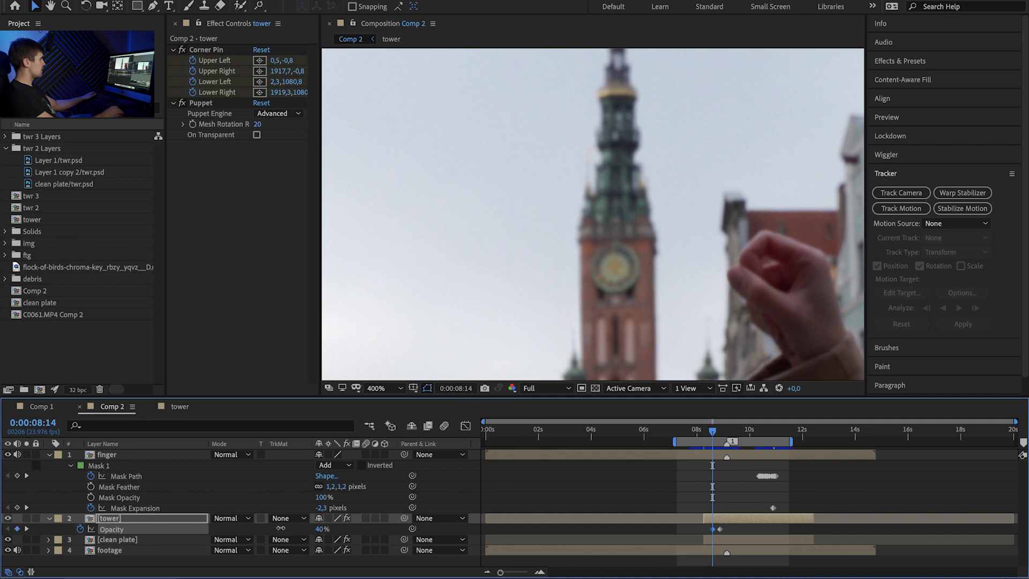
left_click_drag(281, 528, 320, 535)
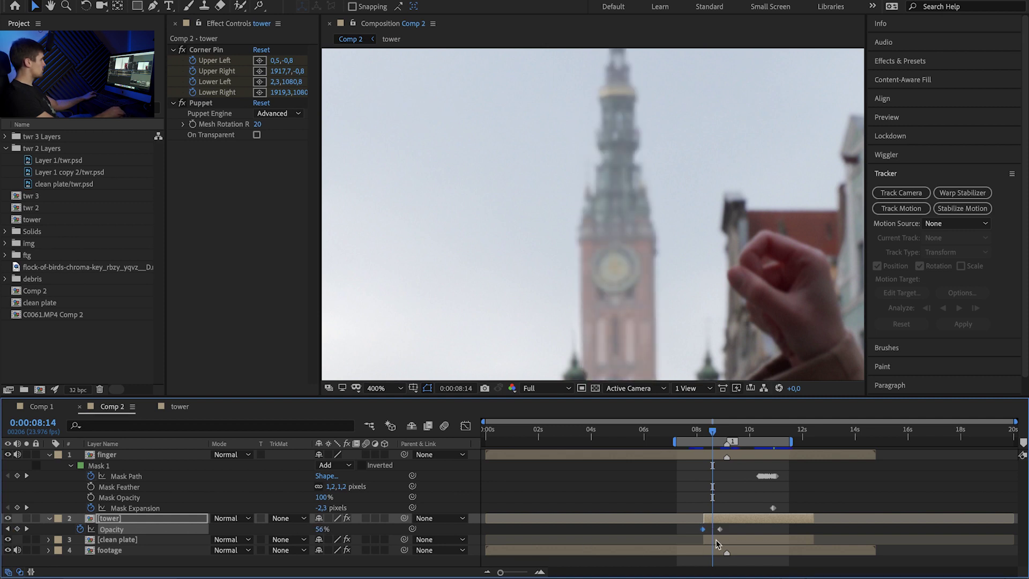
left_click(734, 542)
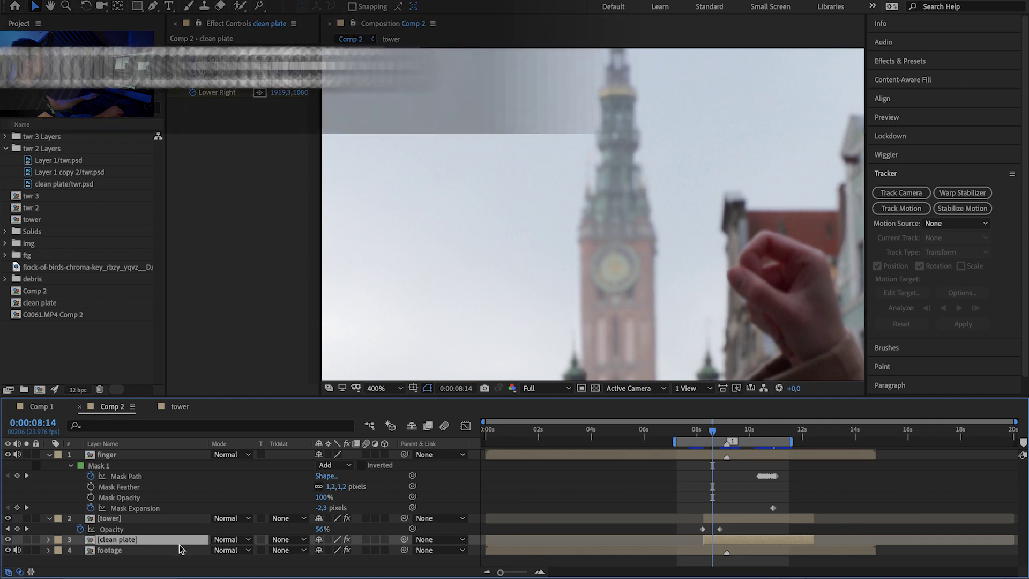
key("alt+shift+t")
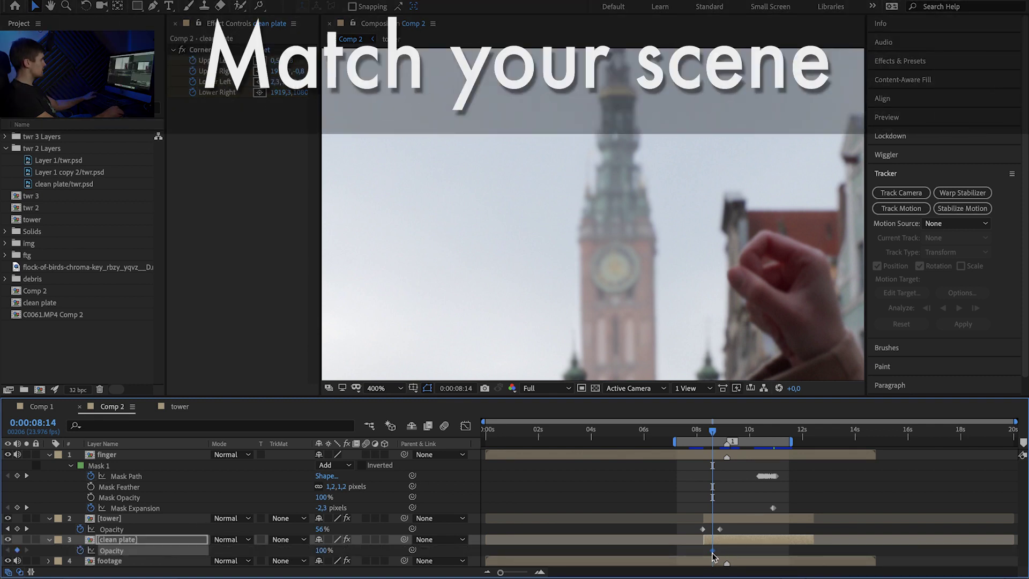
left_click_drag(722, 556, 729, 554)
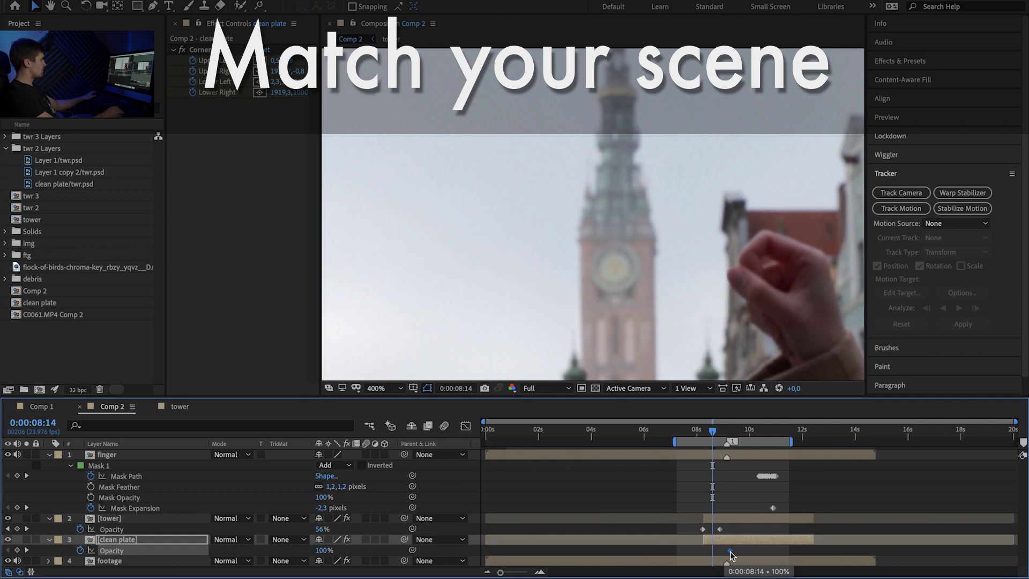
left_click_drag(322, 550, 203, 544)
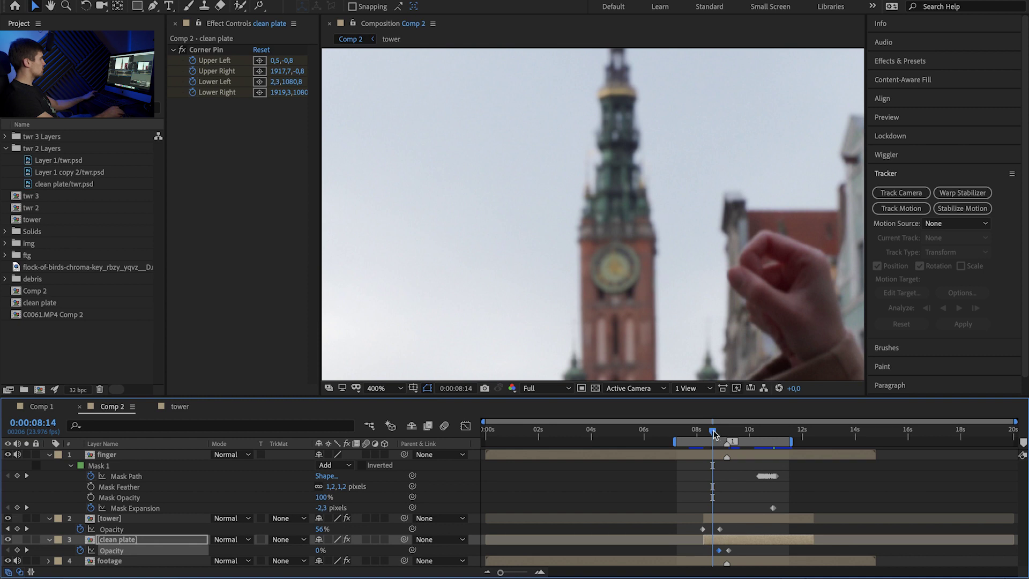
left_click_drag(714, 433, 691, 433)
scroll(603, 238, "down", 4)
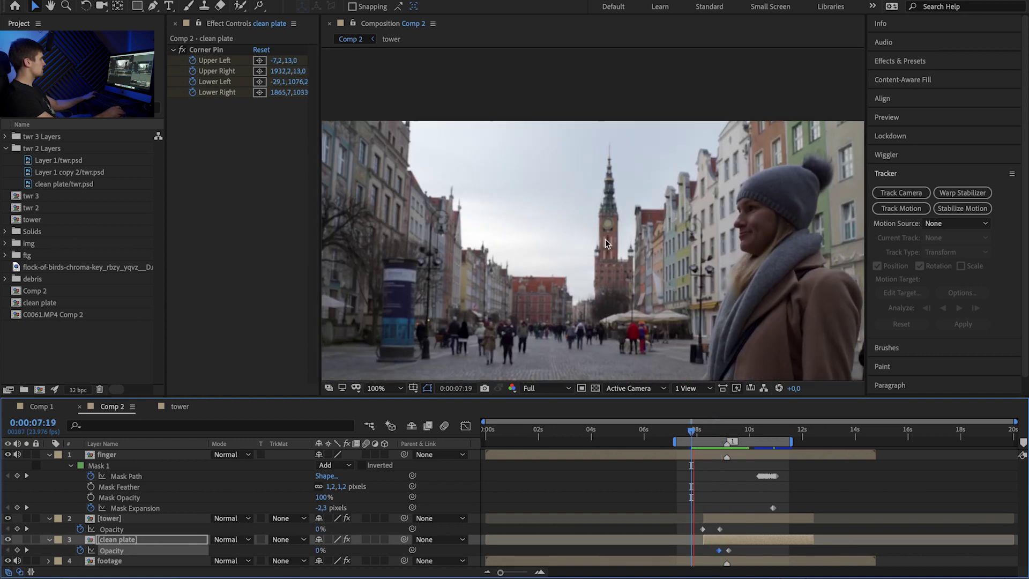
key("space")
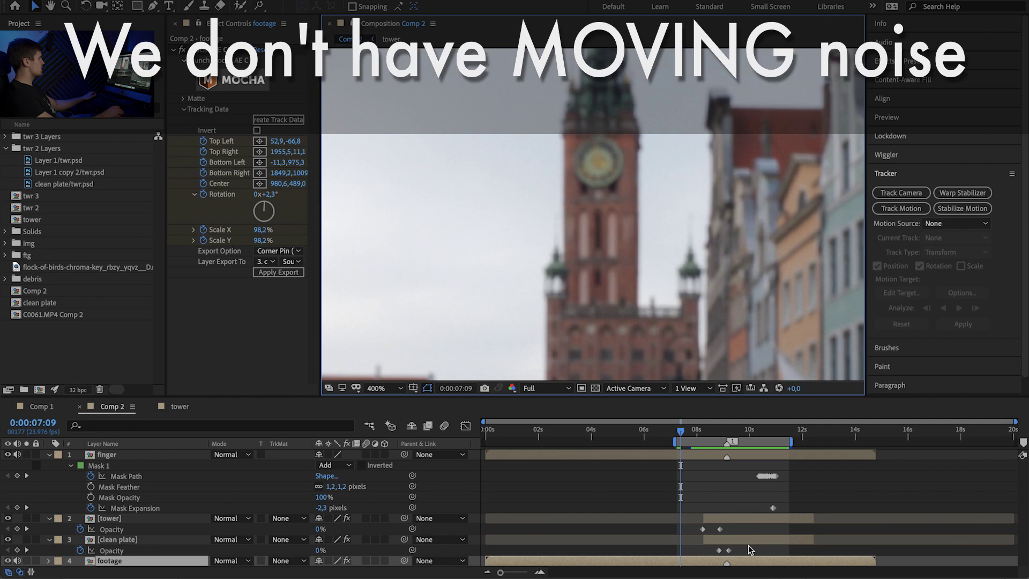
- Apply Remove Grain to the tower layer with Viewing Mode set to Final Output
left_click(712, 519)
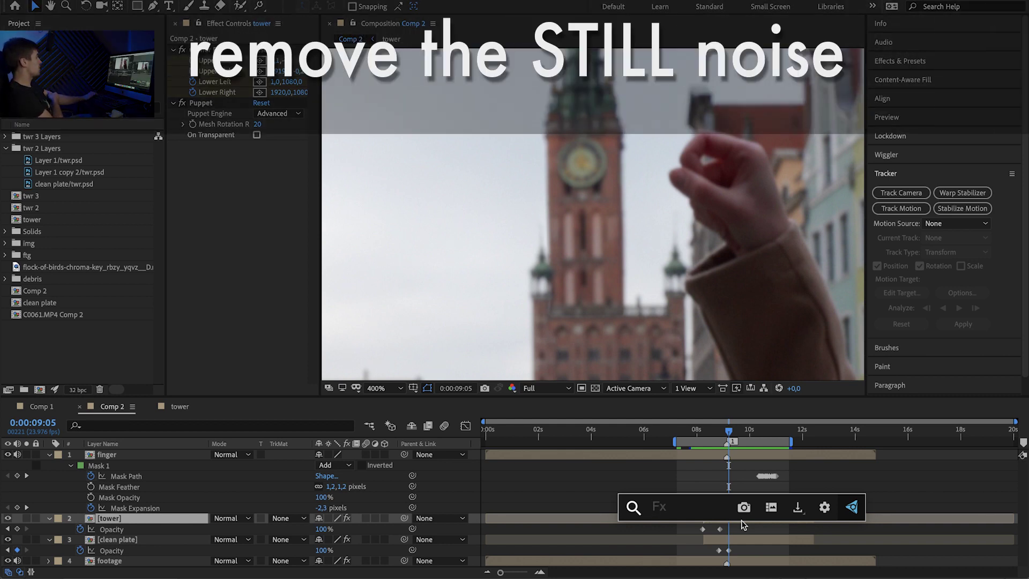
type("remove")
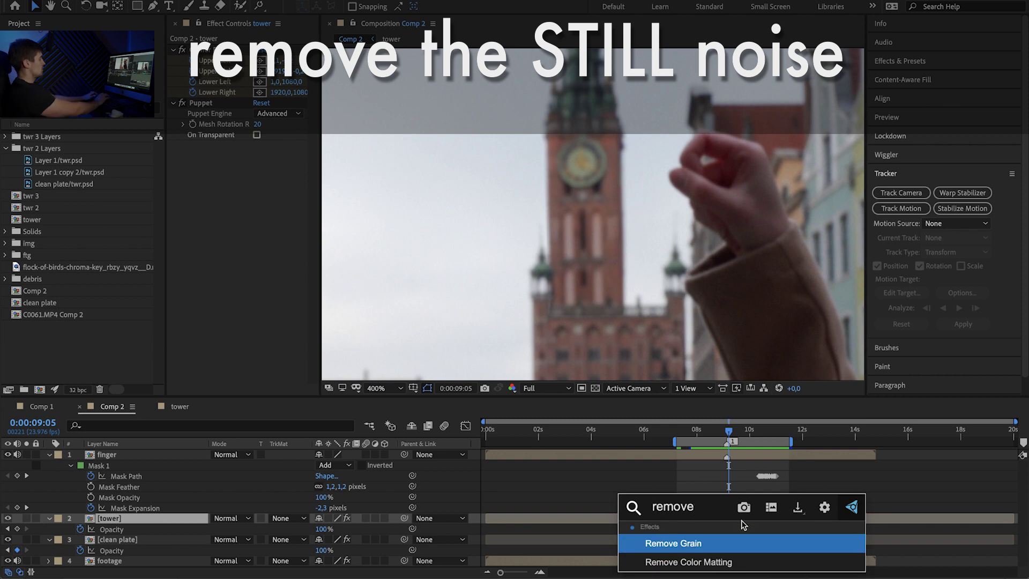
key("Return")
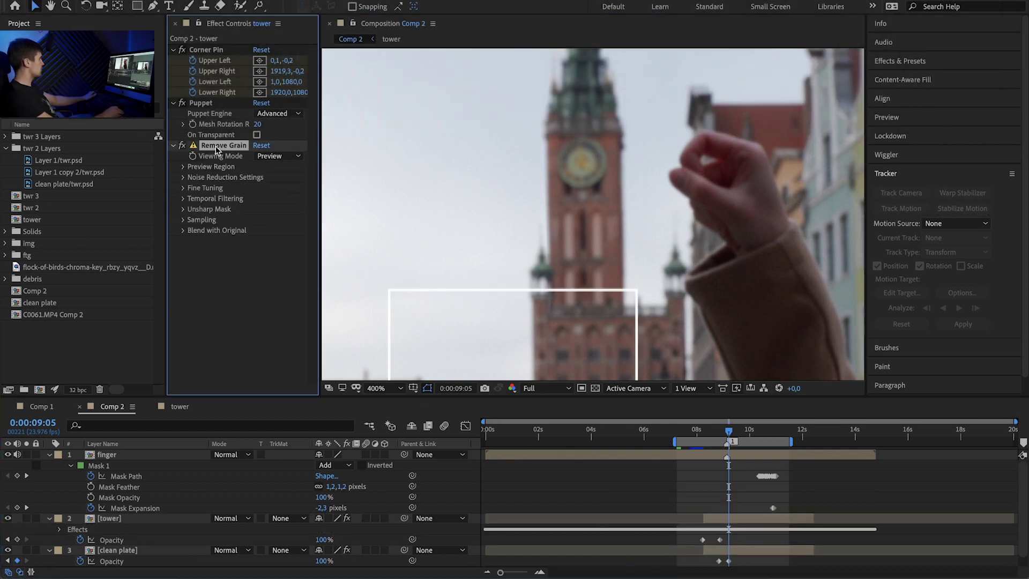
left_click(278, 157)
left_click(292, 204)
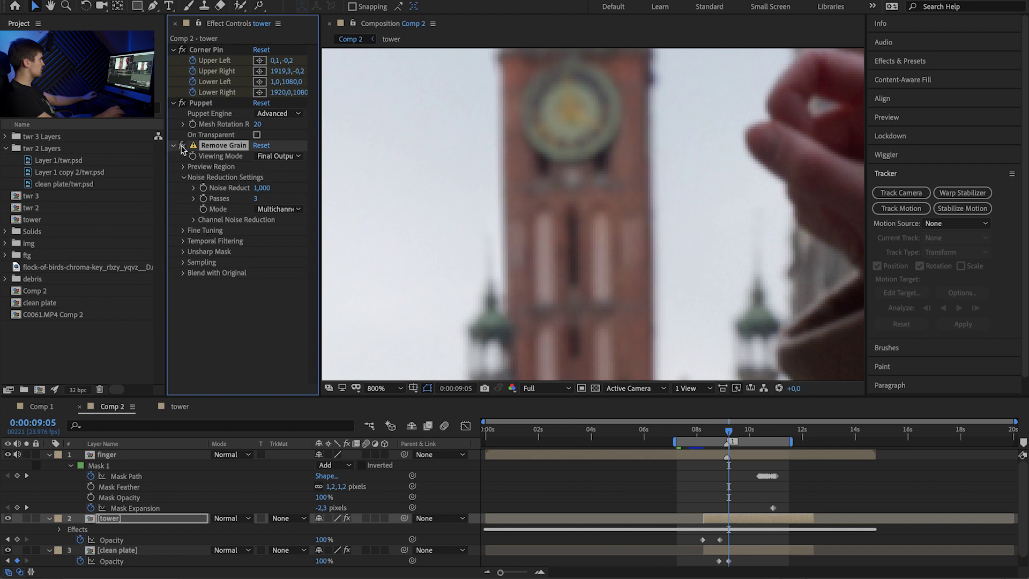
- Zoom in to inspect the grain removal, then reselect the tower layer
key("period")
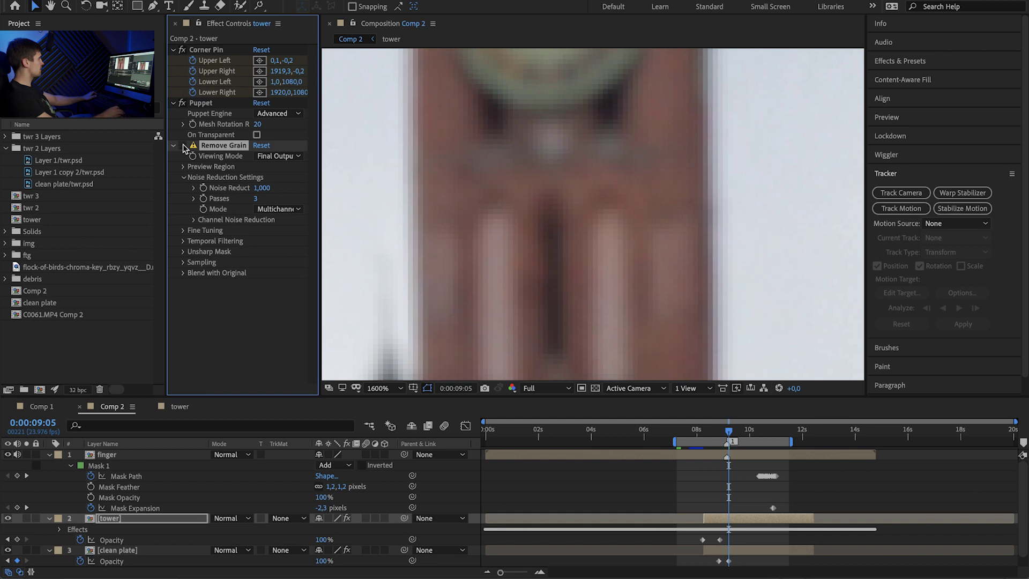
scroll(582, 154, "down", 3)
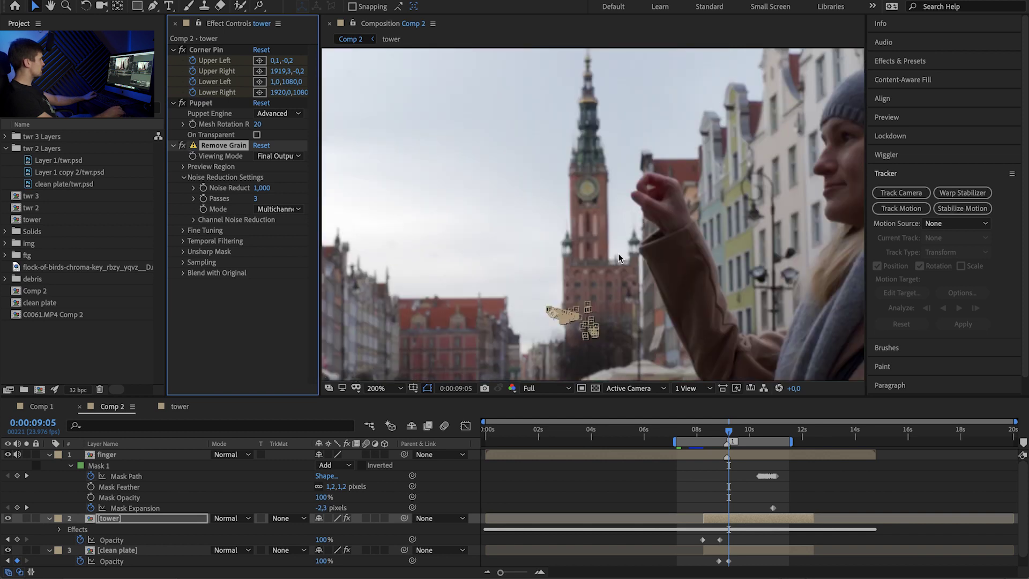
left_click(728, 516)
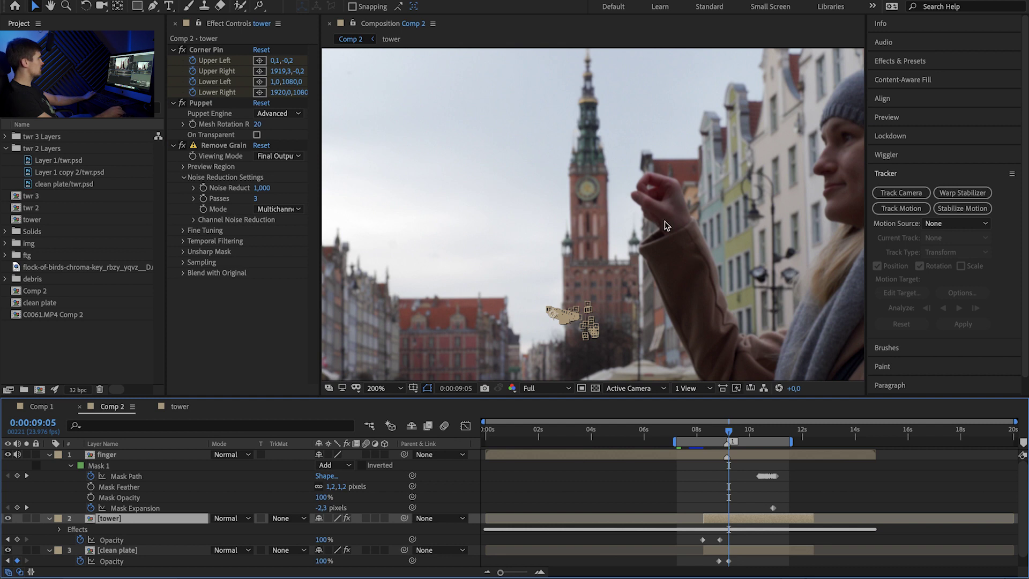
left_click(209, 148)
left_click(734, 516)
- Apply a Noise effect to the tower layer with Amount of Noise at 2%
key("ctrl+space")
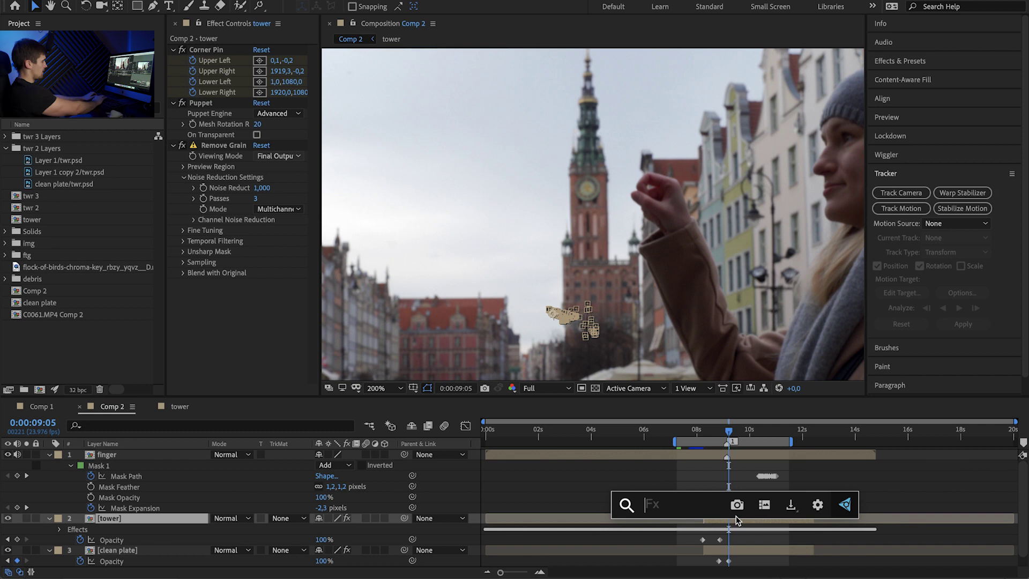
type("noise")
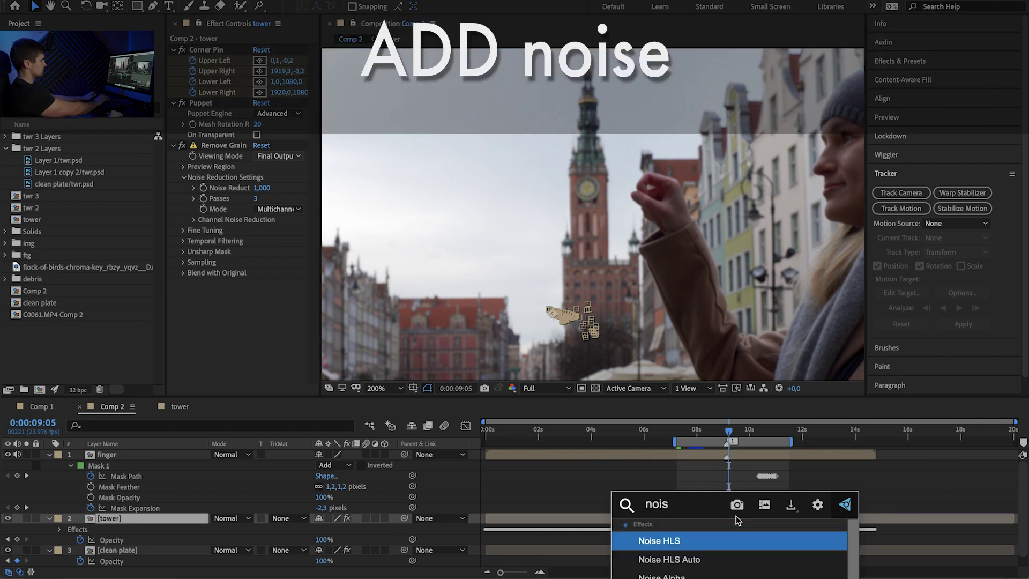
key("Return")
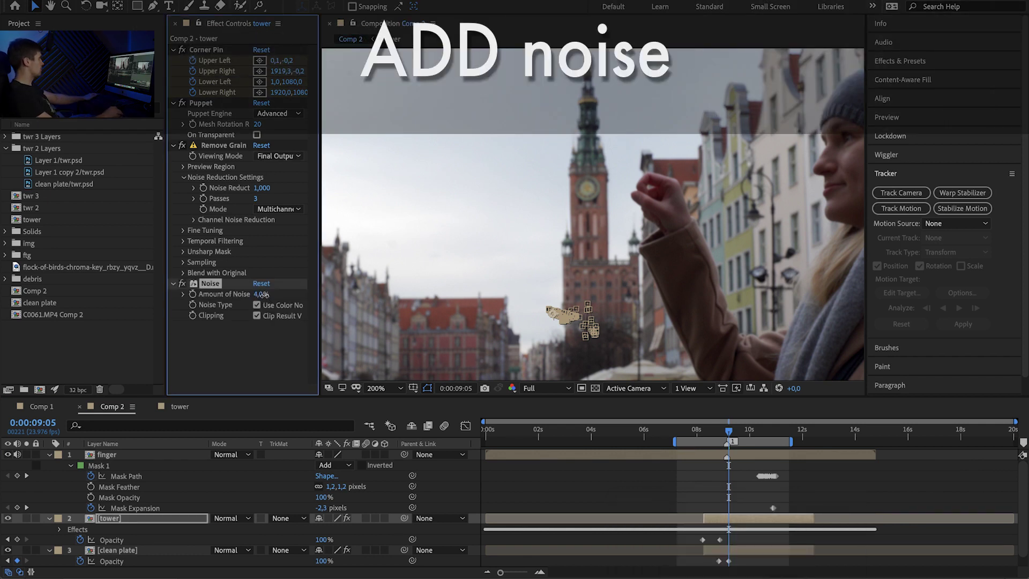
scroll(595, 187, "up", 3)
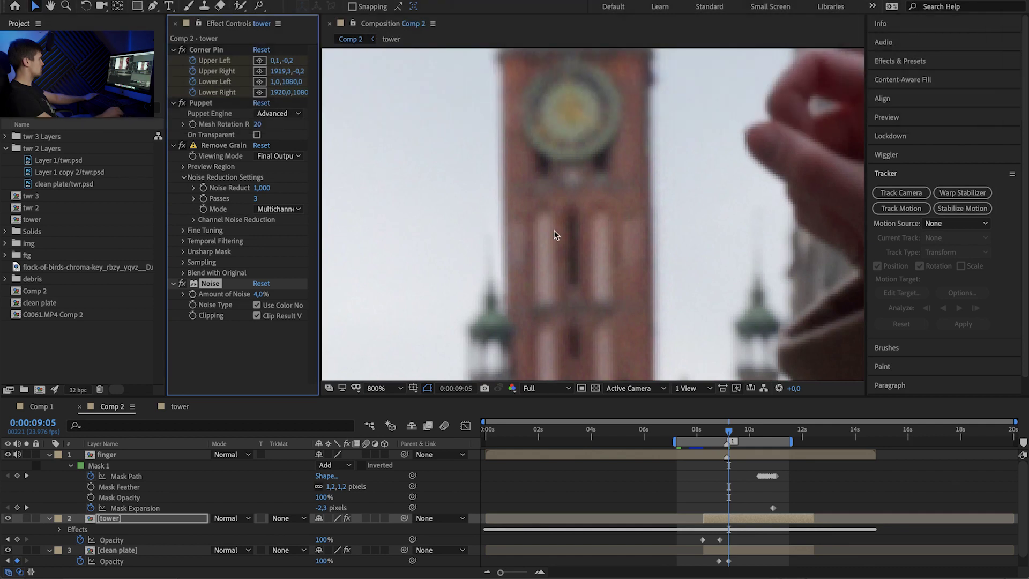
scroll(590, 276, "down", 4)
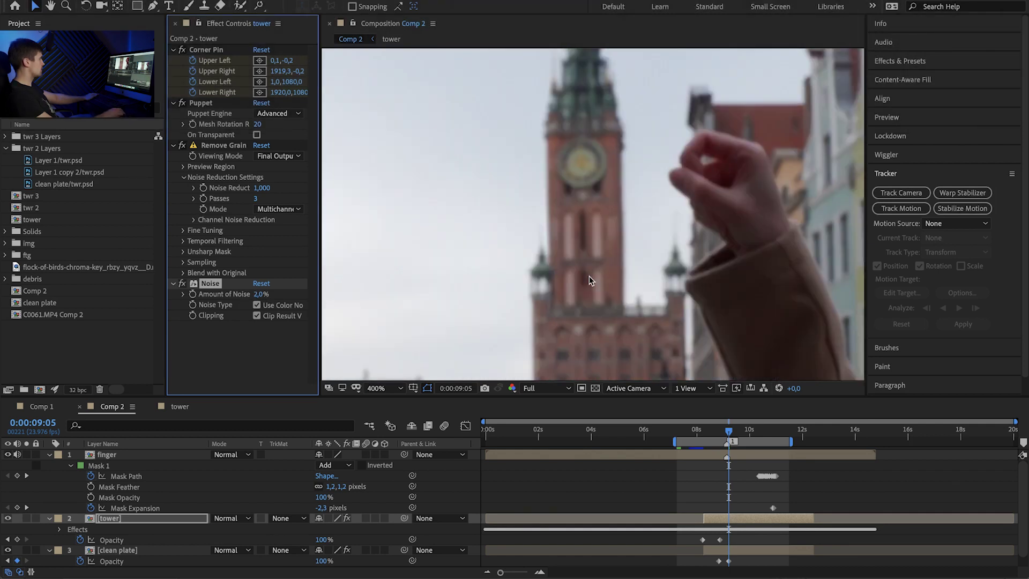
scroll(590, 217, "up", 3)
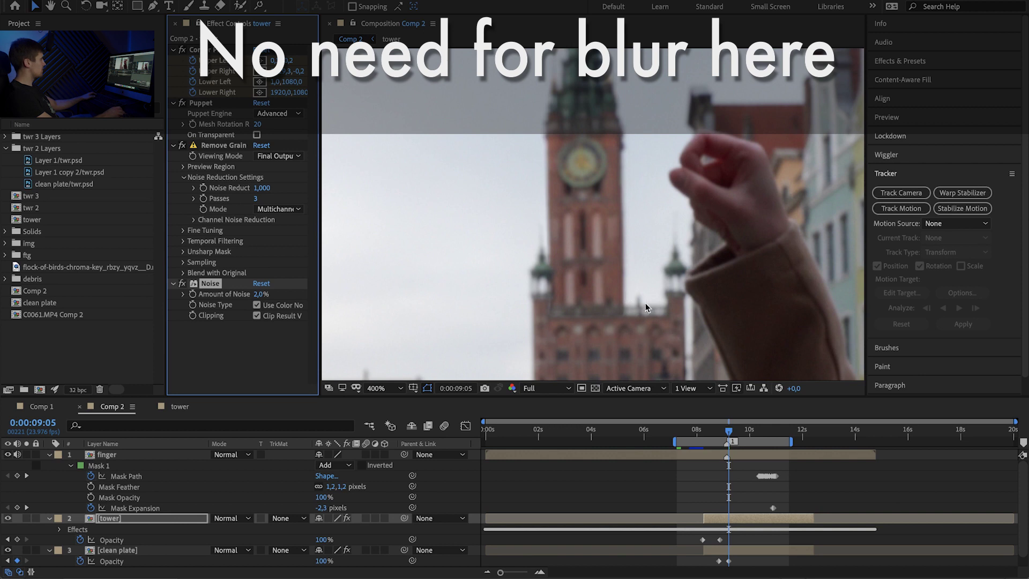
scroll(635, 202, "down", 4)
scroll(635, 202, "up", 2)
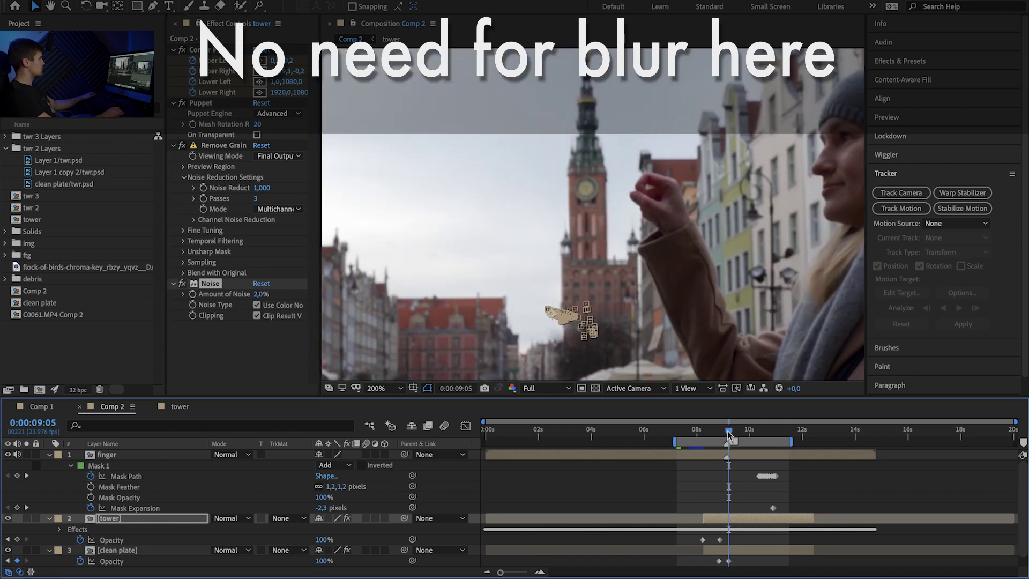
- Preview the tower bend with the added noise from just before the flick
left_click(695, 433)
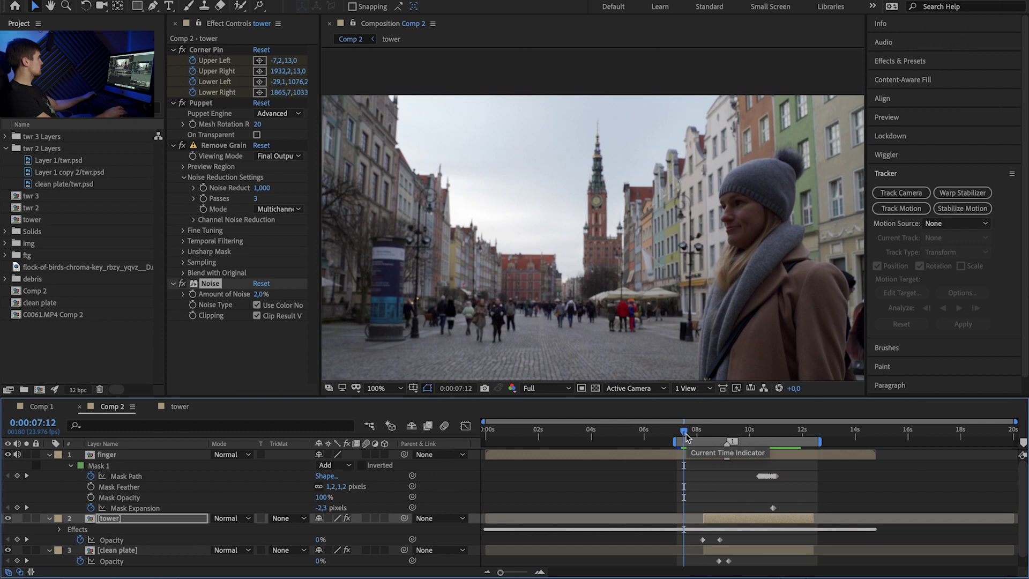
key("space")
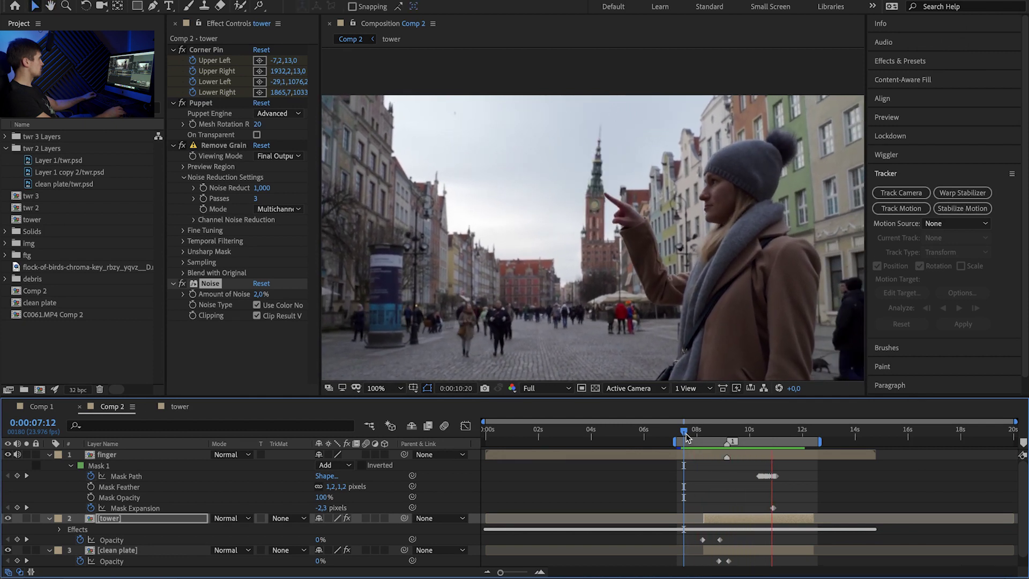
key("space")
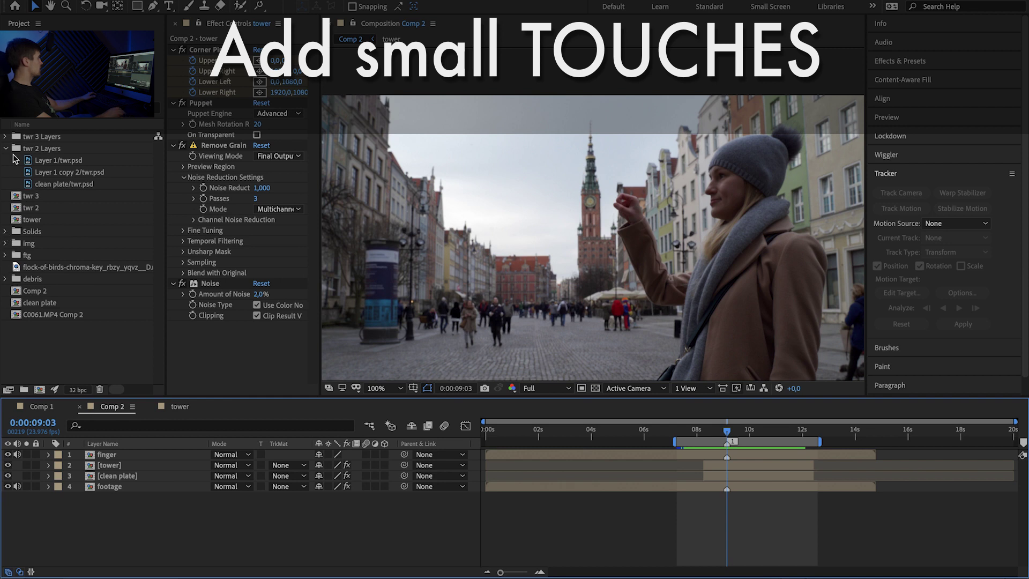
- Add the flock-of-birds clip, shrink it, place it near the tower and hide it
left_click_drag(43, 263, 730, 454)
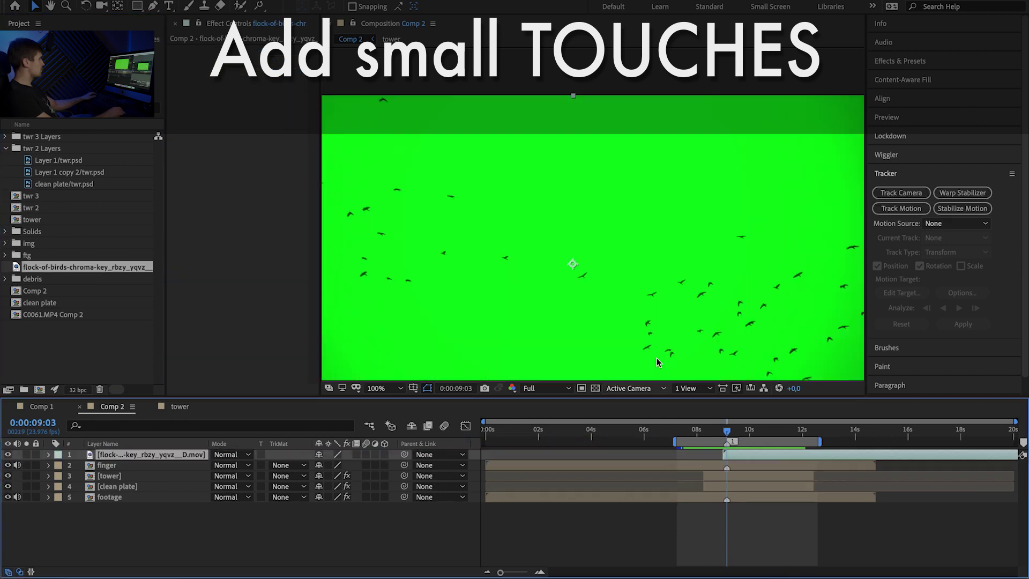
scroll(603, 262, "down", 2)
left_click_drag(733, 324, 626, 263)
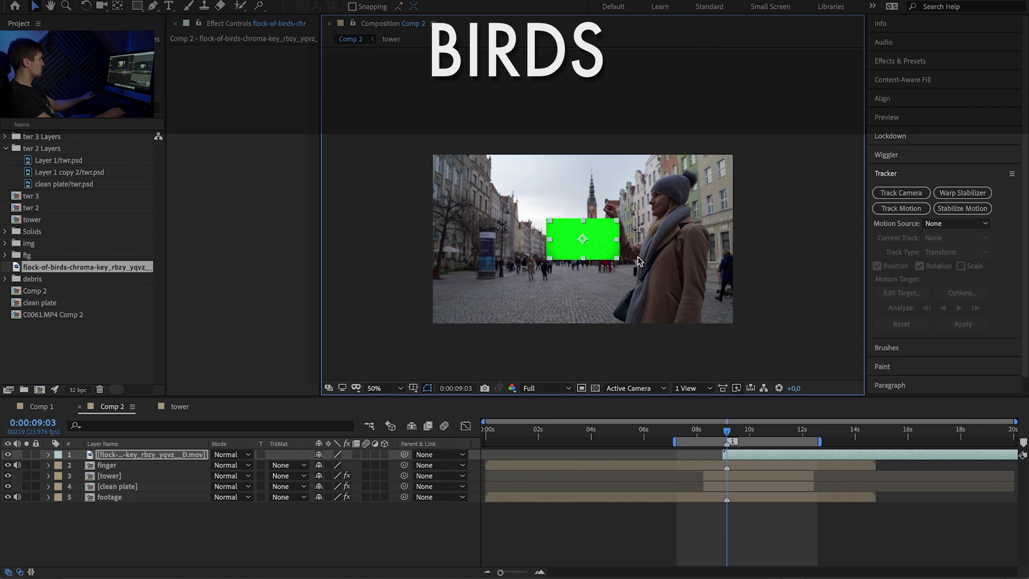
scroll(630, 265, "up", 2)
left_click_drag(541, 168, 531, 150)
left_click(8, 454)
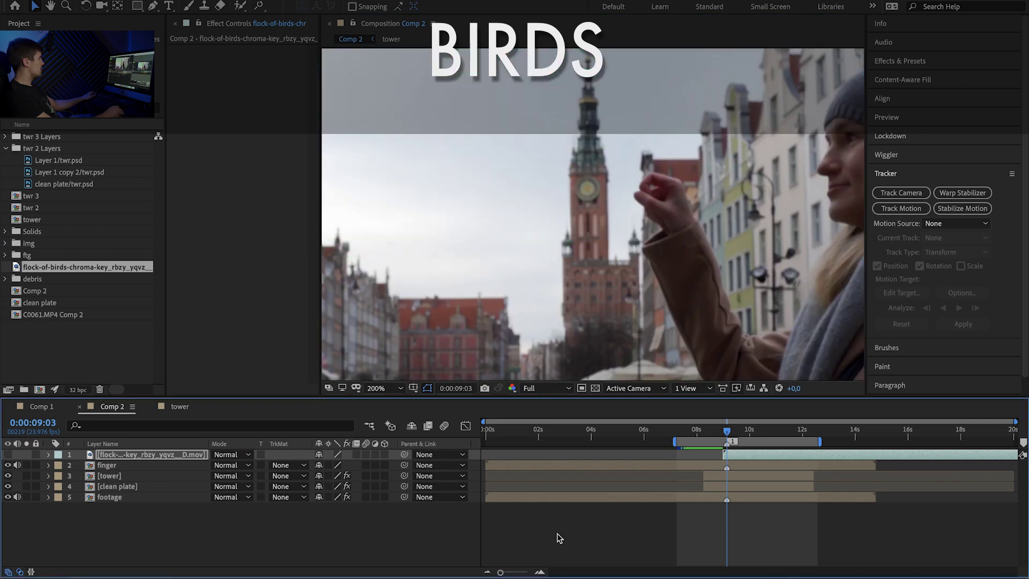
- Solo the footage layer and deselect all layers
left_click(743, 500)
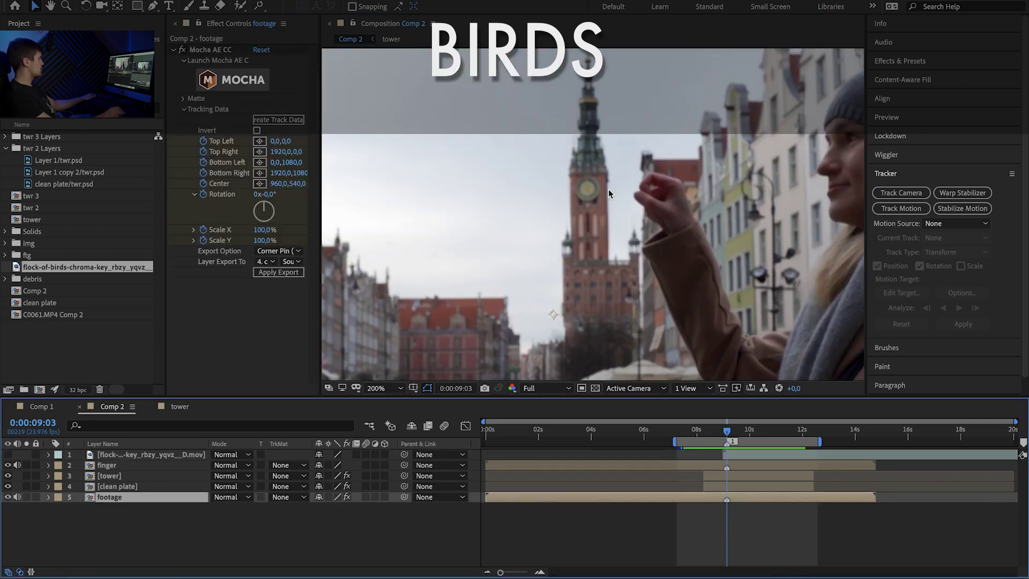
left_click(26, 497)
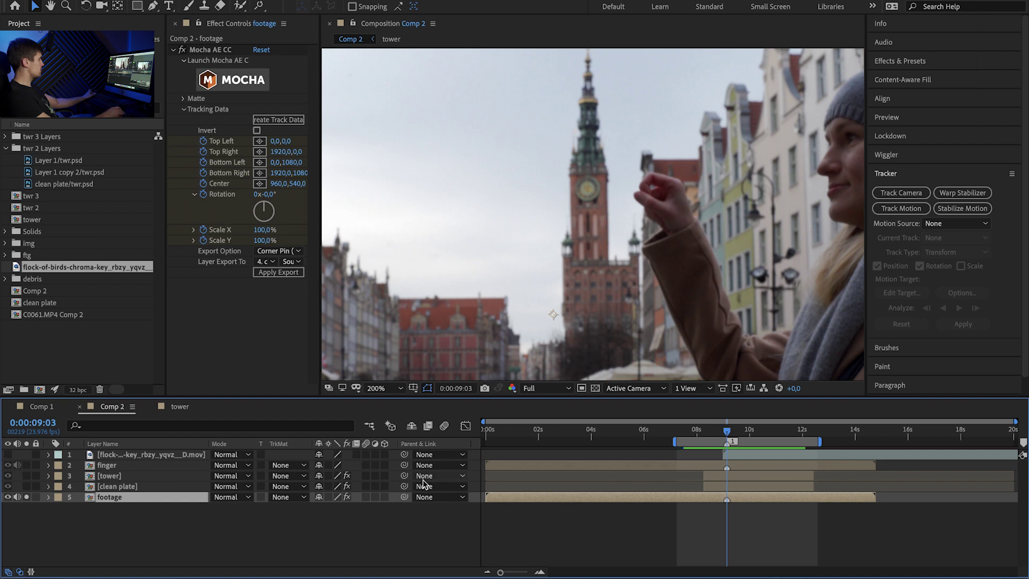
left_click(717, 504)
- Create a null at the bottom of the layer stack named 'track'
key("ctrl+alt+shift+y")
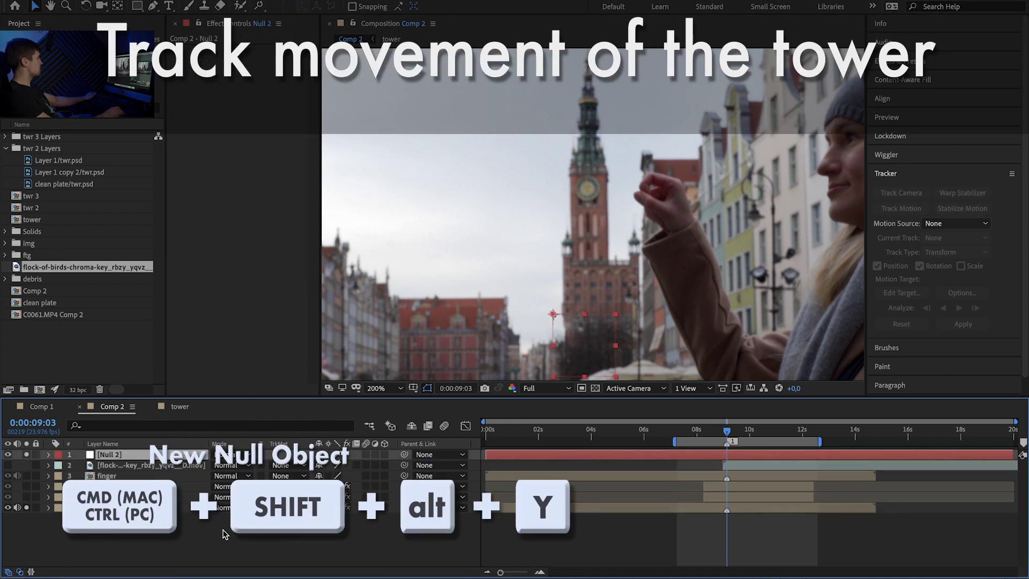
left_click_drag(113, 455, 115, 514)
key("Return")
type("track")
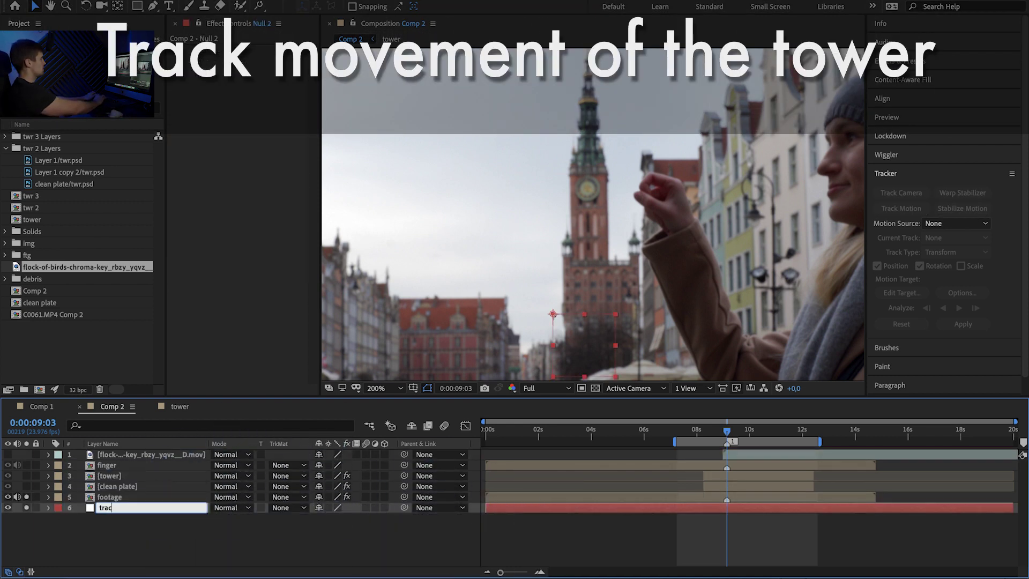
key("Return")
- Set up a motion tracker on footage with points on the clock and turret, targeting track
key("ctrl+Up")
left_click(905, 210)
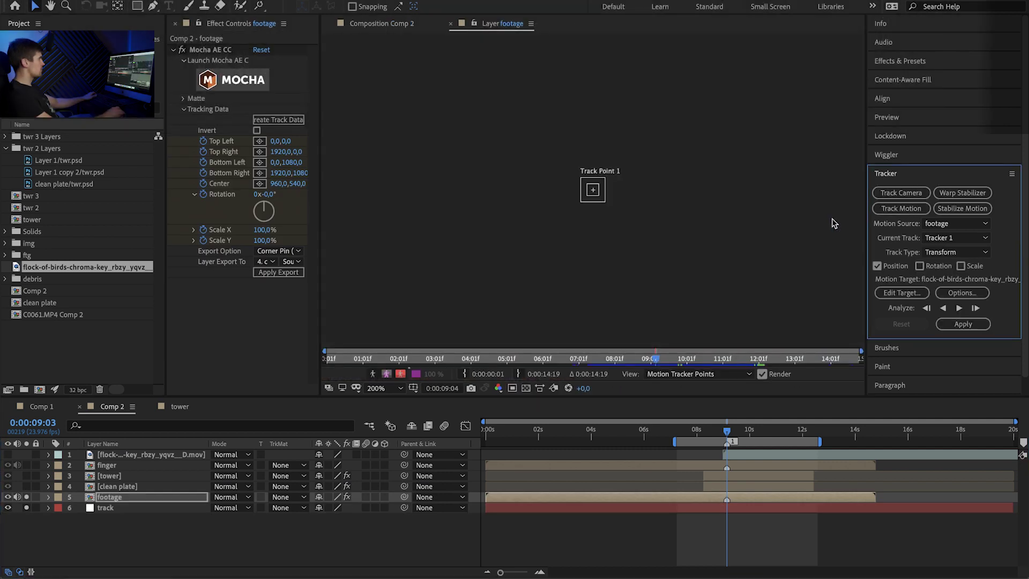
scroll(683, 165, "up", 2)
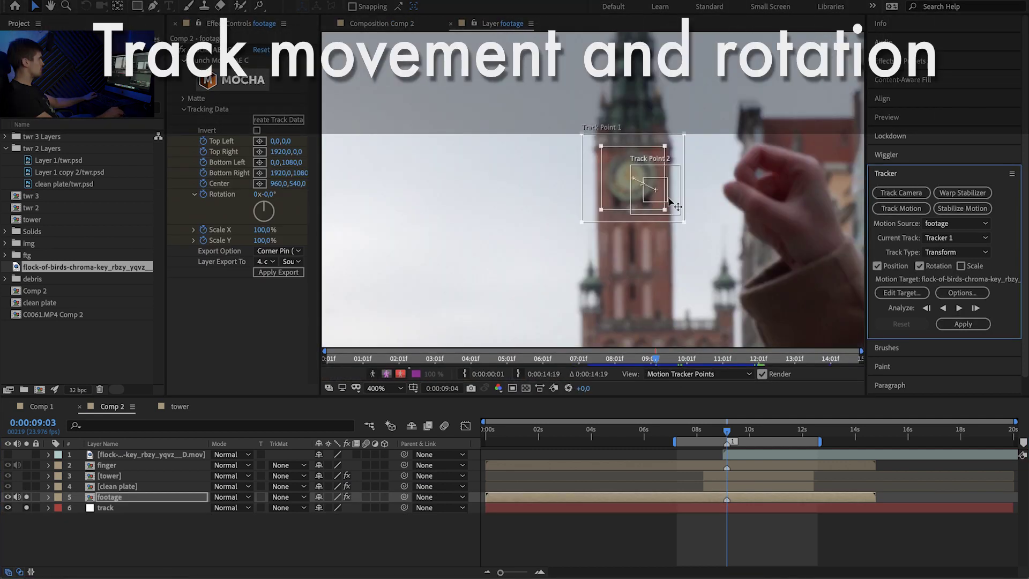
left_click_drag(670, 202, 627, 316)
left_click_drag(581, 187, 648, 193)
left_click_drag(631, 281, 630, 216)
left_click_drag(634, 262, 643, 289)
left_click(904, 294)
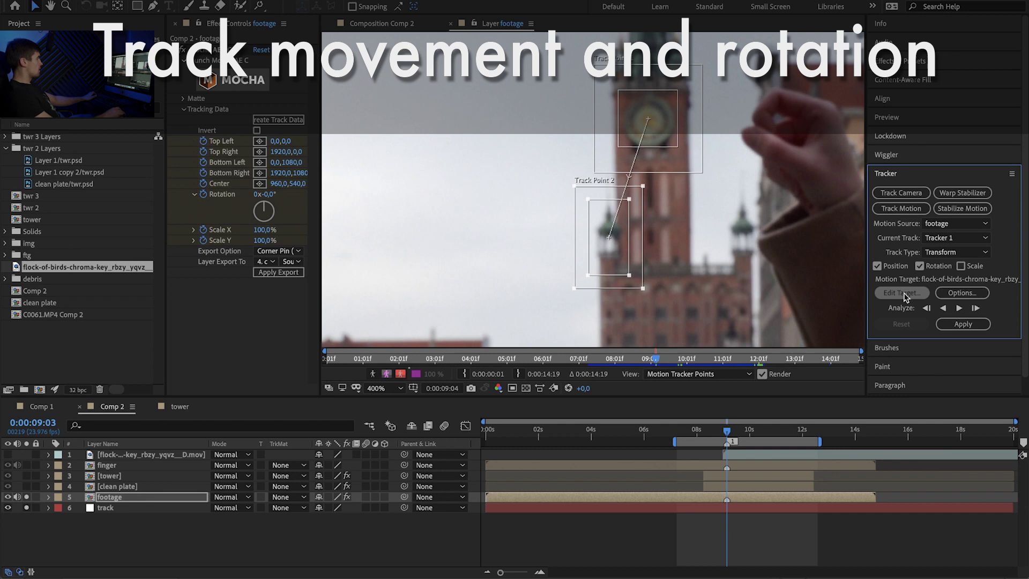
left_click(905, 297)
left_click(828, 396)
- Confirm track as motion target, analyze forward, and return to 0:00:11:11 where tracking drifted
left_click(809, 473)
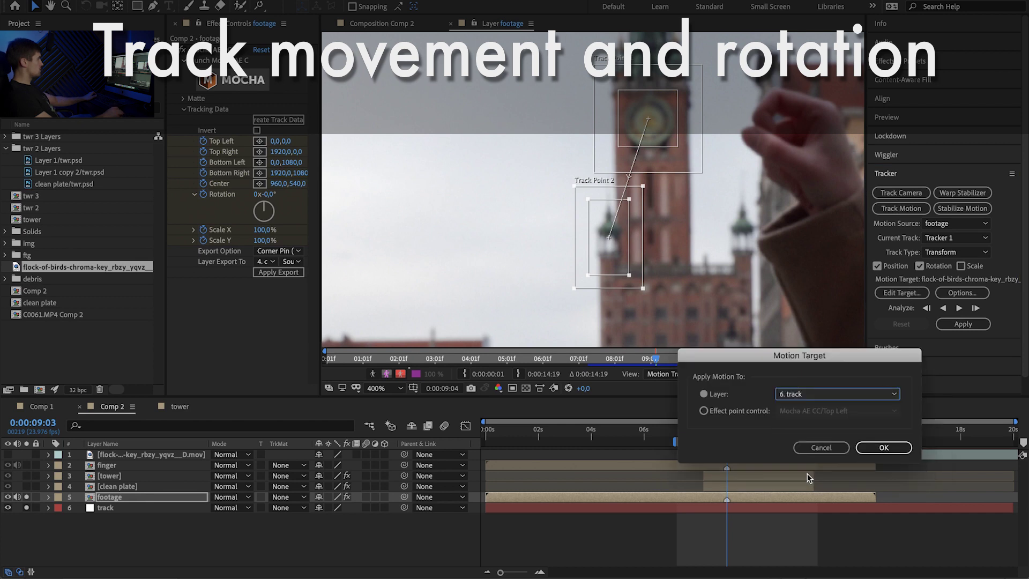
left_click(884, 447)
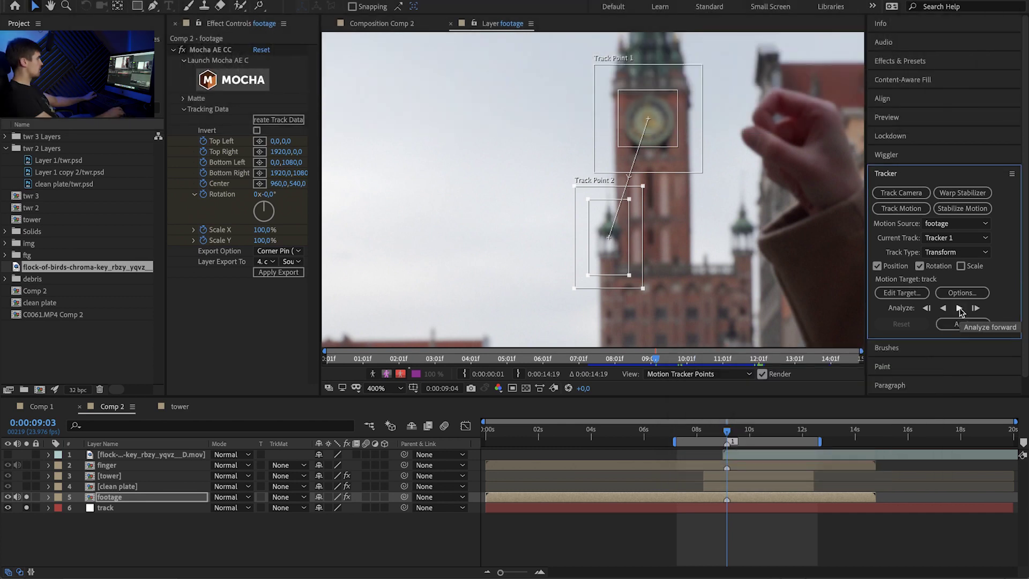
left_click(959, 309)
scroll(653, 185, "down", 1)
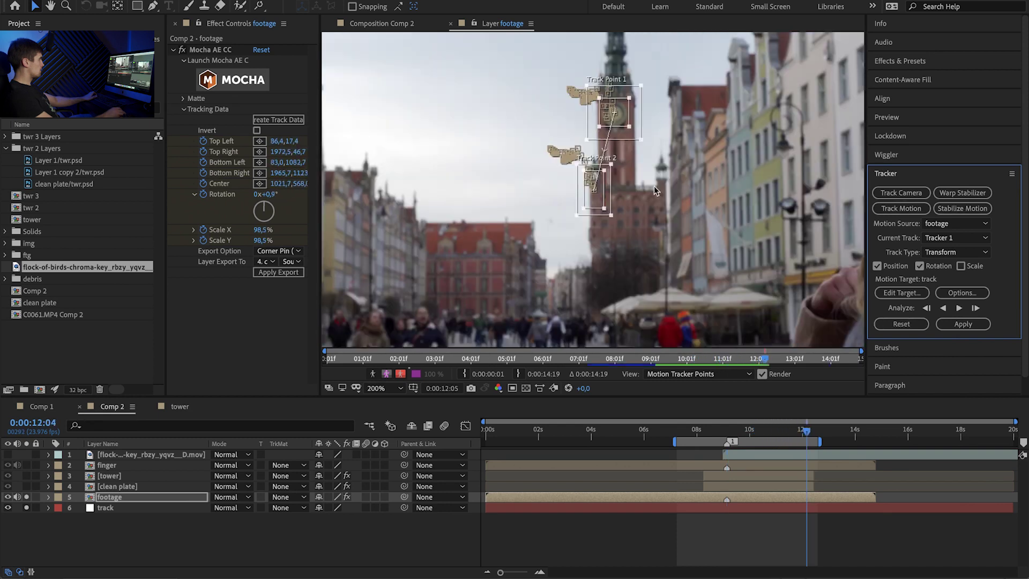
left_click_drag(654, 185, 716, 268)
scroll(677, 240, "up", 2)
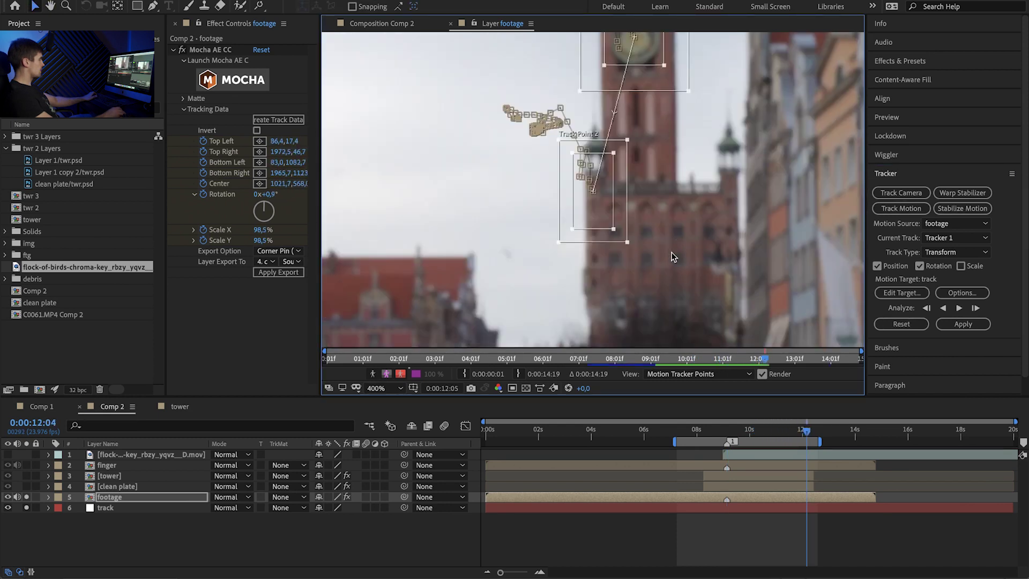
left_click_drag(806, 431, 788, 431)
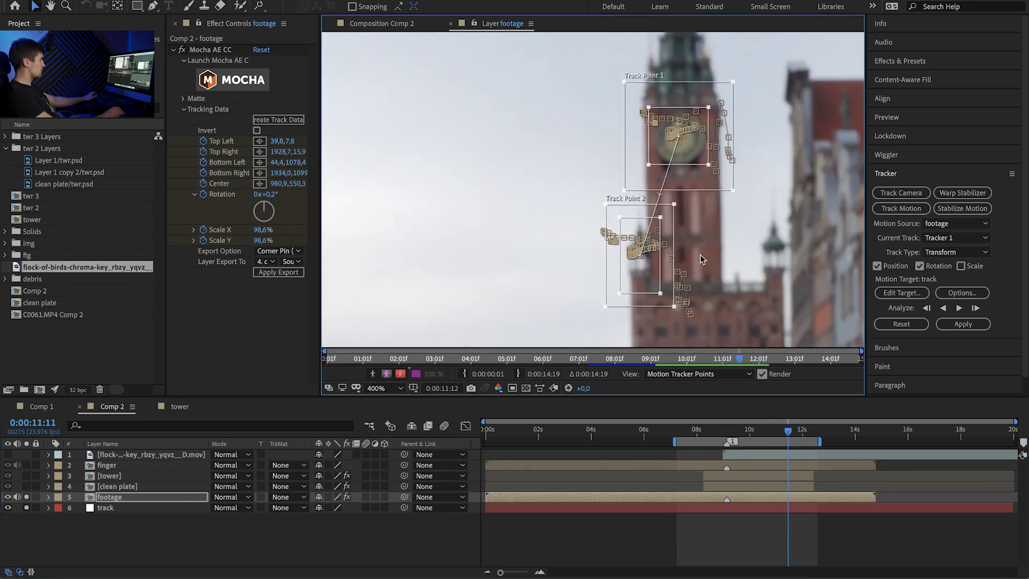
- Set tracker options to stop tracking on low confidence and adapt the feature every frame
left_click(954, 292)
left_click(755, 440)
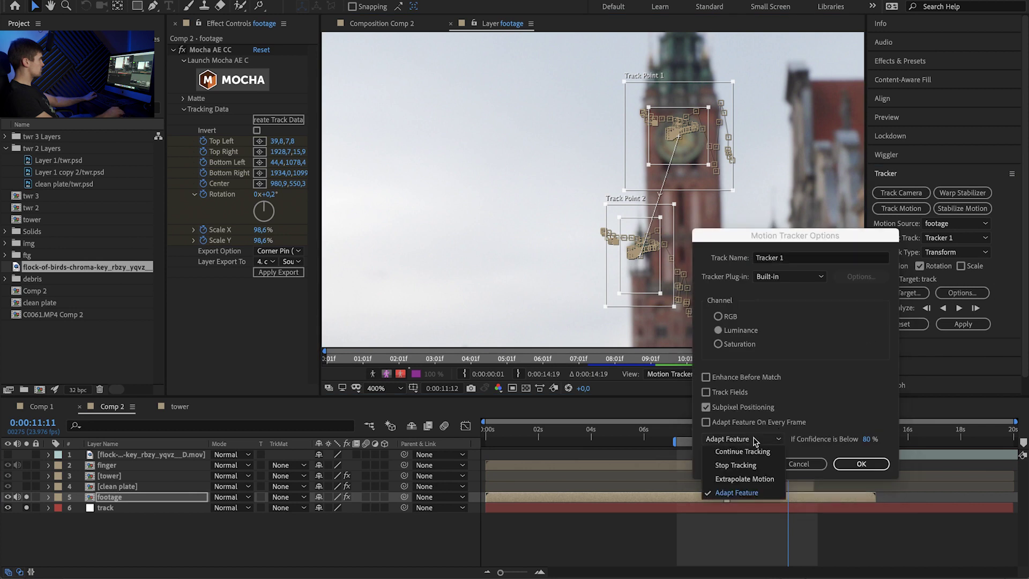
left_click(745, 466)
left_click(706, 422)
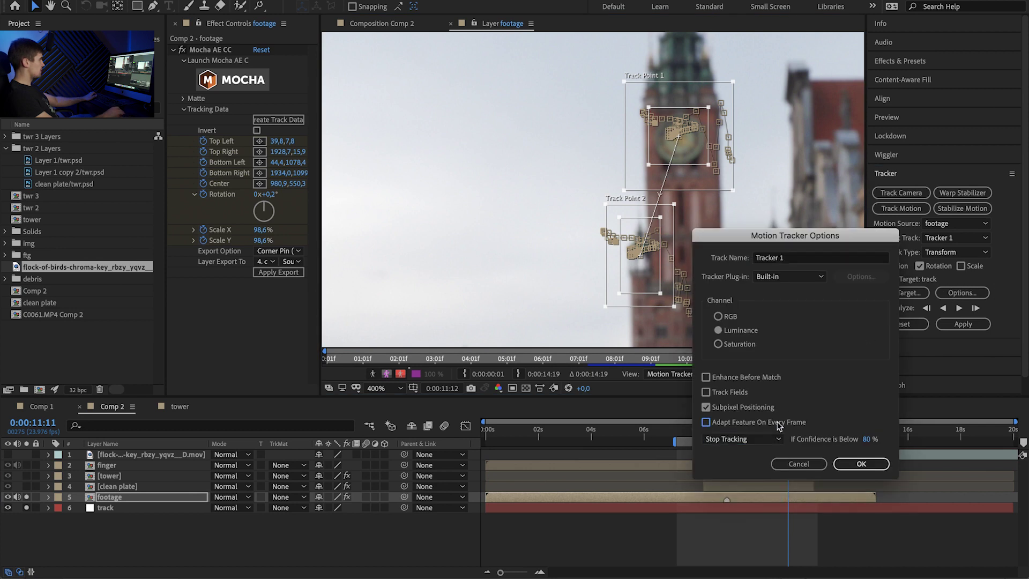
left_click(880, 471)
- Track forward frame by frame, enlarging and nudging the track points on clock and turret
left_click(979, 307)
left_click(979, 307)
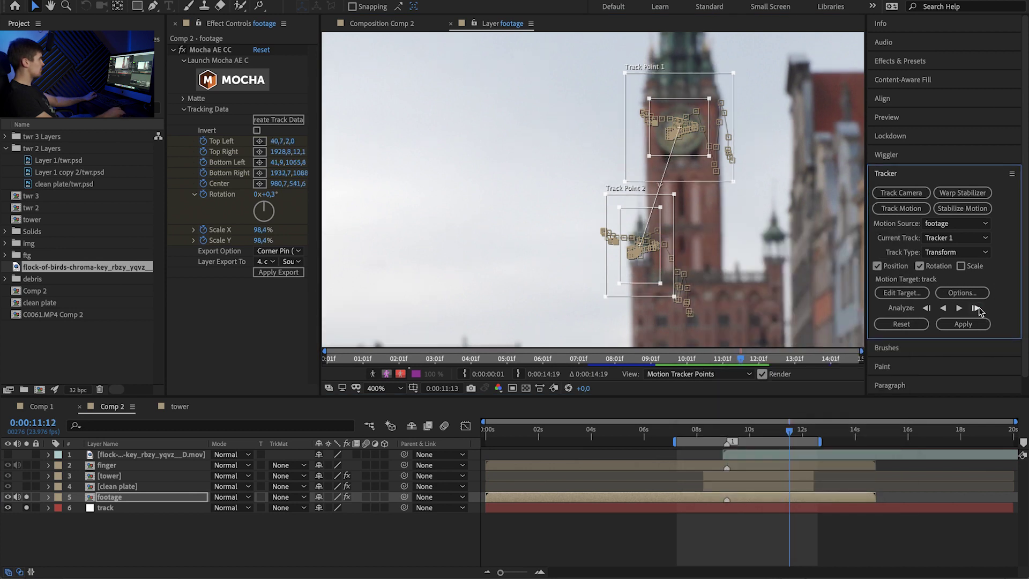
left_click(978, 307)
left_click(978, 307)
left_click(979, 307)
left_click(979, 307)
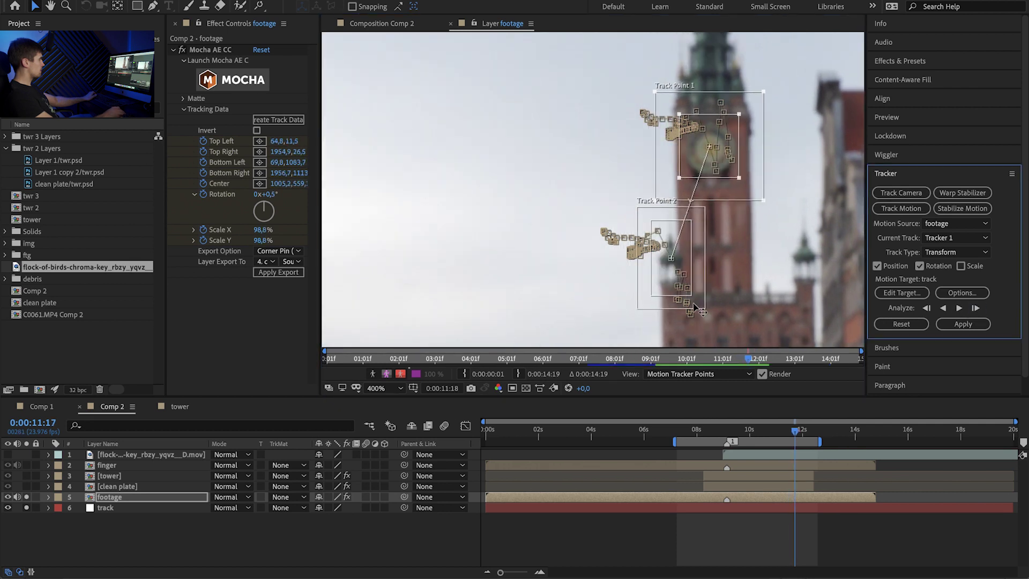
left_click_drag(759, 199, 759, 207)
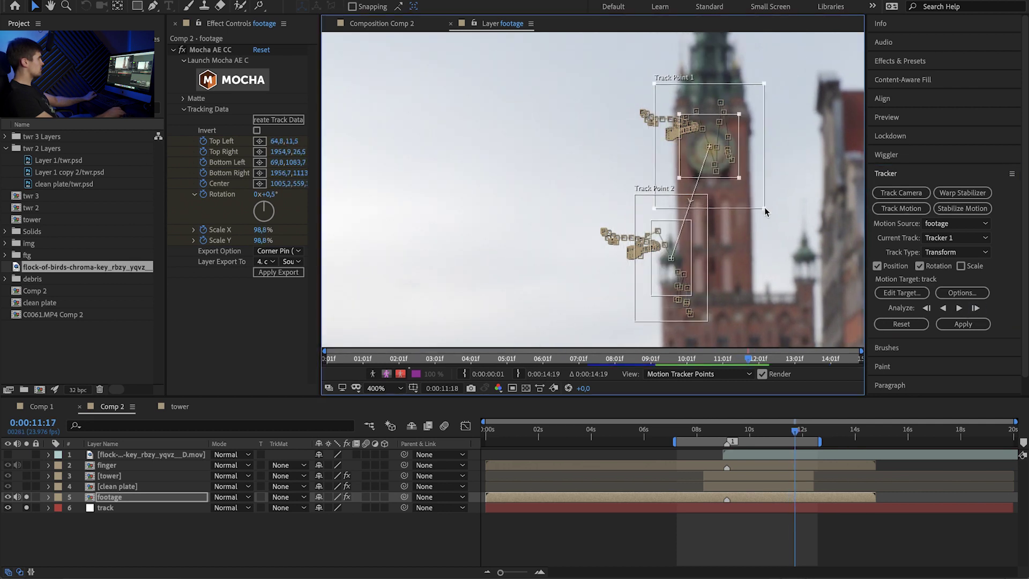
left_click(979, 308)
left_click_drag(676, 276, 676, 283)
left_click(976, 309)
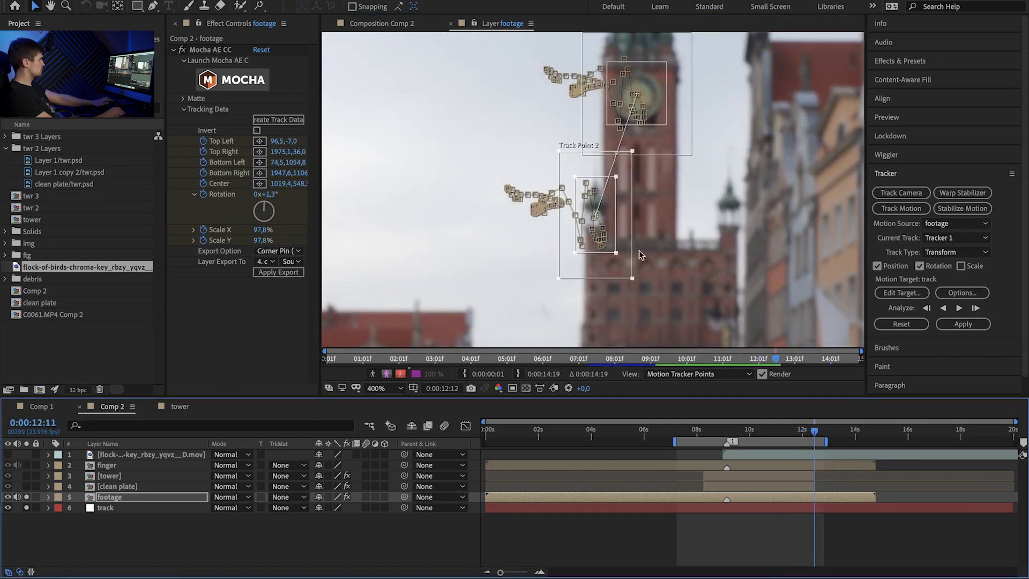
left_click_drag(558, 278, 528, 291)
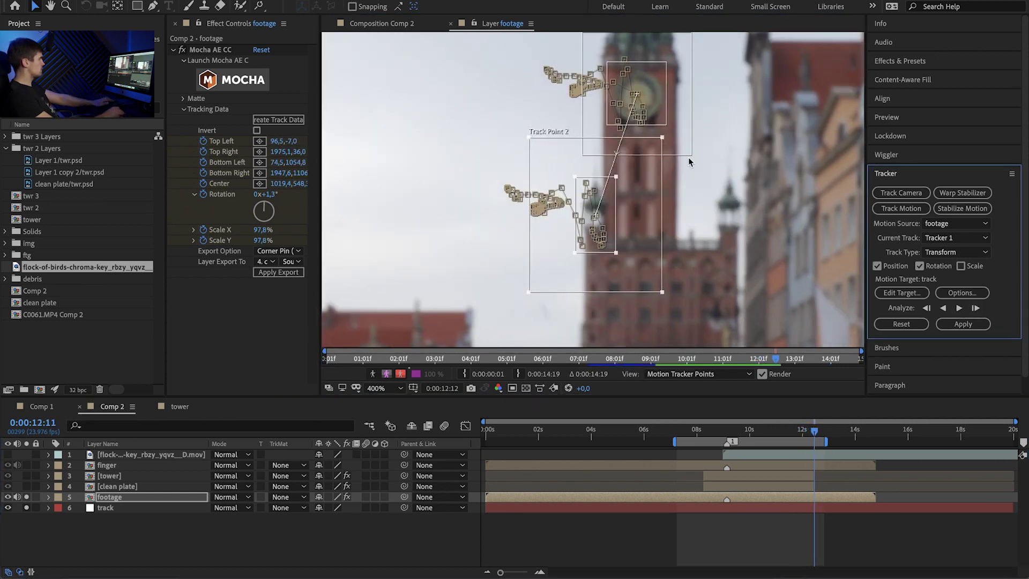
- Finish tracking through the shot and apply the tracking data to the track layer
left_click(959, 308)
key("slash")
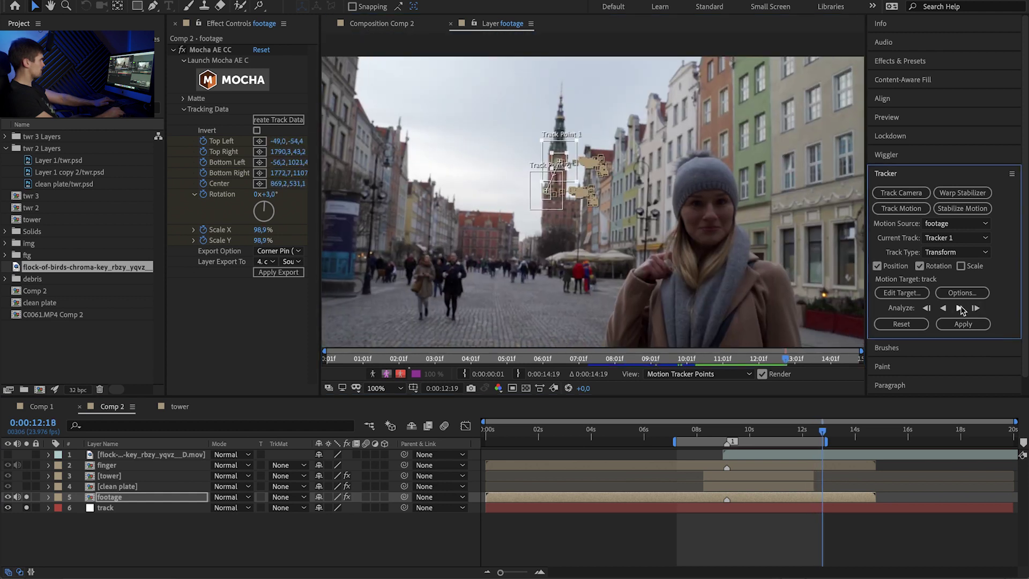
left_click(959, 309)
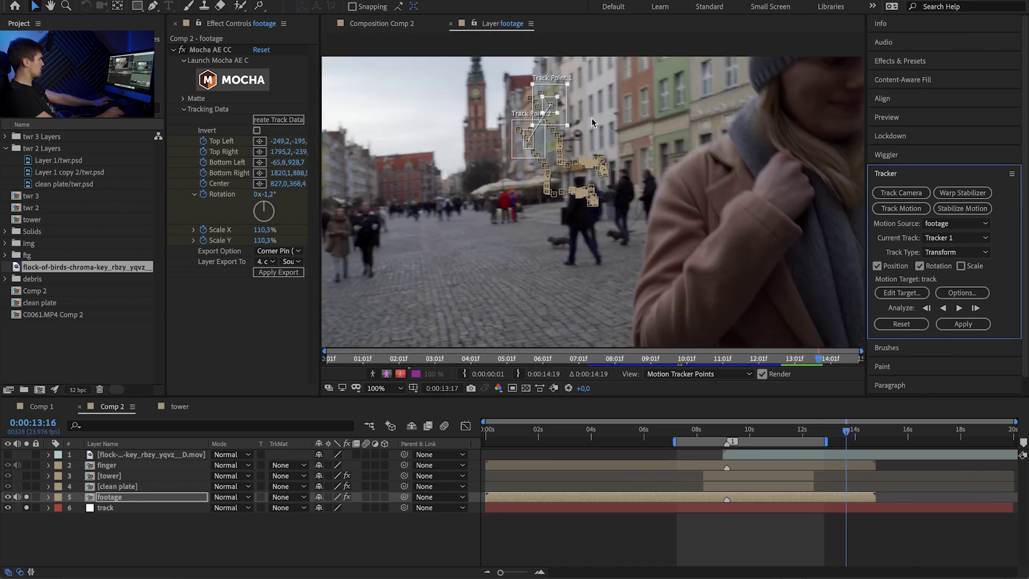
left_click_drag(525, 114, 629, 194)
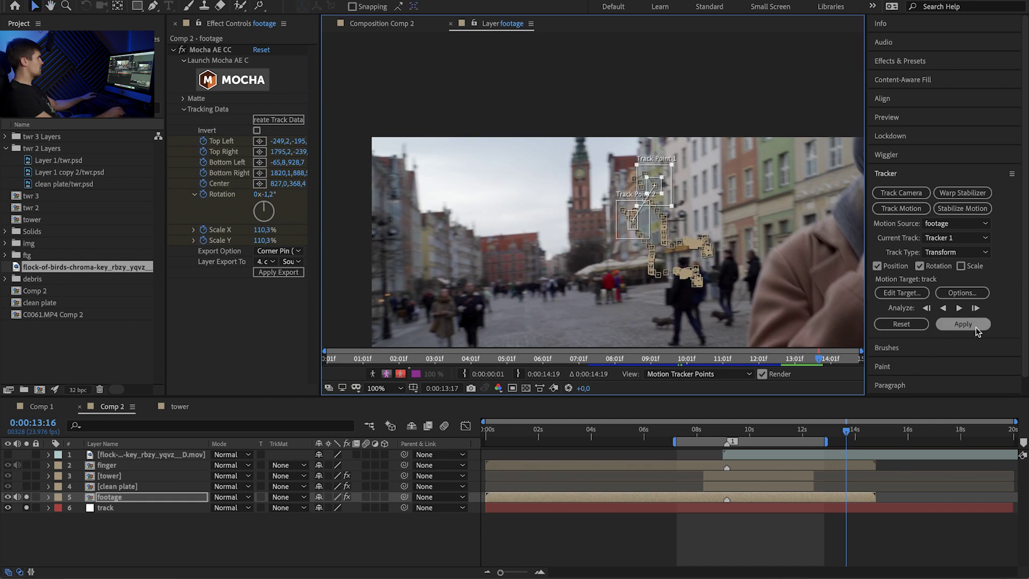
left_click(962, 323)
- Confirm the track apply, then anchor the bird layer at its bottom-right corner beside the tower
left_click(844, 425)
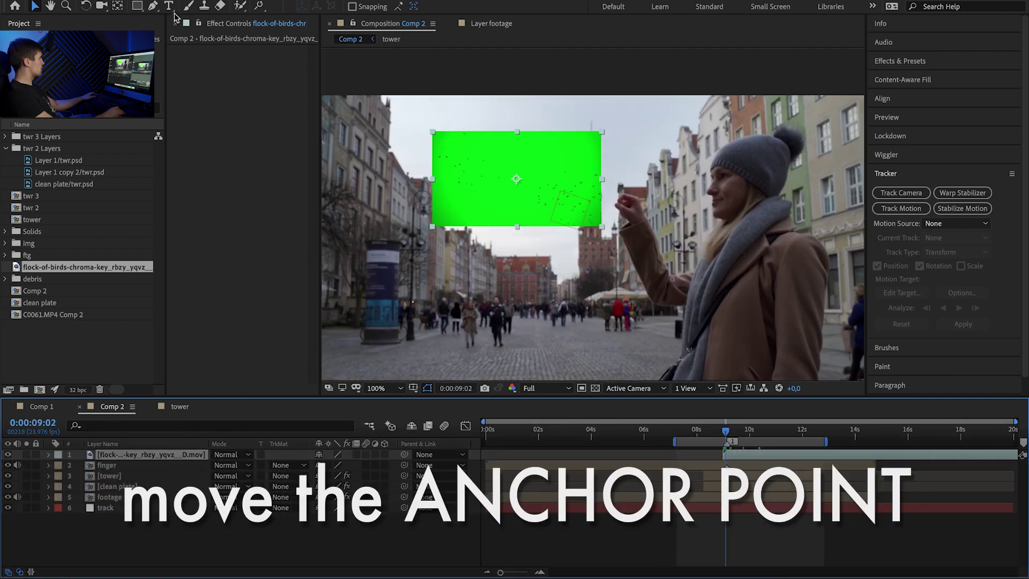
left_click(119, 6)
left_click_drag(510, 178, 601, 224)
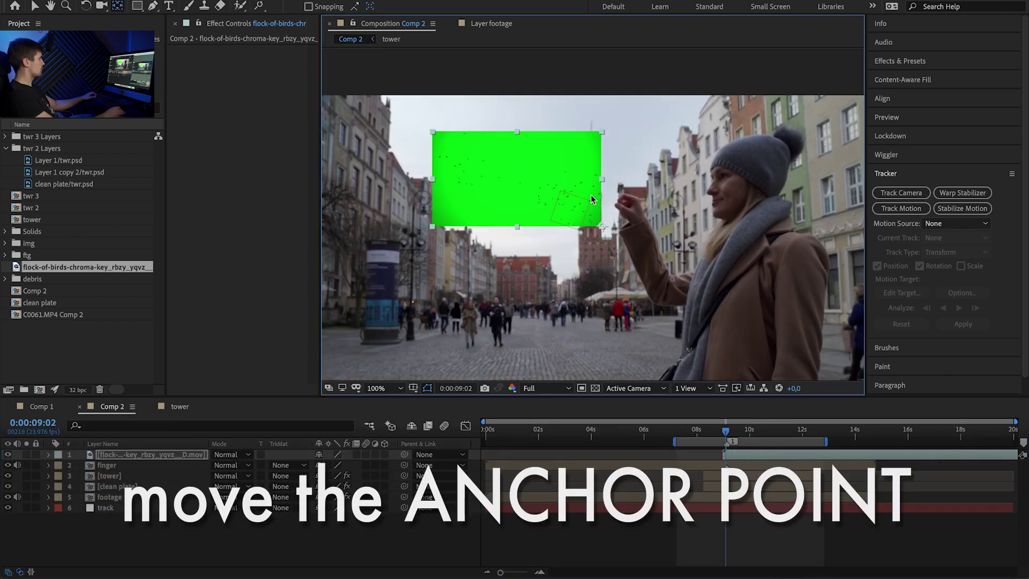
key("v")
left_click_drag(590, 194, 580, 173)
- Set the bird layer's Scale to 25% and parent it to the track null
key("s")
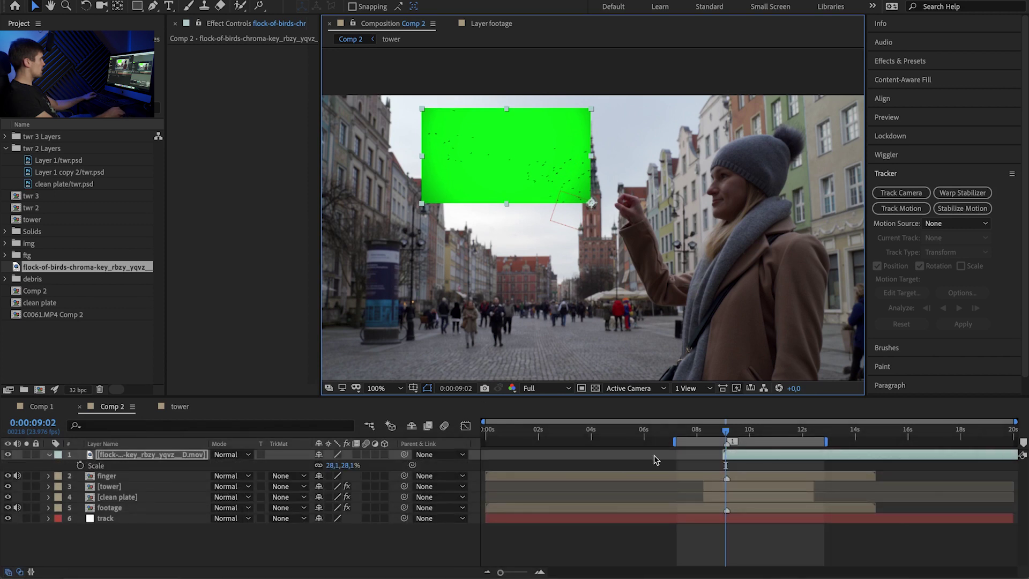
left_click(334, 465)
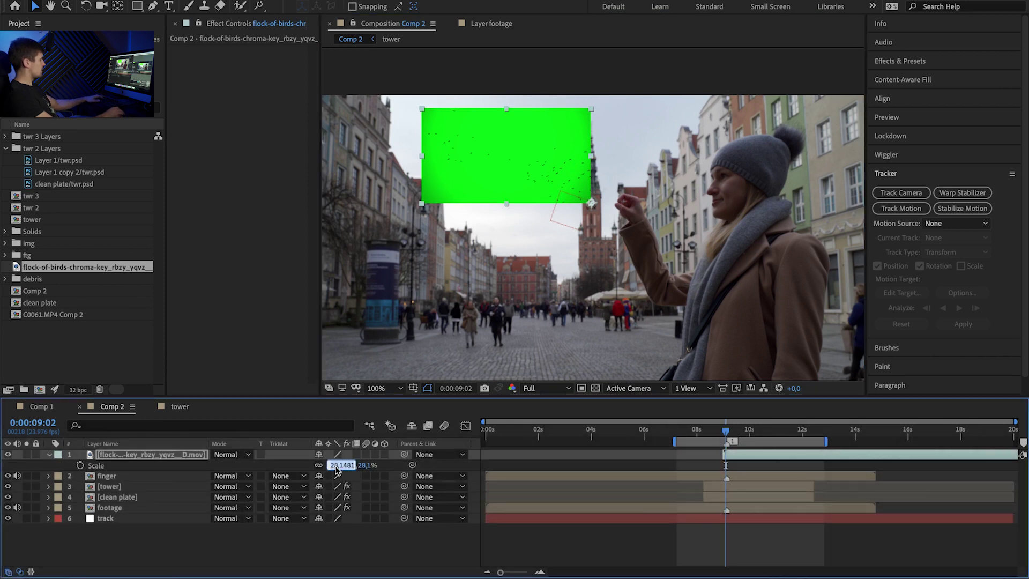
key("Return")
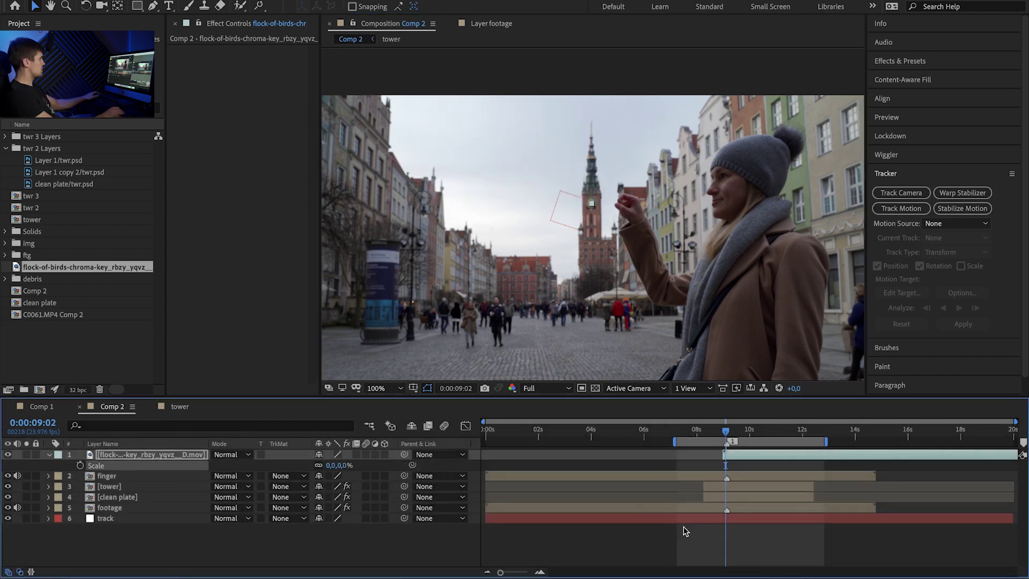
key("space")
left_click(342, 465)
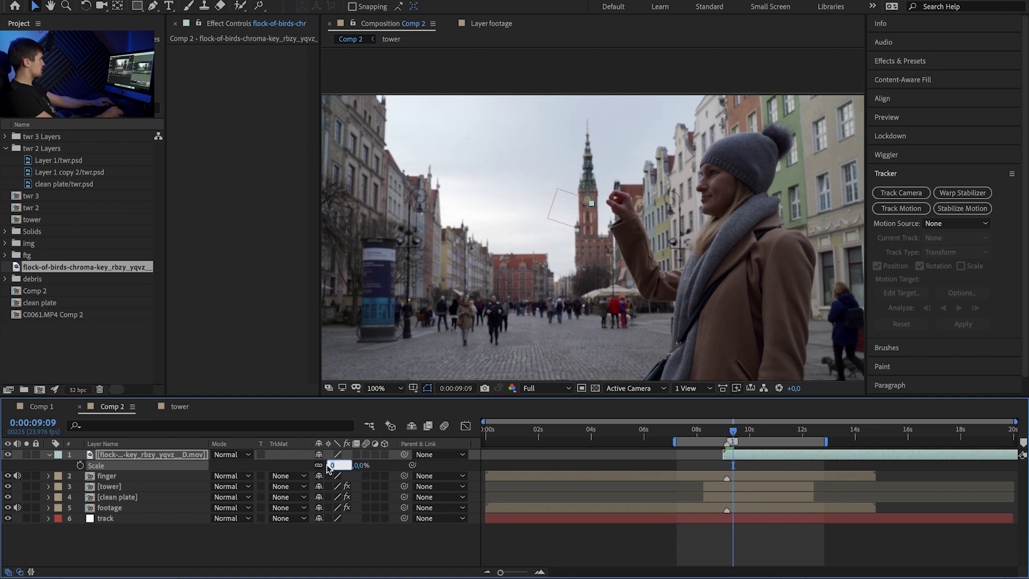
type("25")
key("Return")
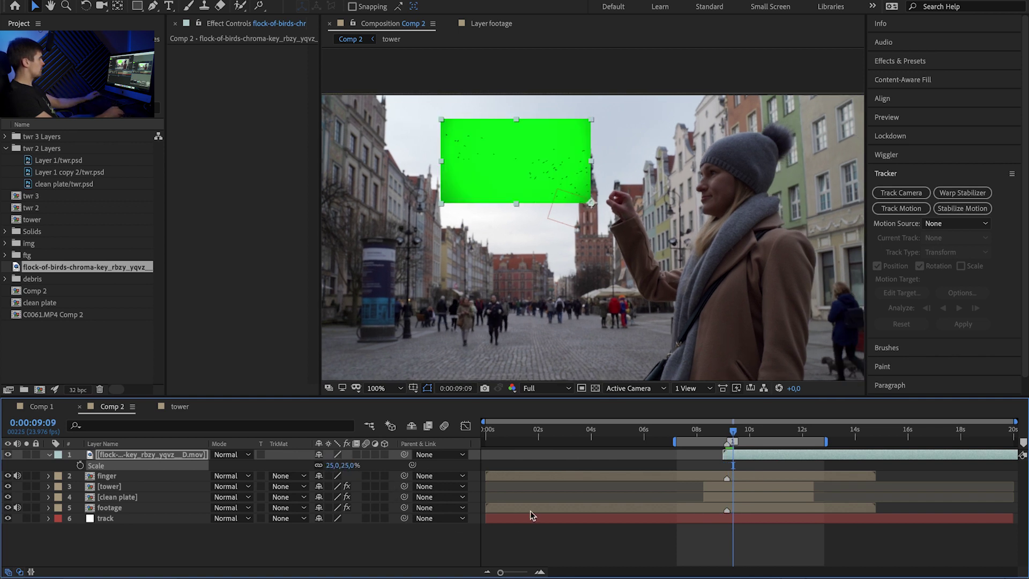
key("Page_Up")
key("Page_Up")
key("Page_Up")
key("Page_Up")
key("Page_Up")
key("Page_Up")
left_click_drag(404, 454, 153, 519)
left_click_drag(727, 430, 808, 453)
- Keyframe the bird Scale from 0% at 0:00:10:14 to 25% at 0:00:11:06 with Easy Ease In
key("period")
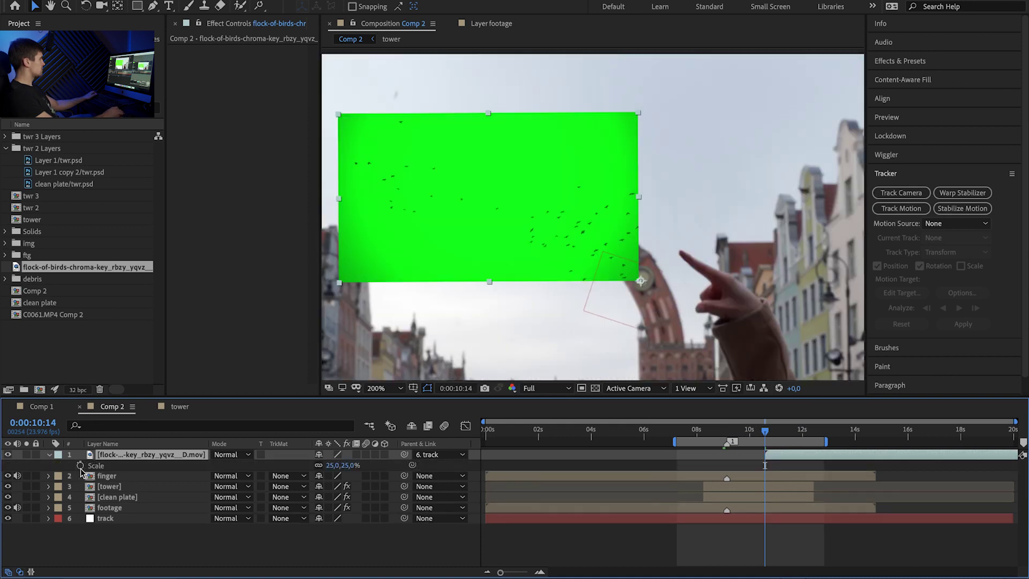
left_click(80, 465)
left_click(770, 466)
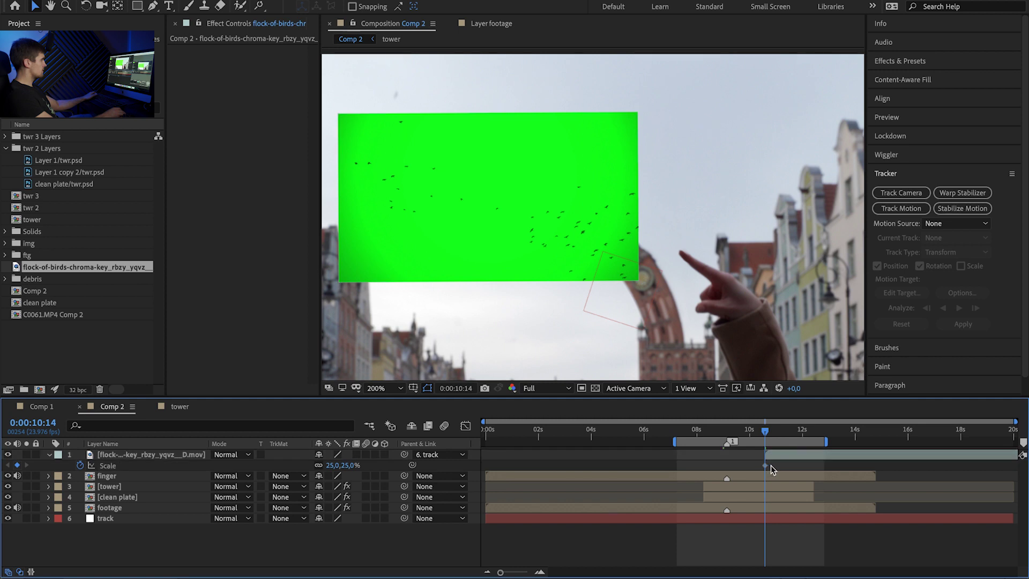
left_click_drag(766, 465, 785, 466)
left_click(340, 466)
type("0")
key("Return")
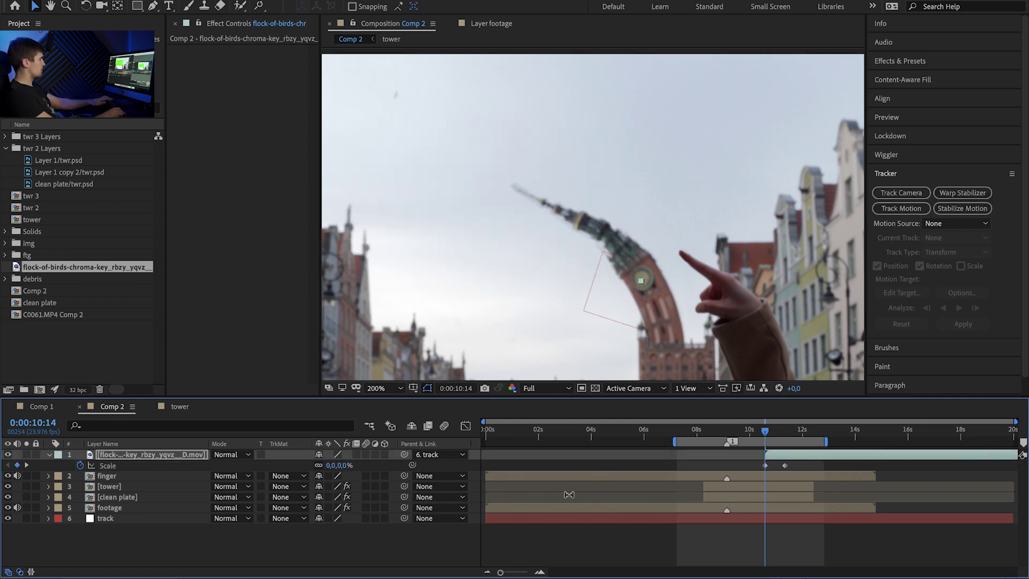
key("space")
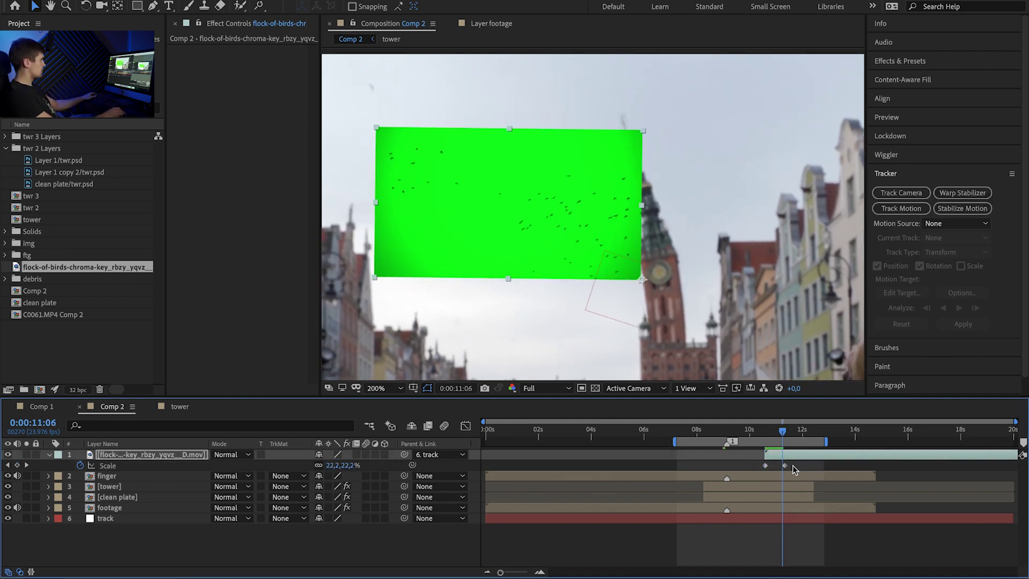
left_click(785, 466)
right_click(785, 465)
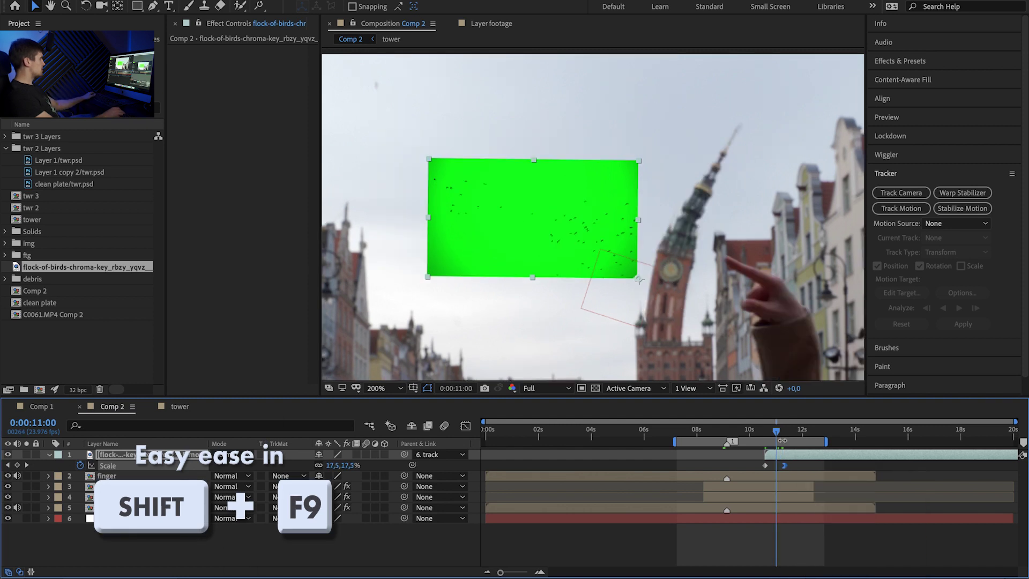
left_click_drag(782, 440, 791, 441)
left_click(819, 456)
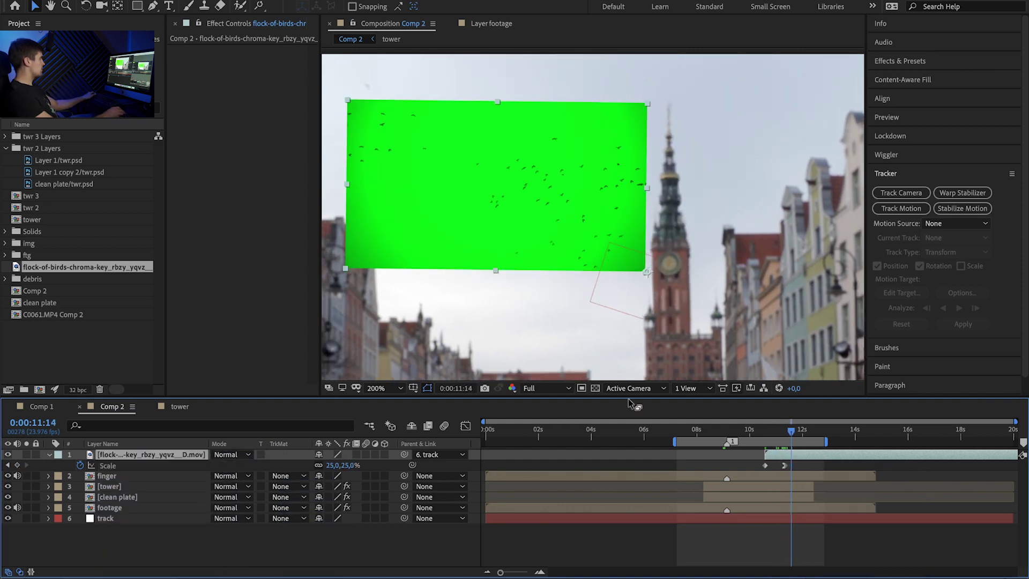
- Apply Keylight to the birds, sample the green as Screen Colour, and raise Clip Black to 26
key("ctrl+space")
type("k")
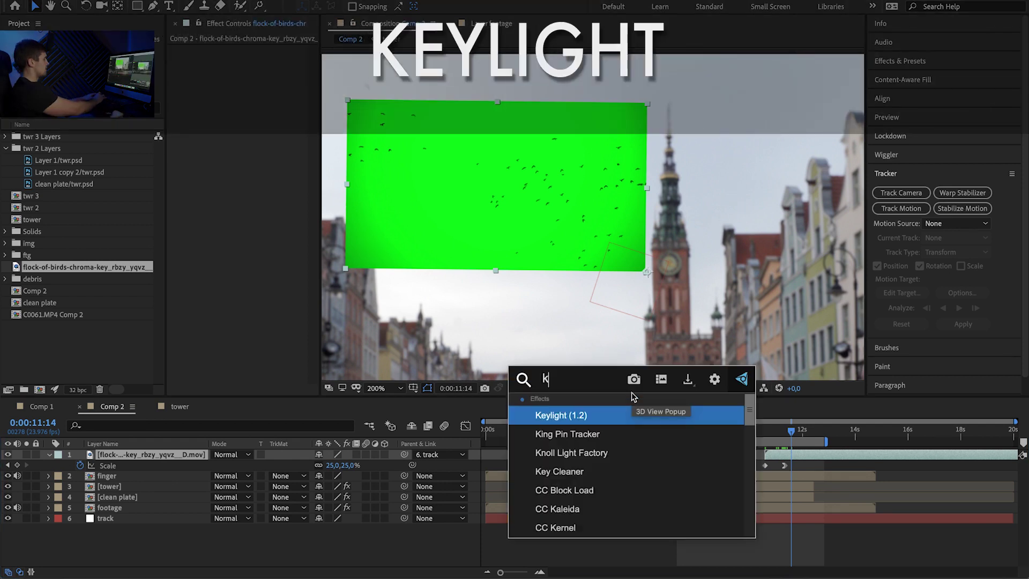
type("e")
key("Return")
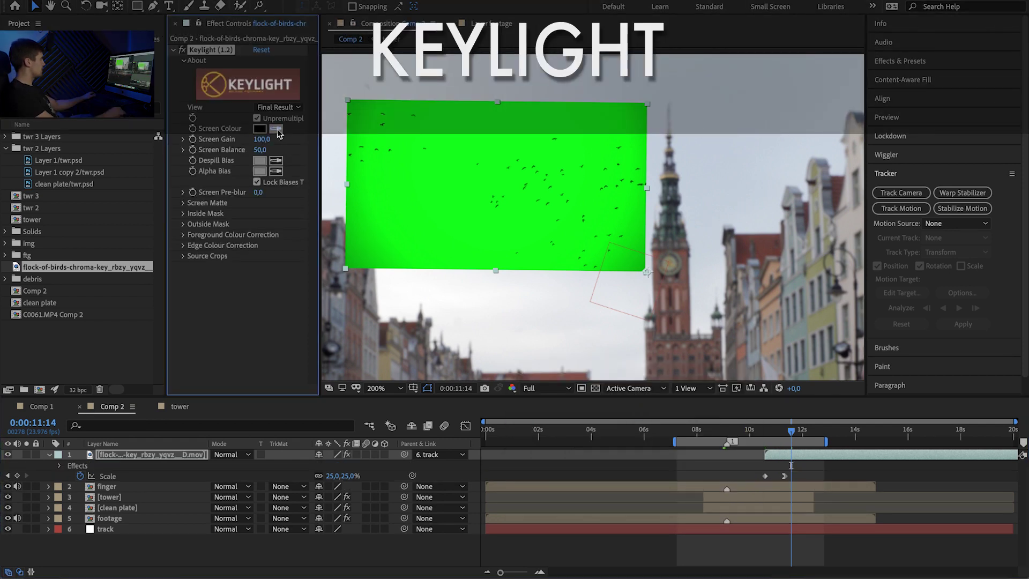
left_click(370, 107)
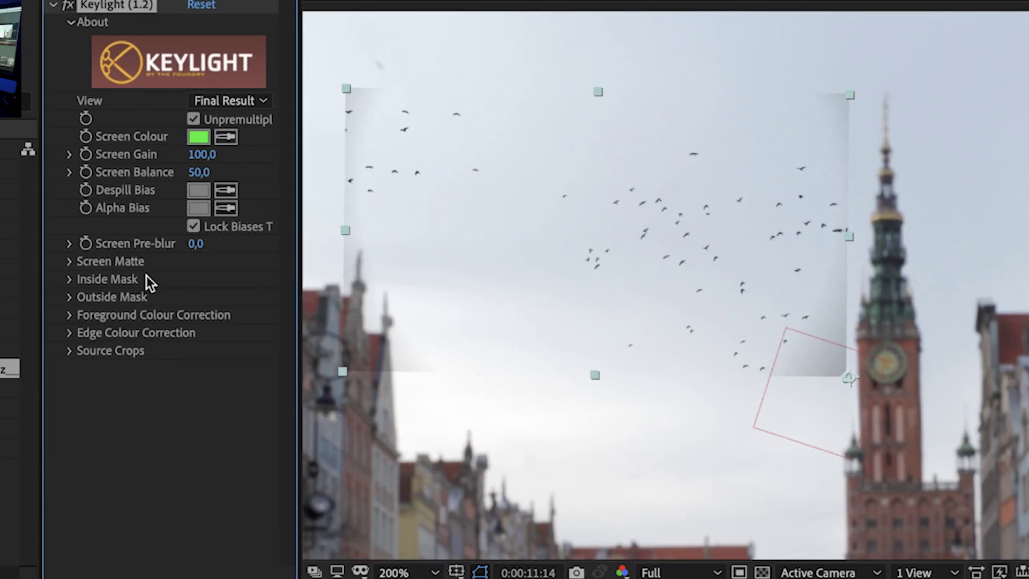
left_click(129, 262)
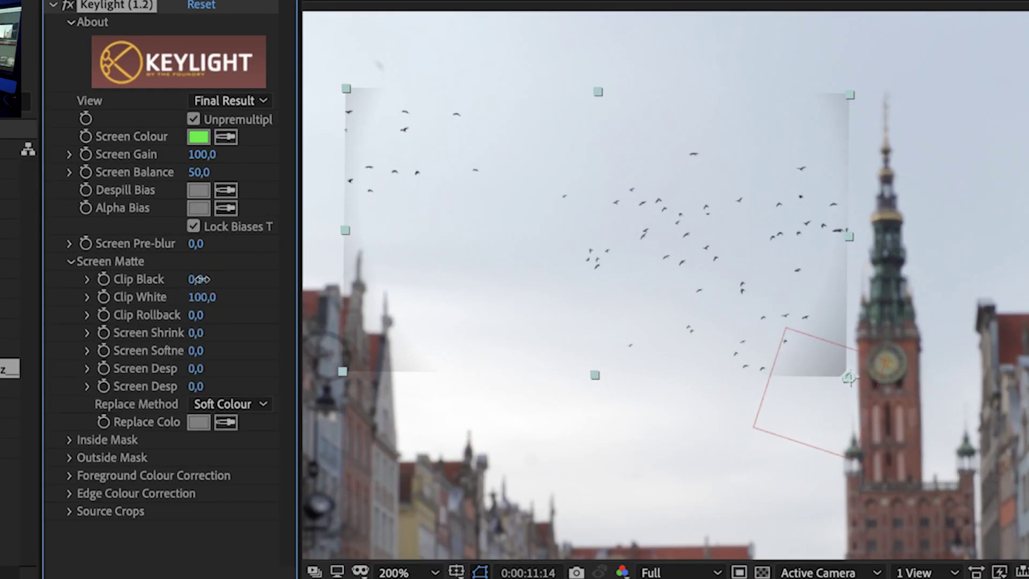
left_click_drag(199, 279, 225, 279)
key("ctrl+space")
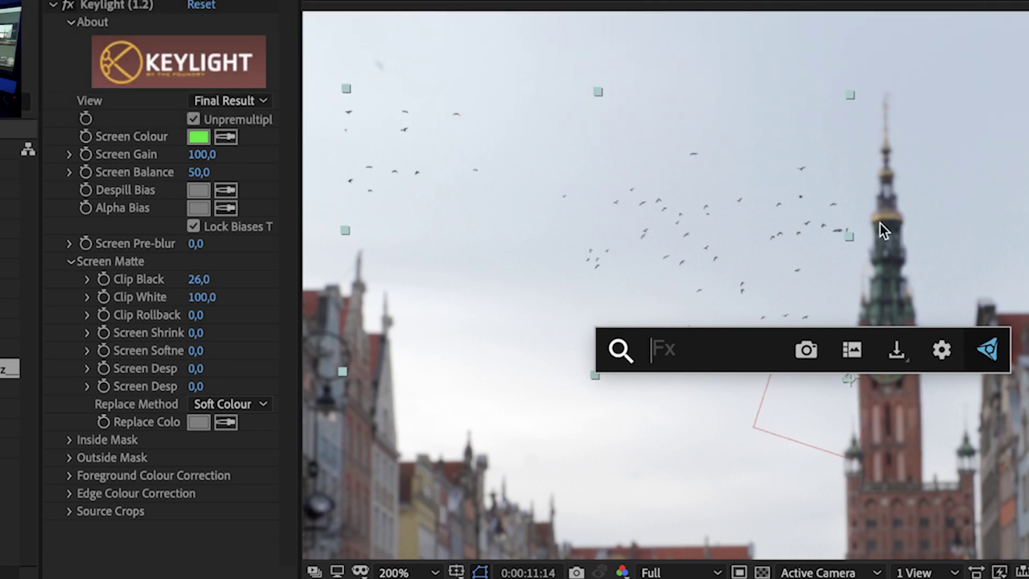
- Apply Curves to the bird layer and bend its Alpha channel curve steeply upward
type("cu")
key("Return")
left_click(230, 186)
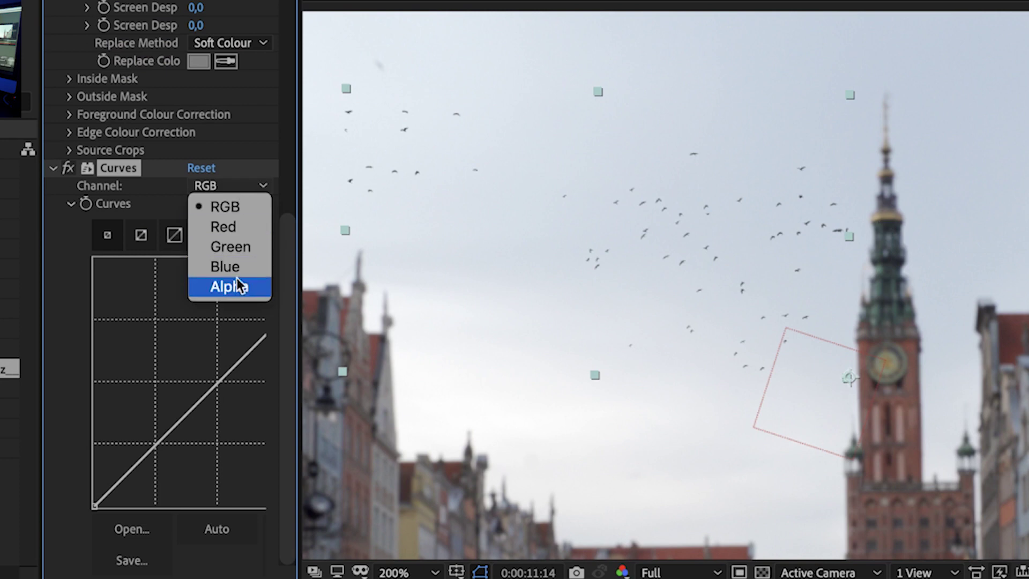
left_click(239, 286)
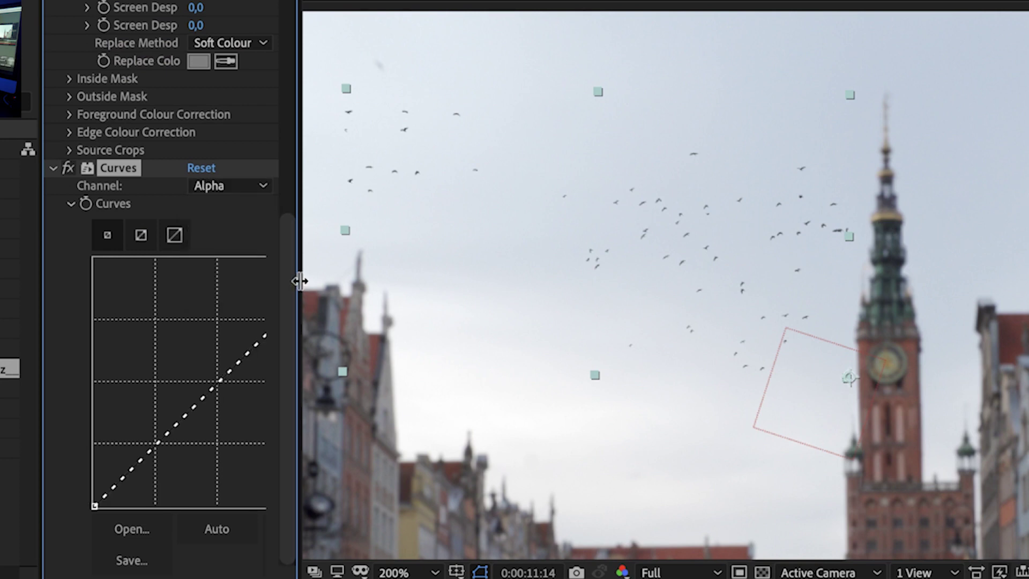
left_click_drag(299, 280, 419, 281)
left_click_drag(195, 359, 163, 326)
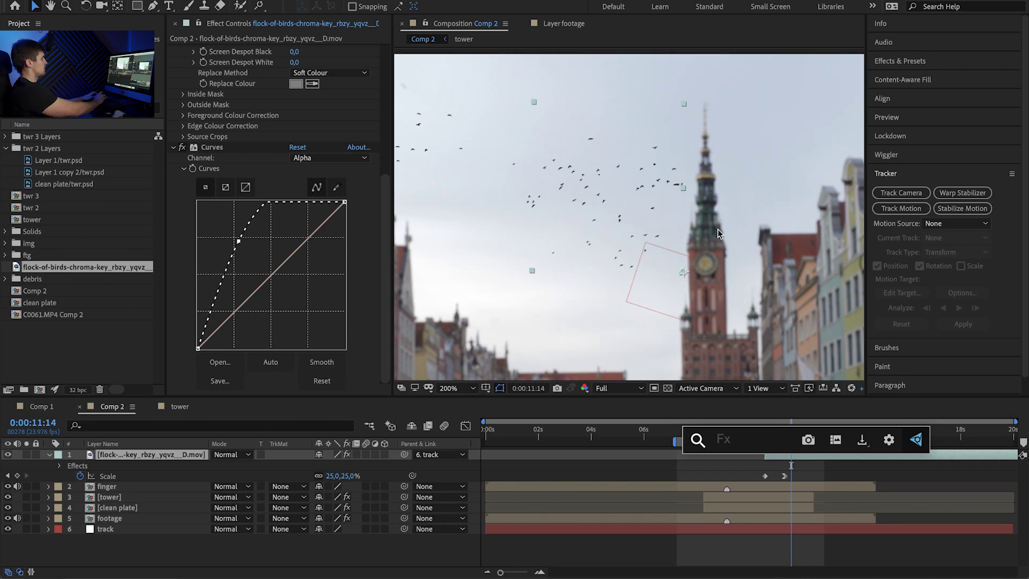
- Apply Gaussian Blur to the bird flock and set Blurriness to about 35,7
type("gaussi")
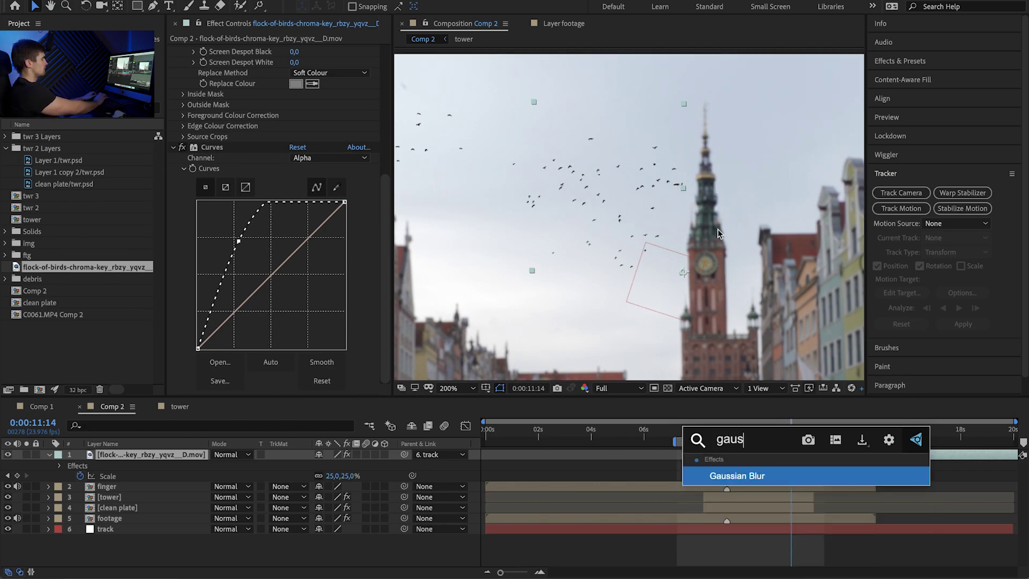
key("Return")
scroll(692, 264, "up", 2)
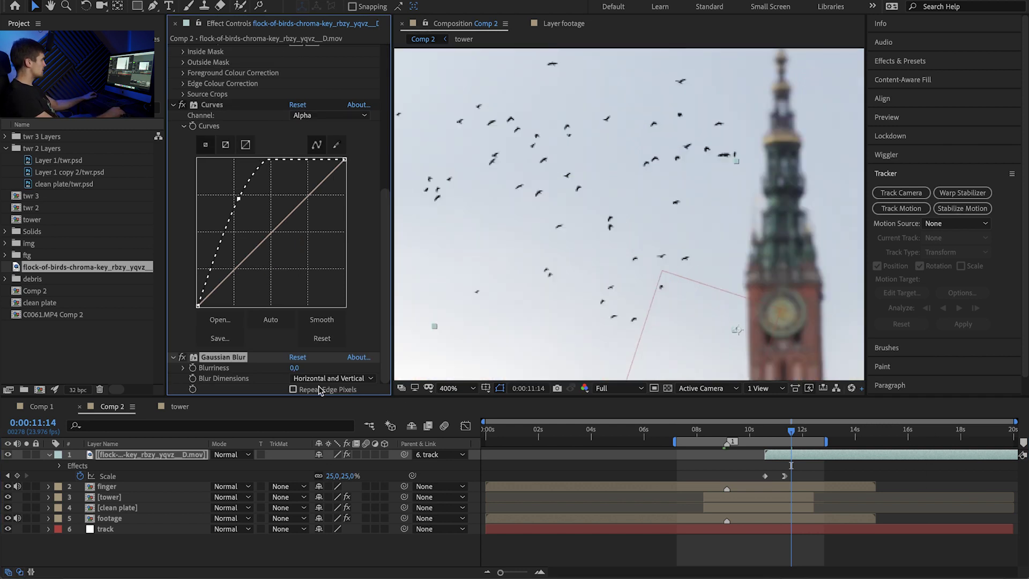
left_click_drag(296, 369, 310, 369)
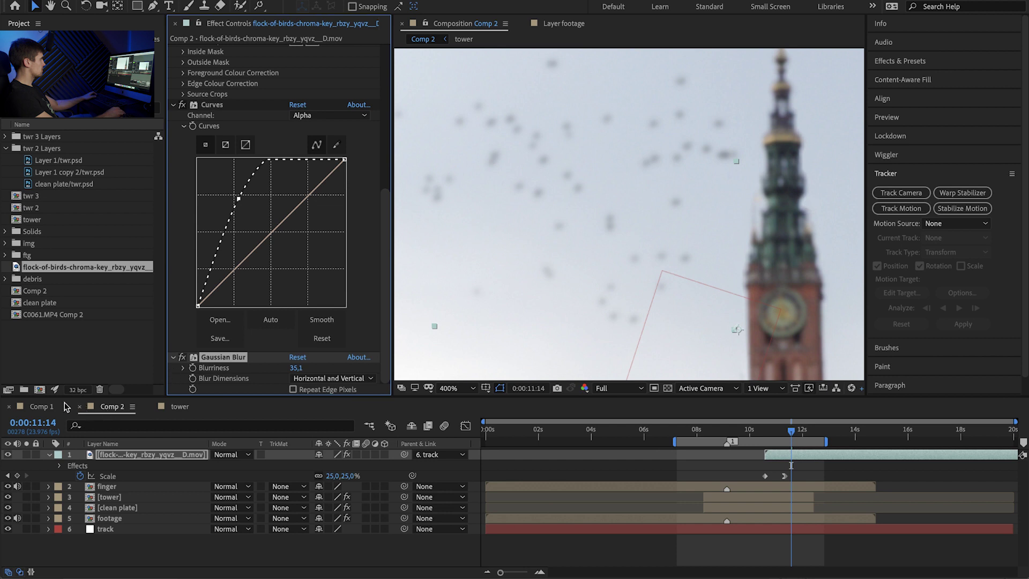
left_click_drag(274, 370, 299, 367)
- Zoom the viewer to 100% and scrub from 0:00:10:06 to preview the blurred birds emerging
key("comma")
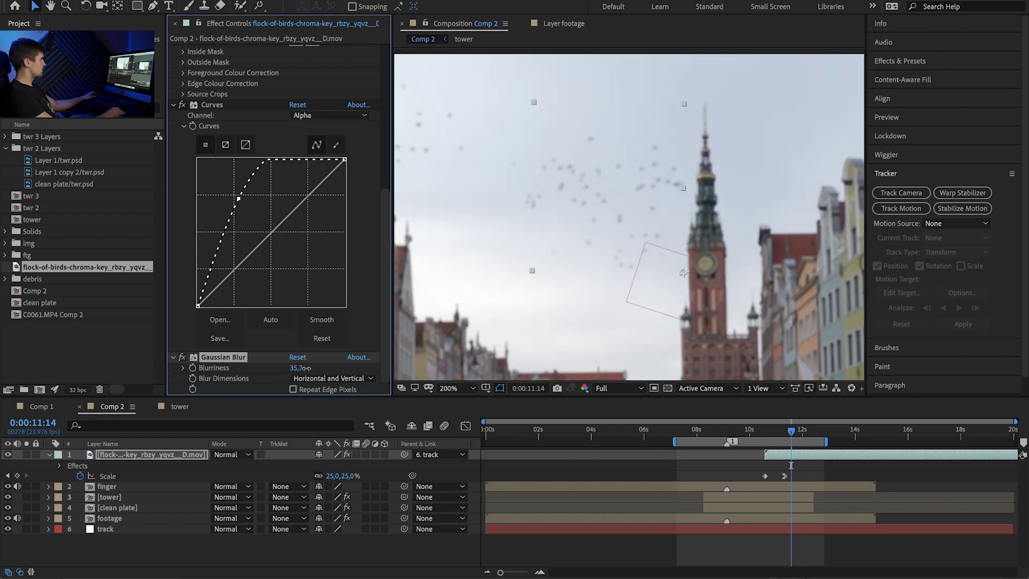
key("comma")
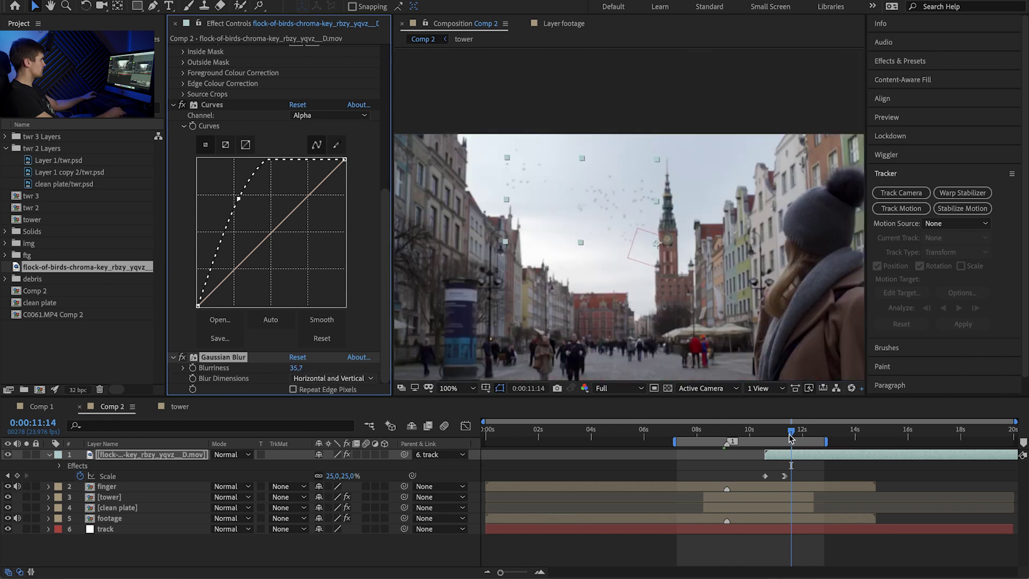
left_click_drag(789, 434, 756, 434)
scroll(528, 156, "up", 1)
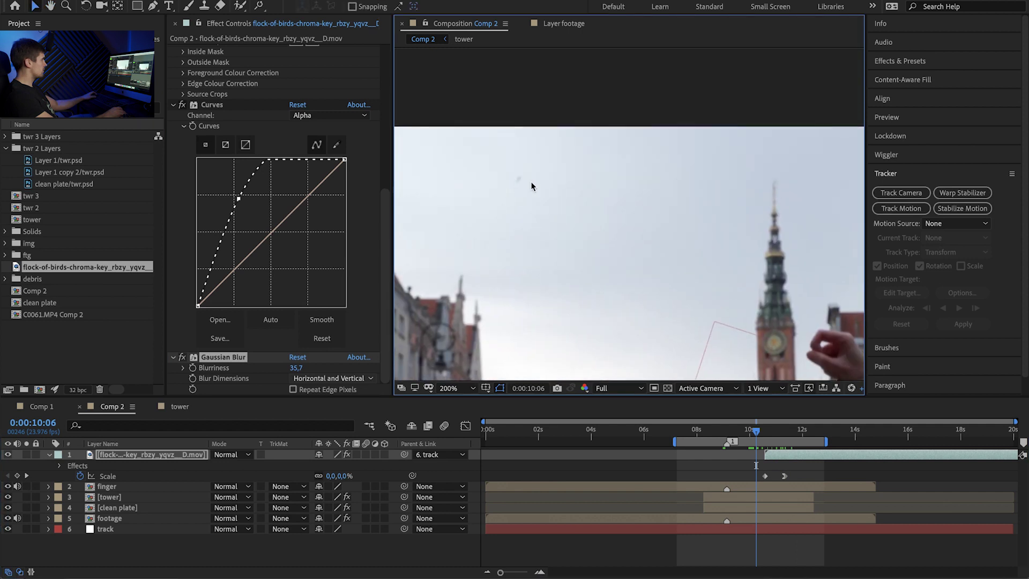
left_click_drag(755, 432, 796, 435)
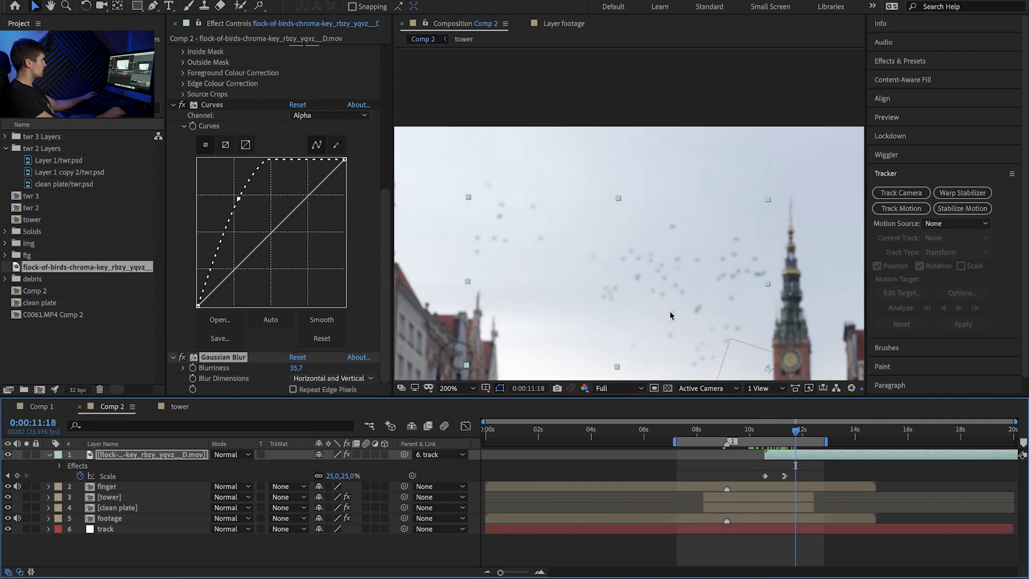
scroll(466, 170, "up", 2)
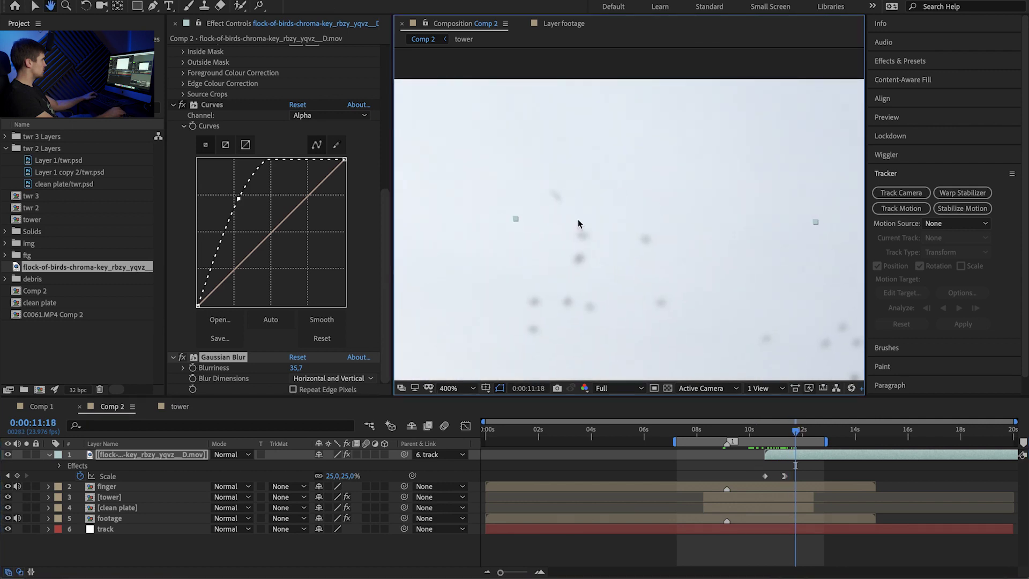
scroll(609, 206, "down", 2)
left_click_drag(796, 432, 754, 431)
- Fit the composition in view and preview the flock animation, stopping at 0:00:11:14
left_click_drag(507, 337, 563, 397)
key("shift+slash")
key("space")
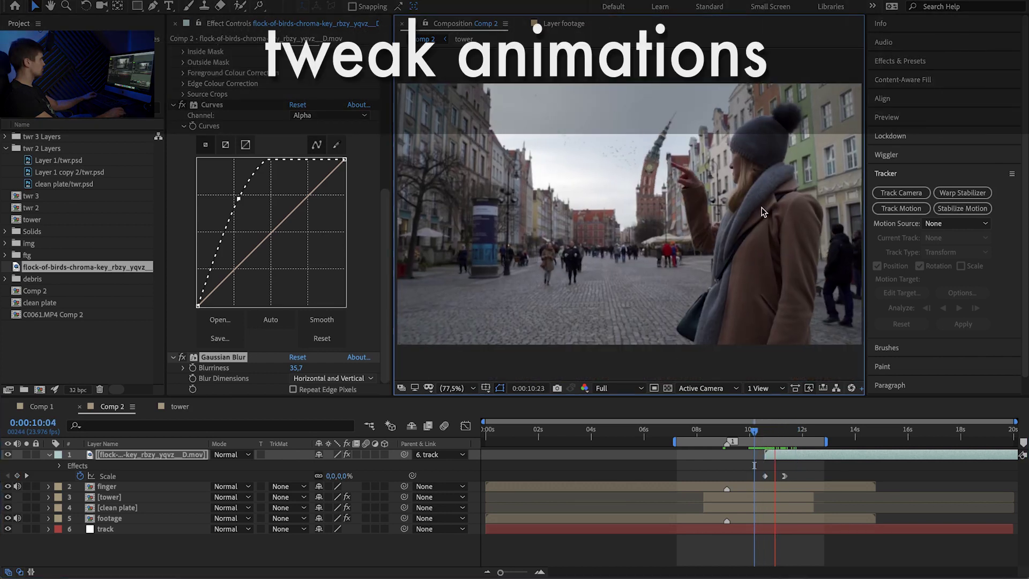
key("space")
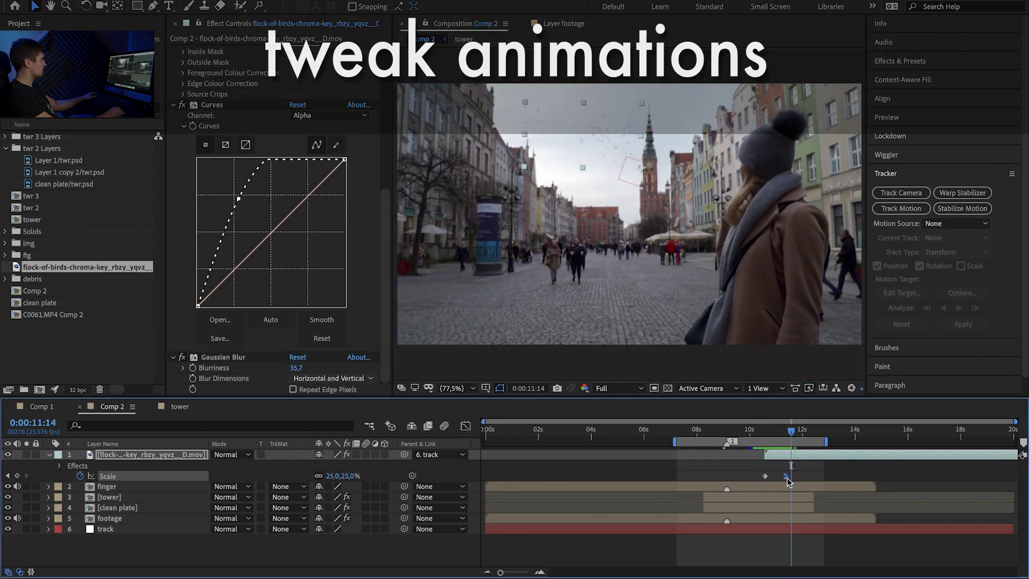
- Move the second Scale keyframe later, check its curve in the Graph Editor, and preview
left_click_drag(787, 477, 800, 478)
left_click(465, 425)
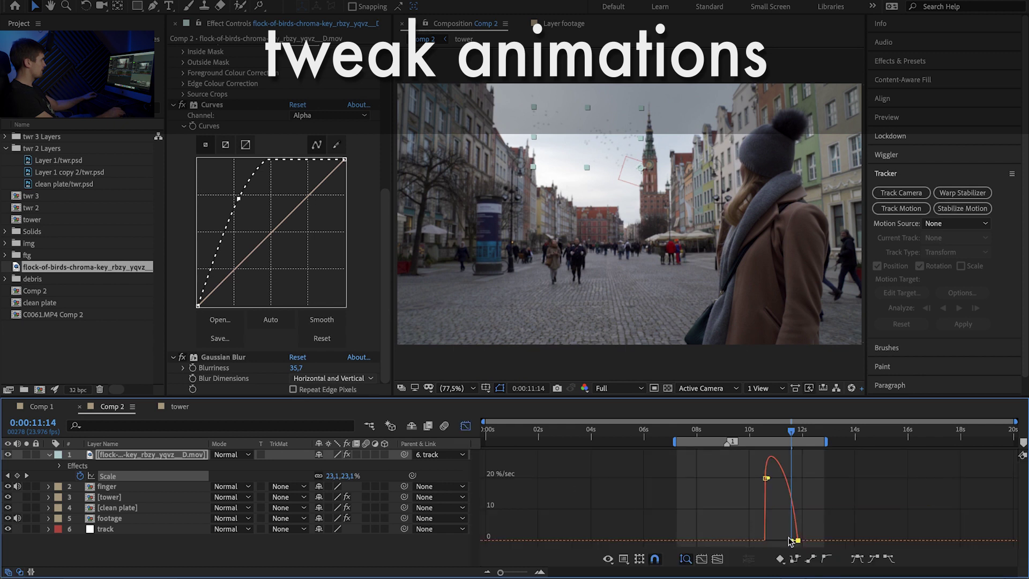
left_click(465, 425)
key("space")
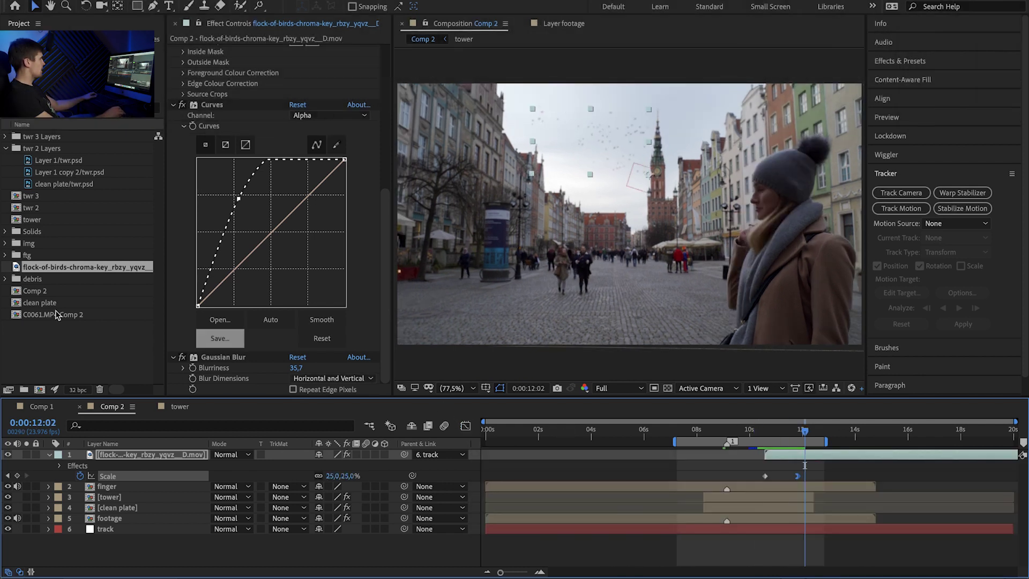
- Add Rock_Debris_04.mov from the debris folder into Comp 2
left_click(5, 279)
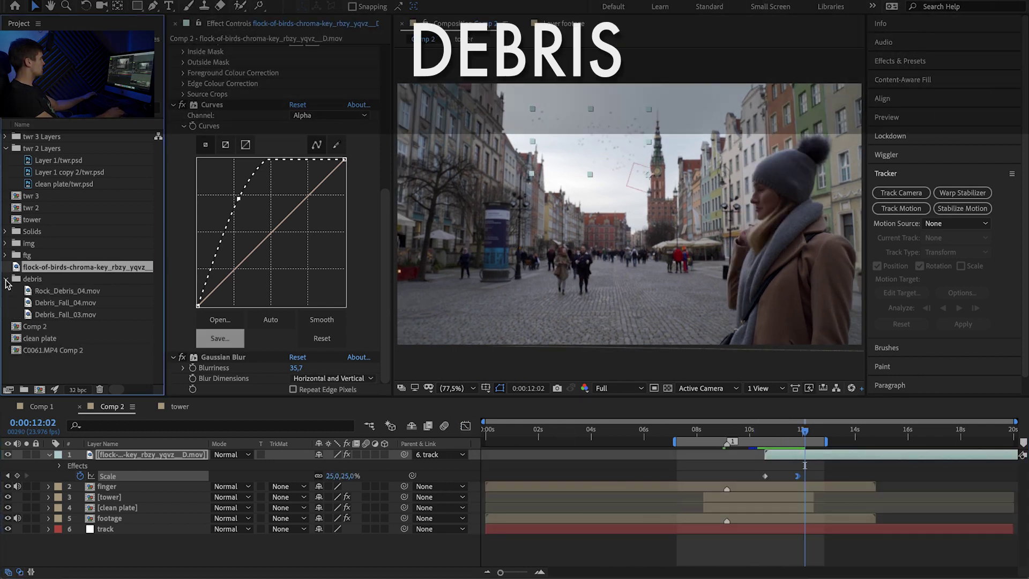
double_click(67, 291)
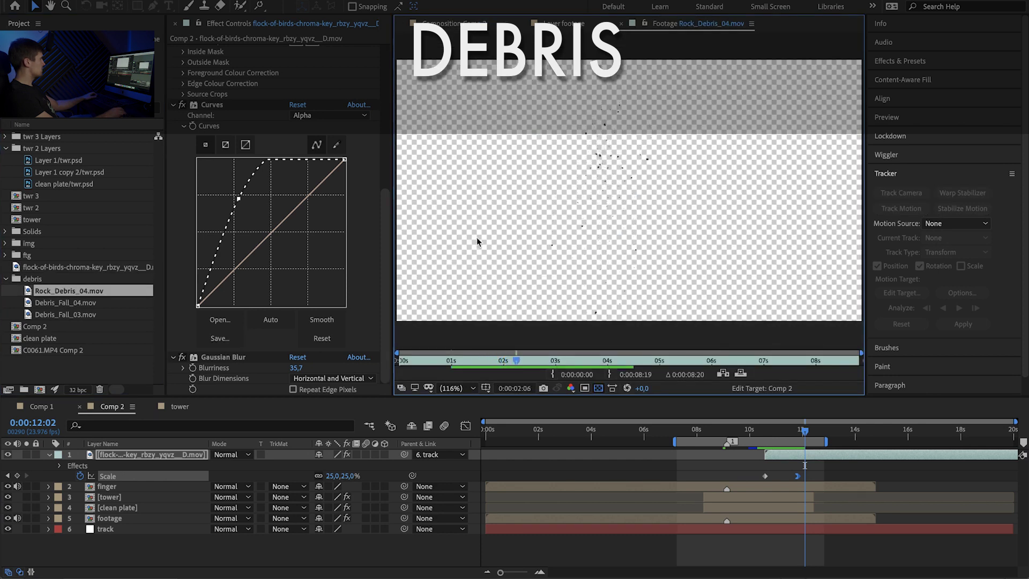
left_click_drag(76, 291, 158, 482)
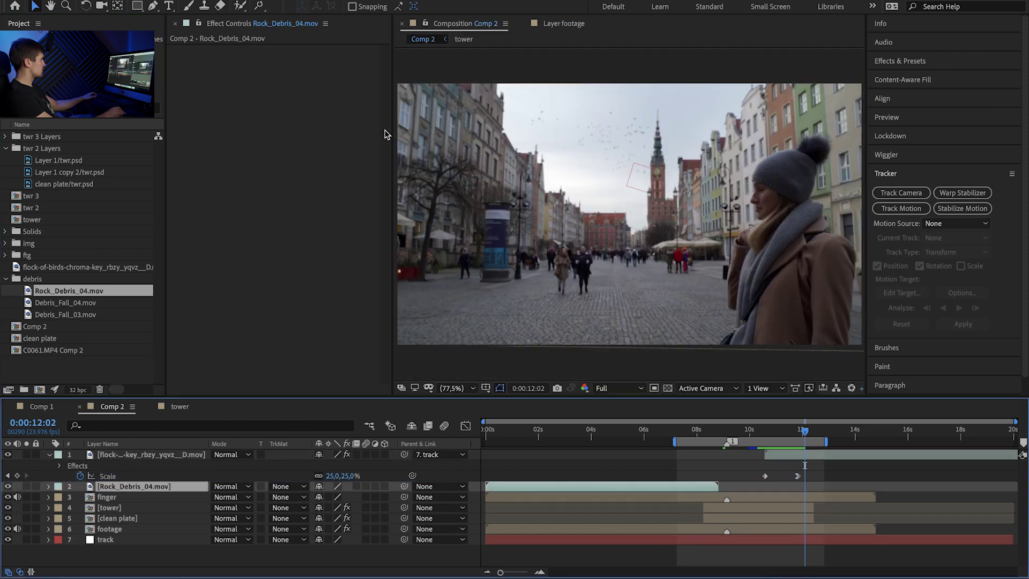
- Rotate the debris layer about 33 degrees and place it beneath the tower layer
key("r")
left_click_drag(333, 498, 356, 502)
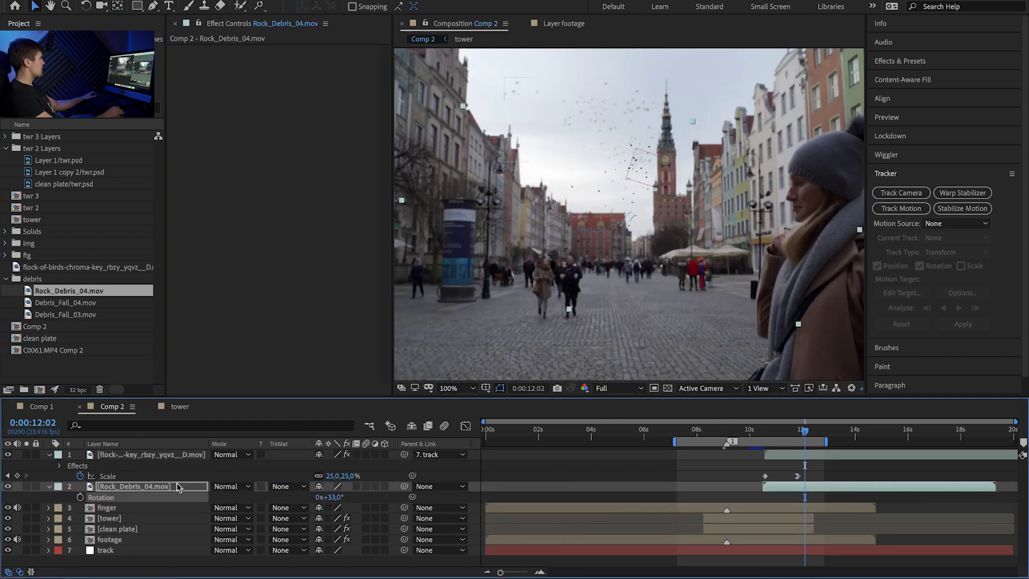
left_click_drag(161, 488, 151, 523)
left_click_drag(806, 431, 793, 432)
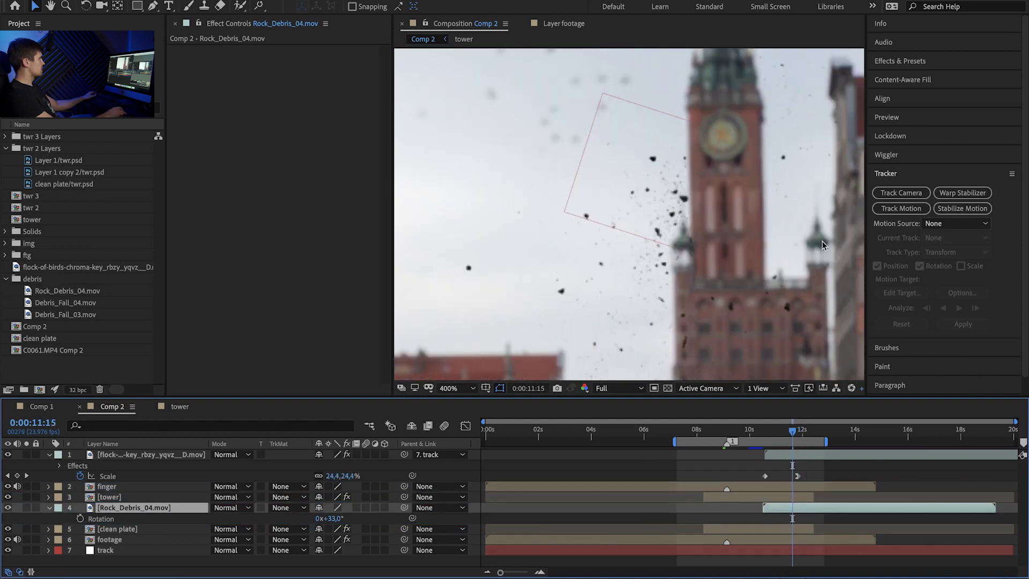
key("ctrl+space")
- Apply Gaussian Blur to the debris with a Blurriness of 6,1
type("gau")
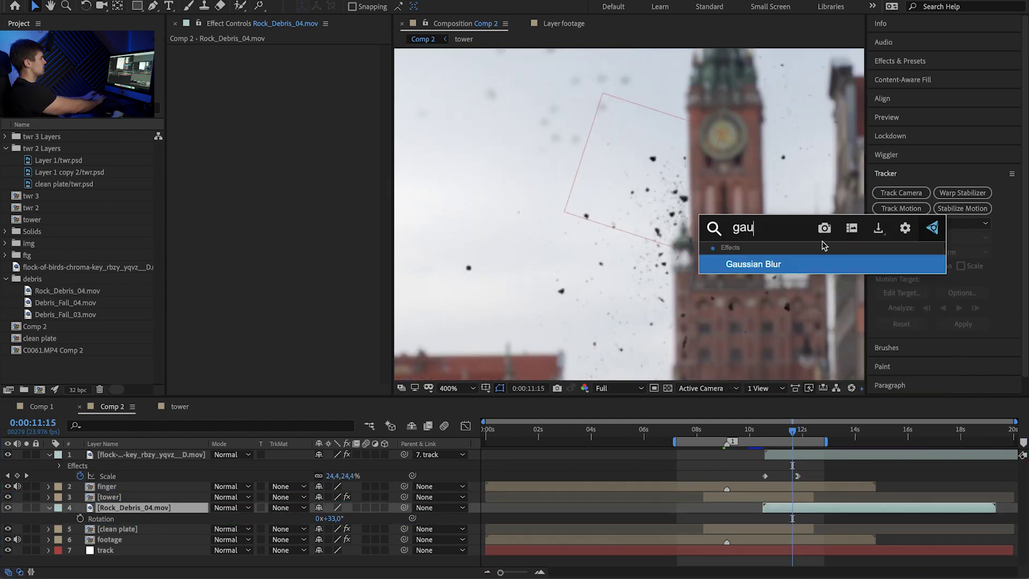
key("Return")
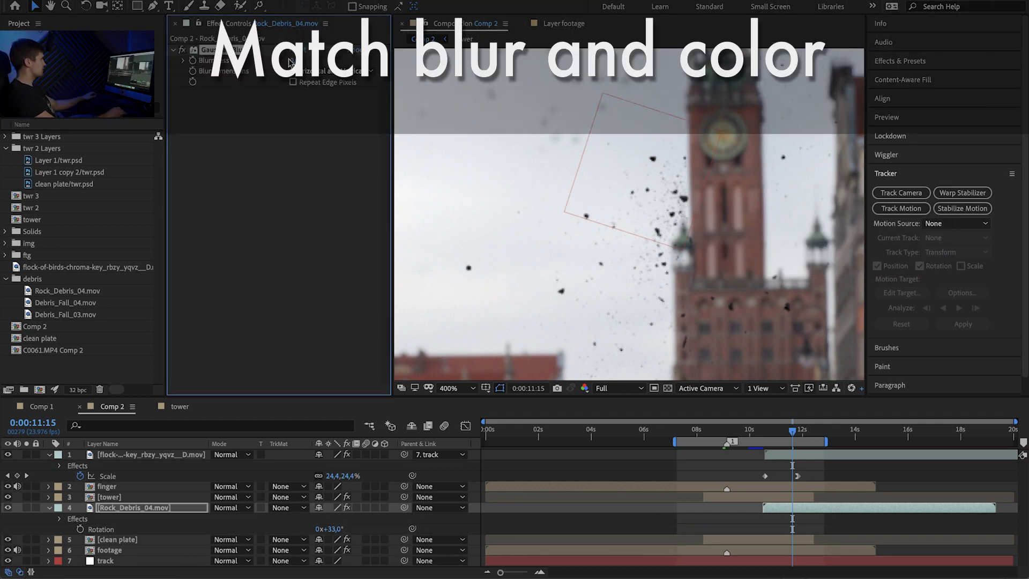
left_click_drag(294, 60, 348, 59)
left_click(786, 511)
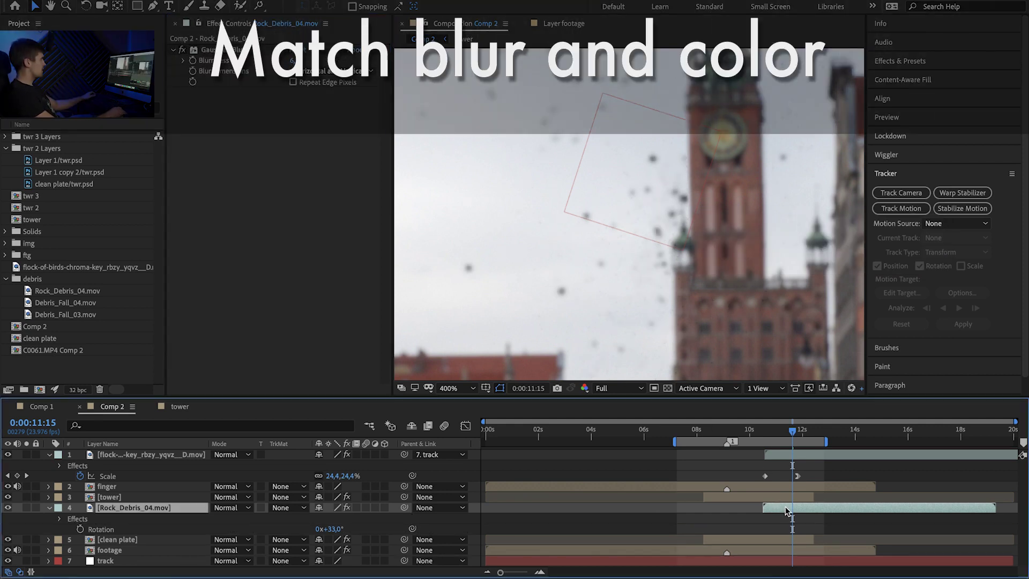
- Add a Tint effect to the debris, sampling Map Black To from the tower
key("ctrl+space")
type("tin")
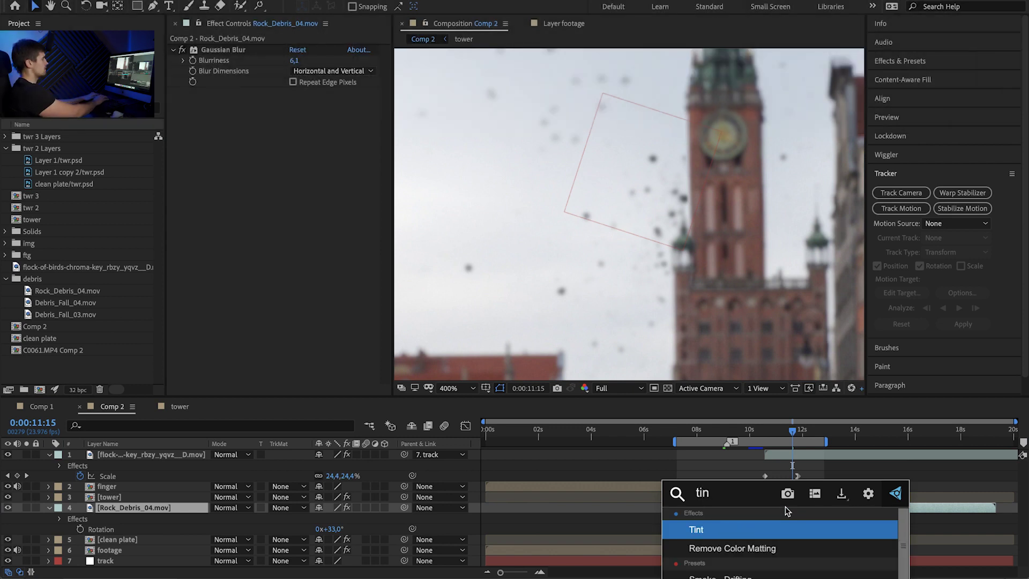
key("Return")
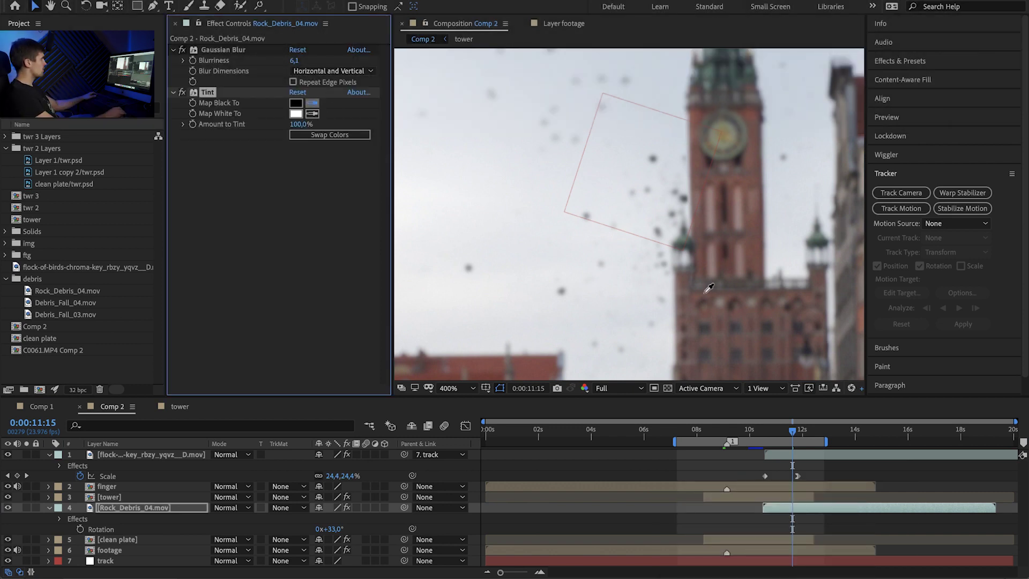
left_click(725, 217)
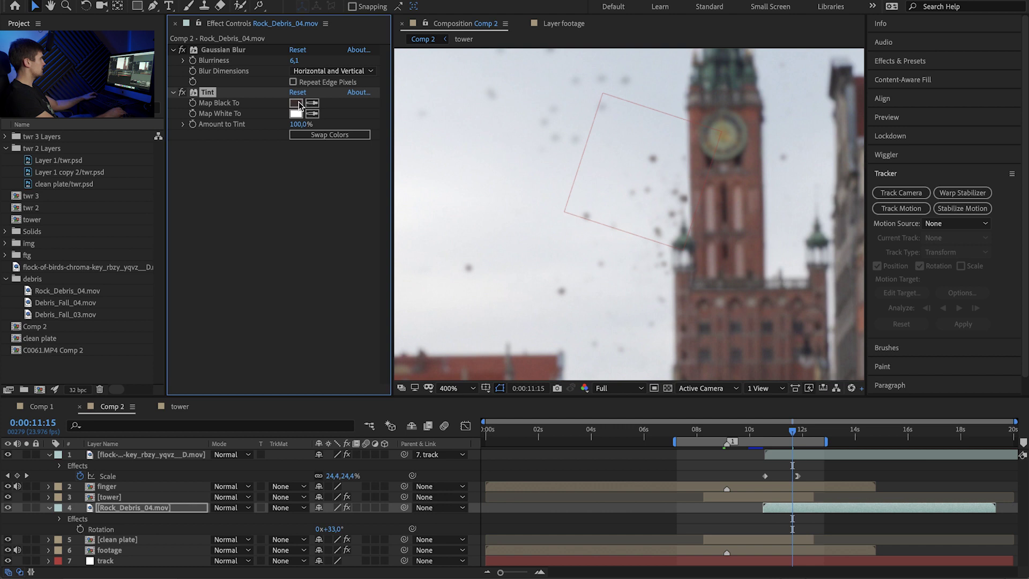
- Parent the debris layer to the track layer
scroll(634, 274, "down", 1)
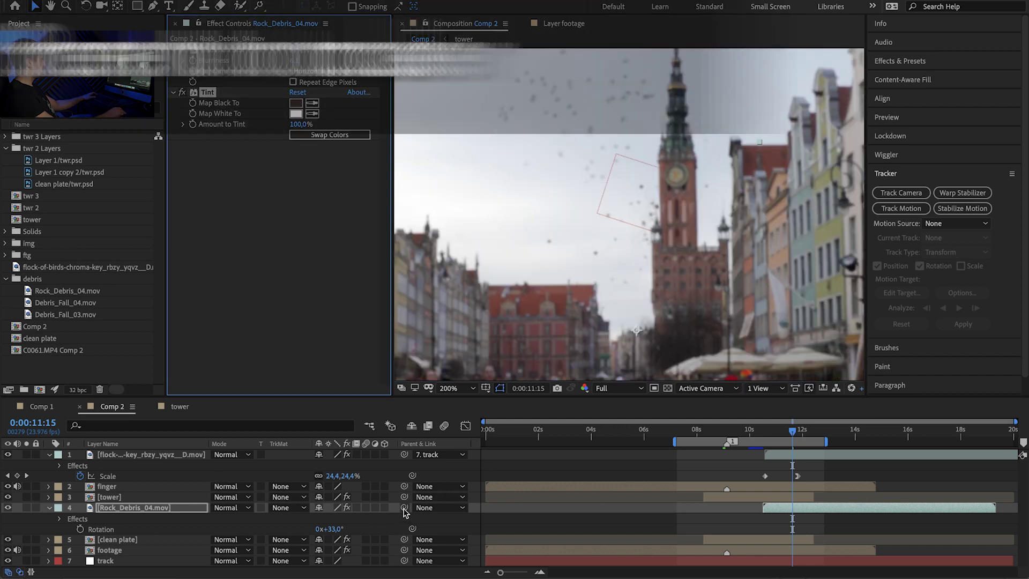
left_click_drag(404, 508, 110, 562)
left_click(770, 432)
- Preview the debris flying from the tower and trim its out-point to about 14s
left_click_drag(770, 433, 756, 432)
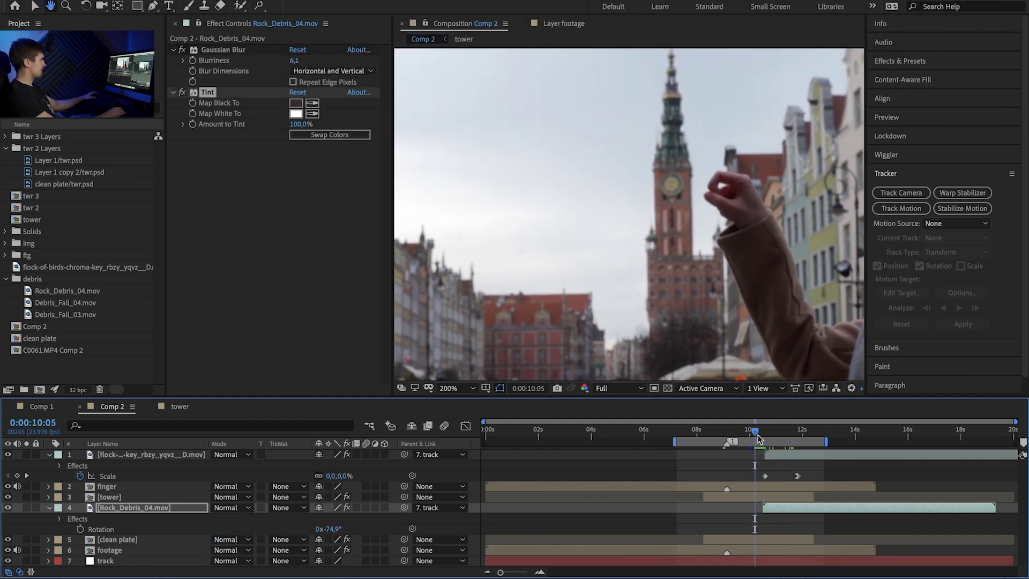
key("space")
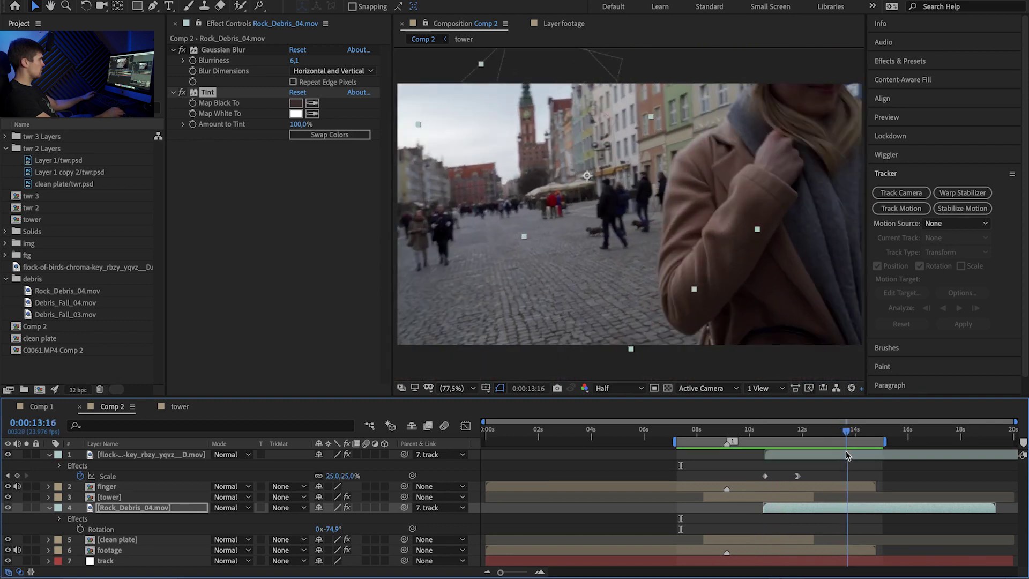
left_click_drag(846, 451, 846, 452)
left_click_drag(995, 508, 858, 508)
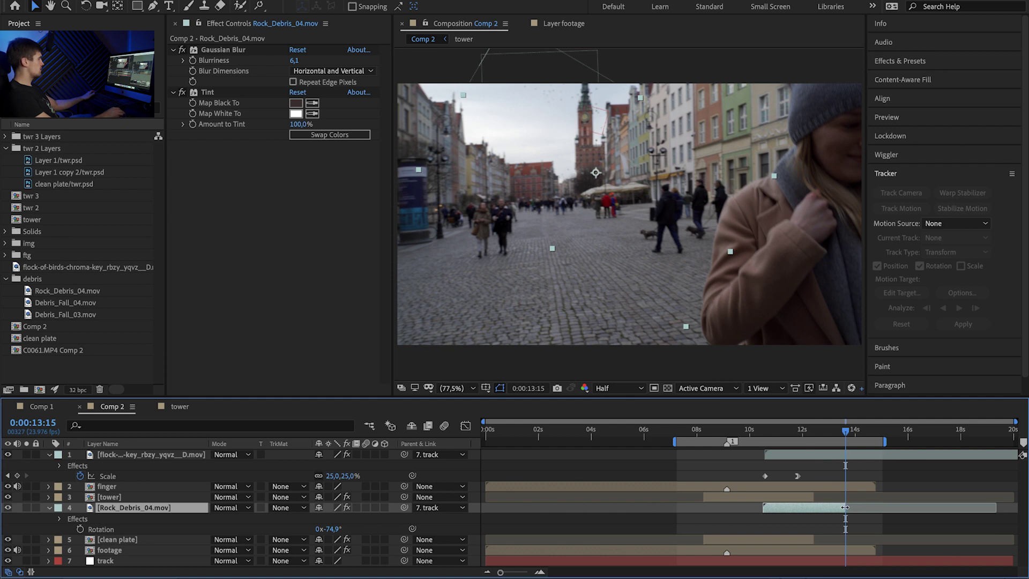
- Keyframe the flock's Position at 0:00:13:13, then move it to -41,7,172,1 at 0:00:13:15
left_click(883, 455)
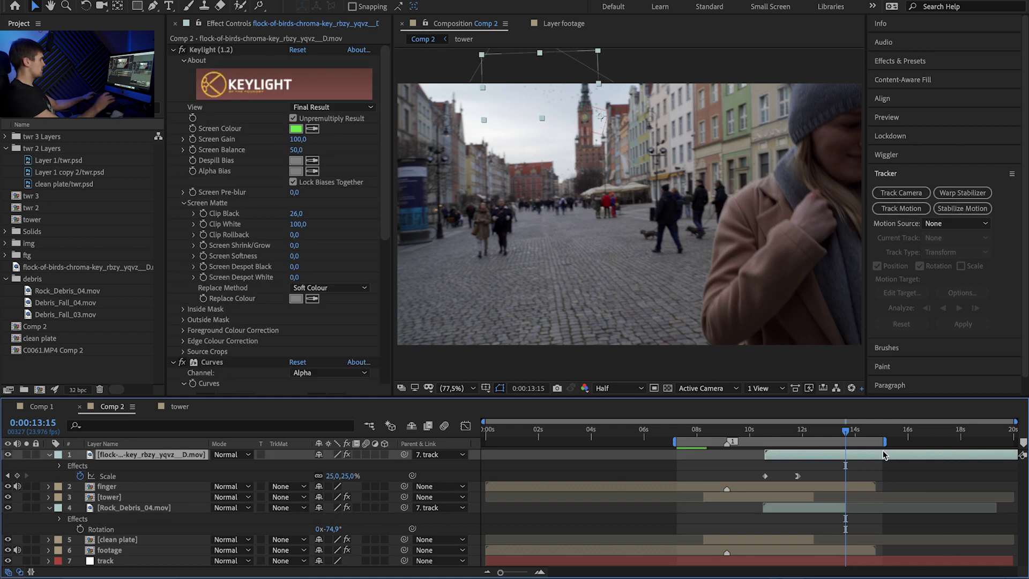
left_click(844, 432)
key("p")
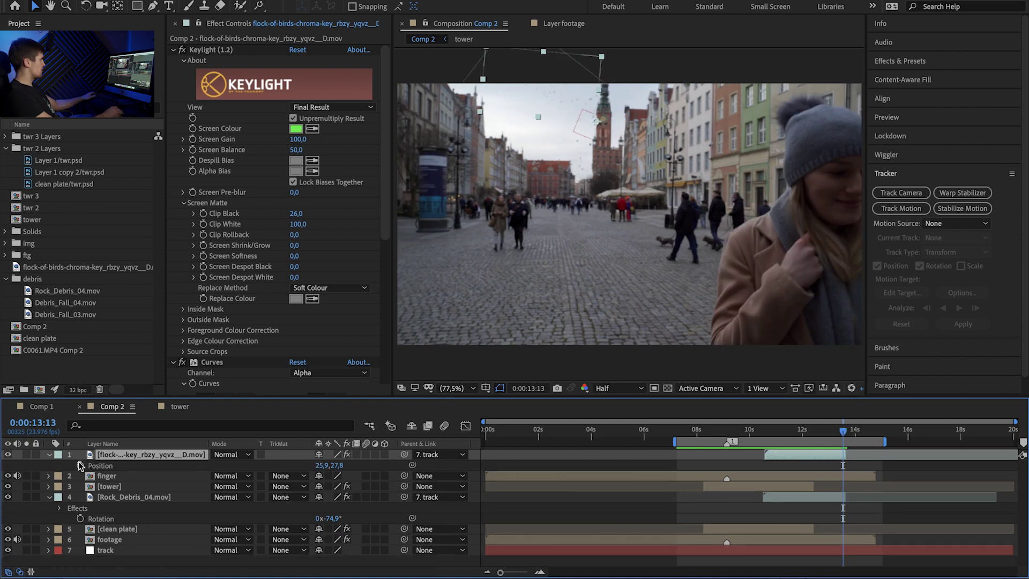
left_click(80, 466)
left_click(846, 432)
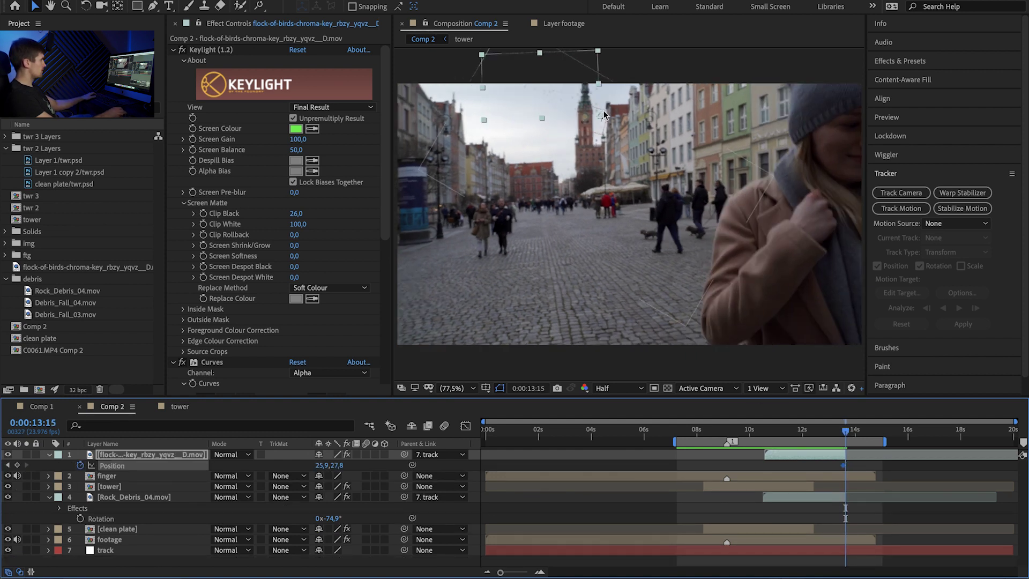
left_click_drag(567, 97, 540, 72)
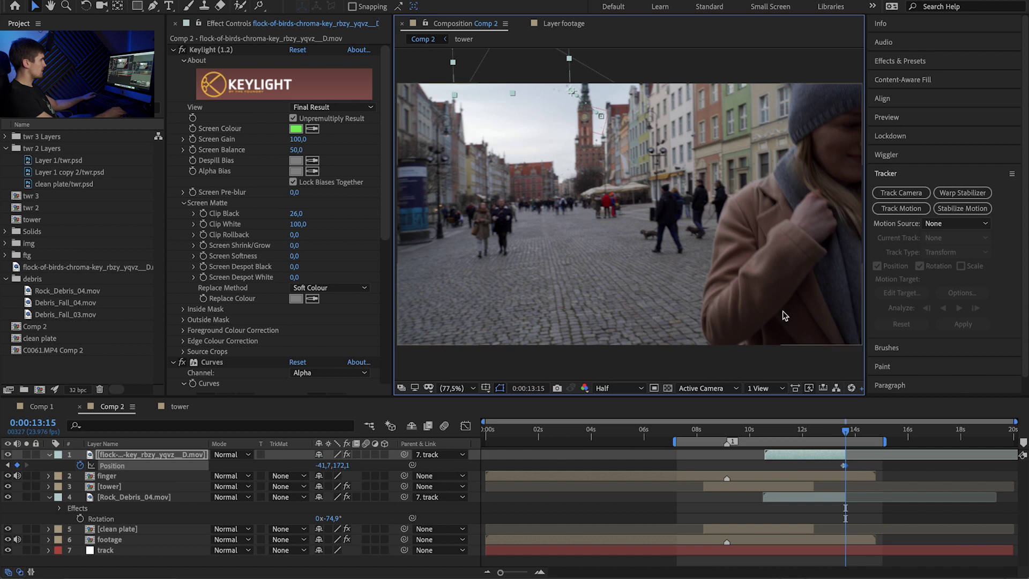
- Select the tower layer in the timeline
left_click(124, 486)
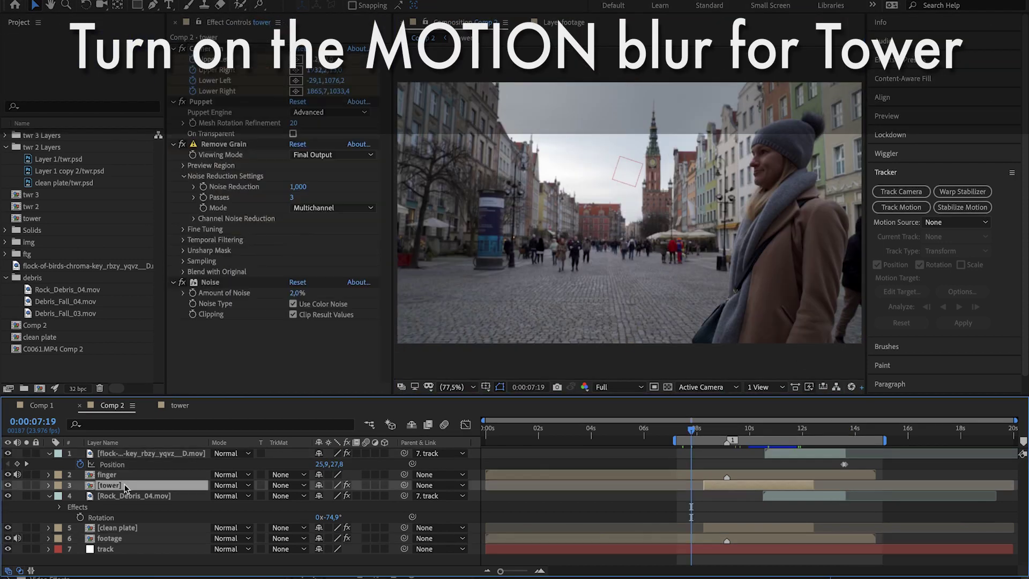